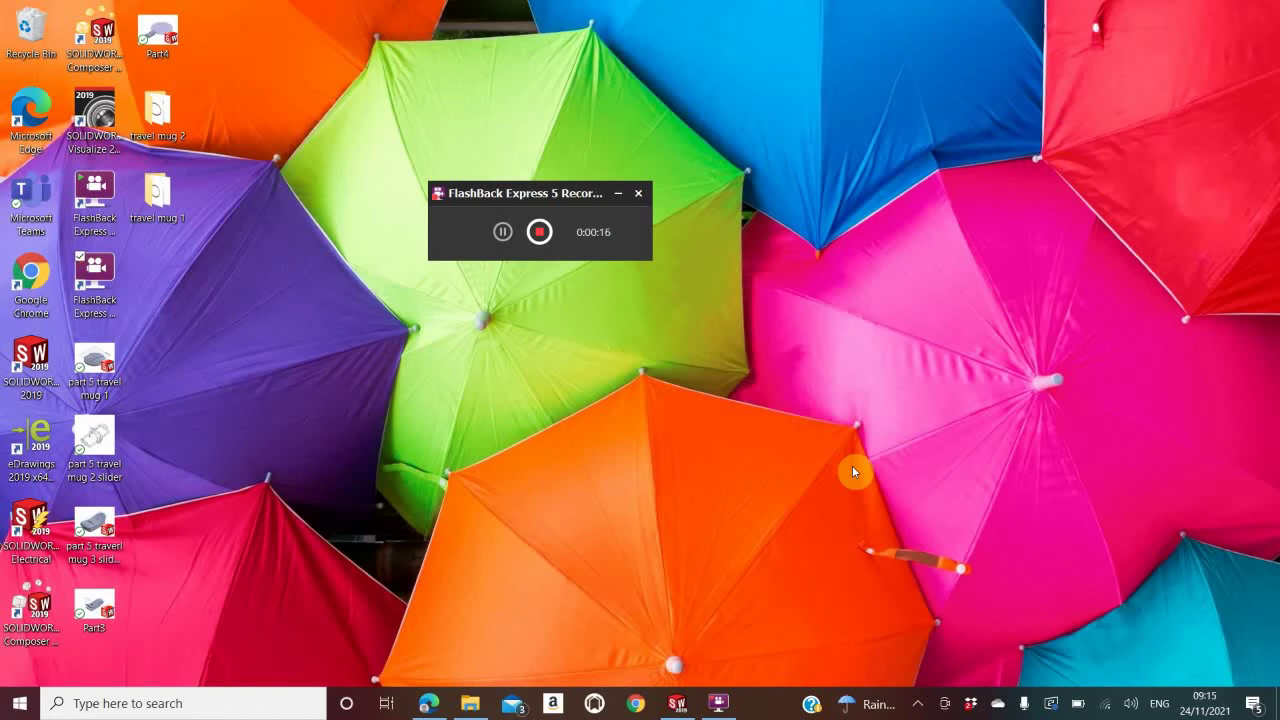
Step: Switch to SOLIDWORKS, where the travel mug assembly is open, and create a new drawing document
left_click(677, 702)
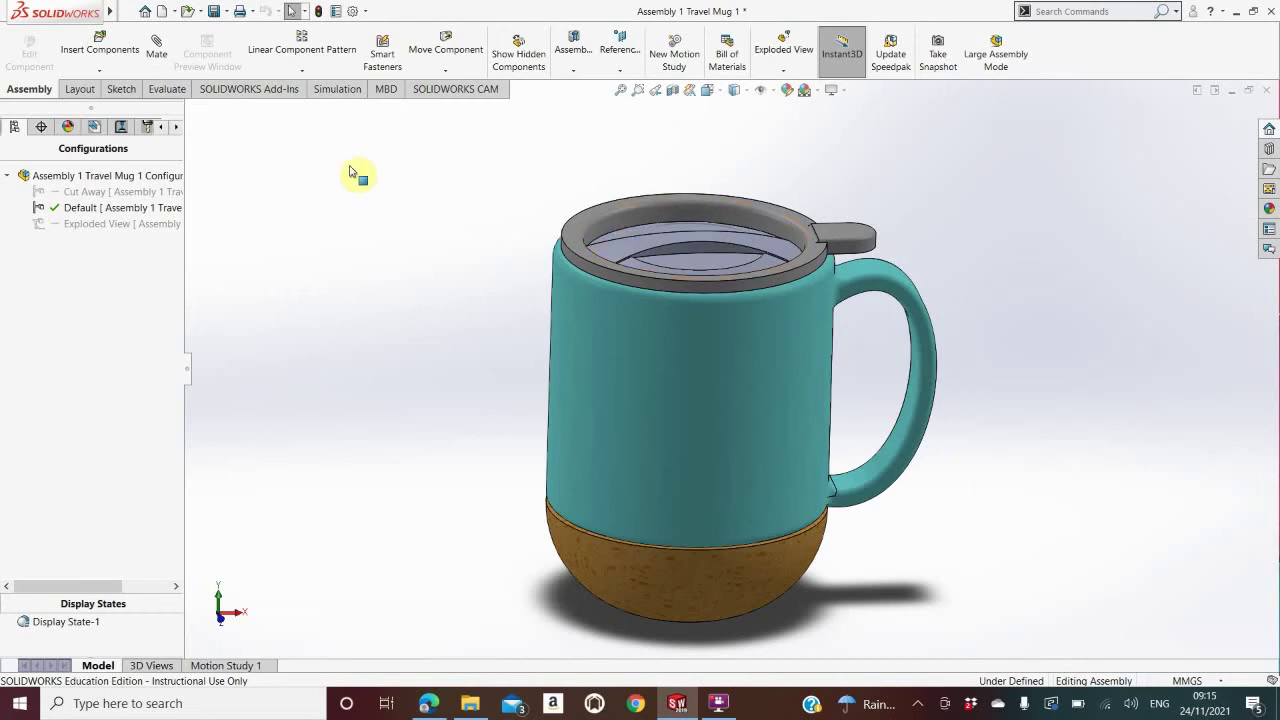
mouse_move(82, 12)
left_click(128, 11)
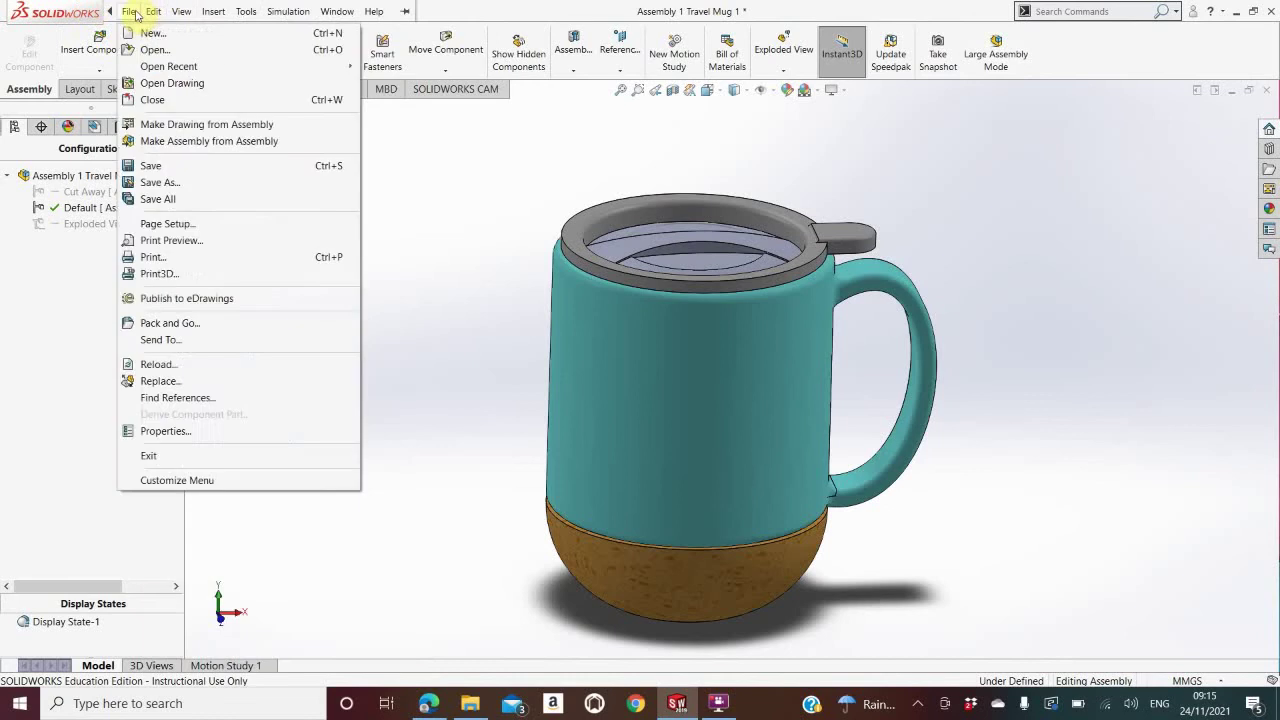
left_click(130, 13)
left_click(128, 11)
left_click(137, 33)
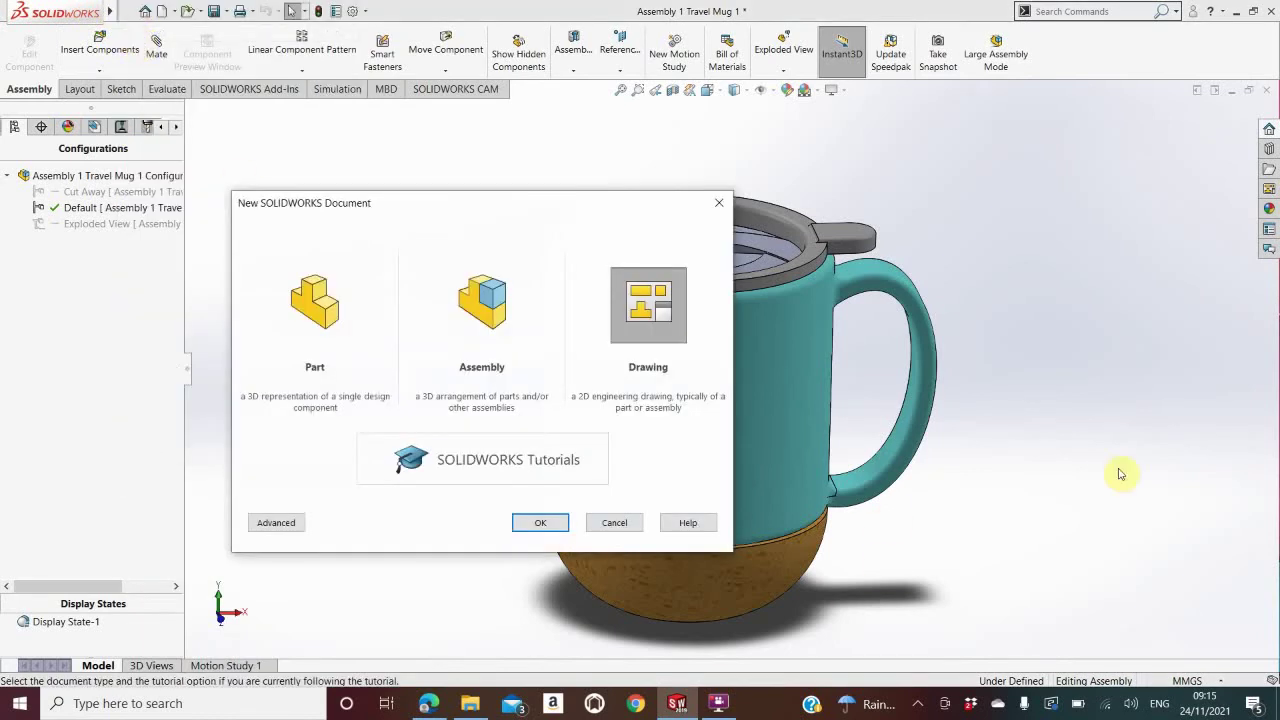
left_click(537, 523)
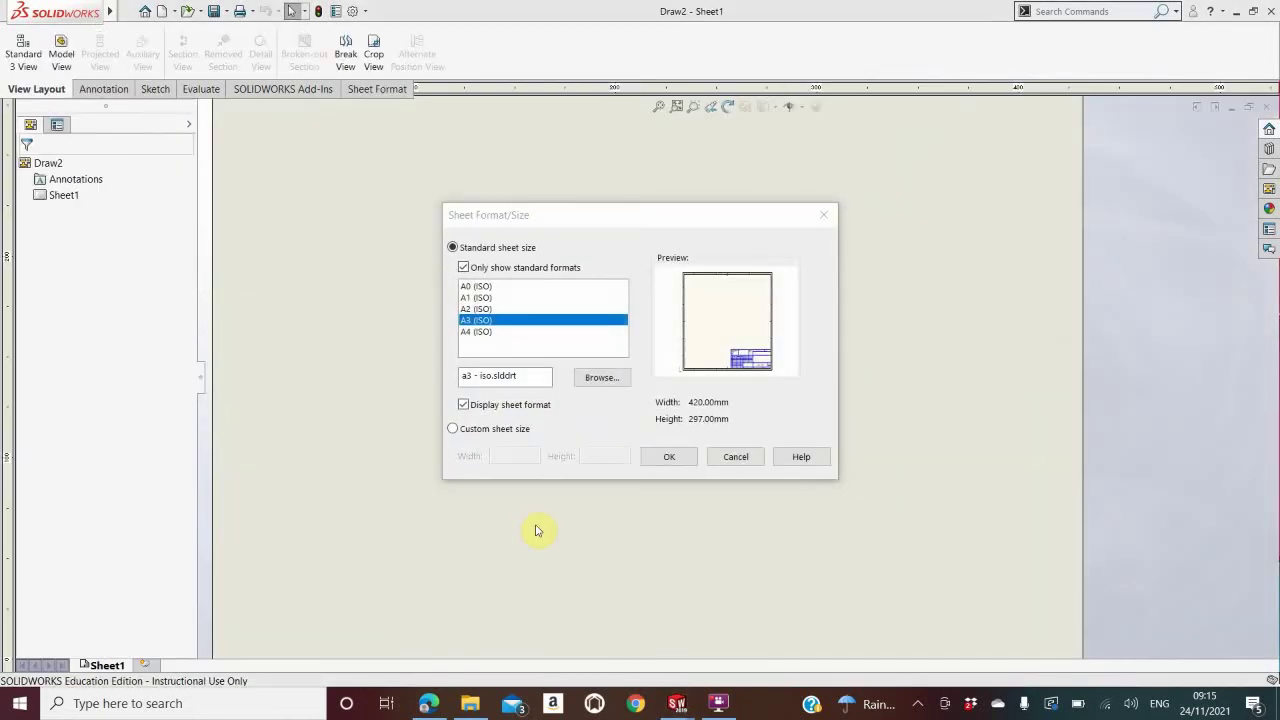
Step: Set the sheet size to A3 (ISO) with the sheet format displayed, and dismiss the automatic Model View command
left_click(482, 321)
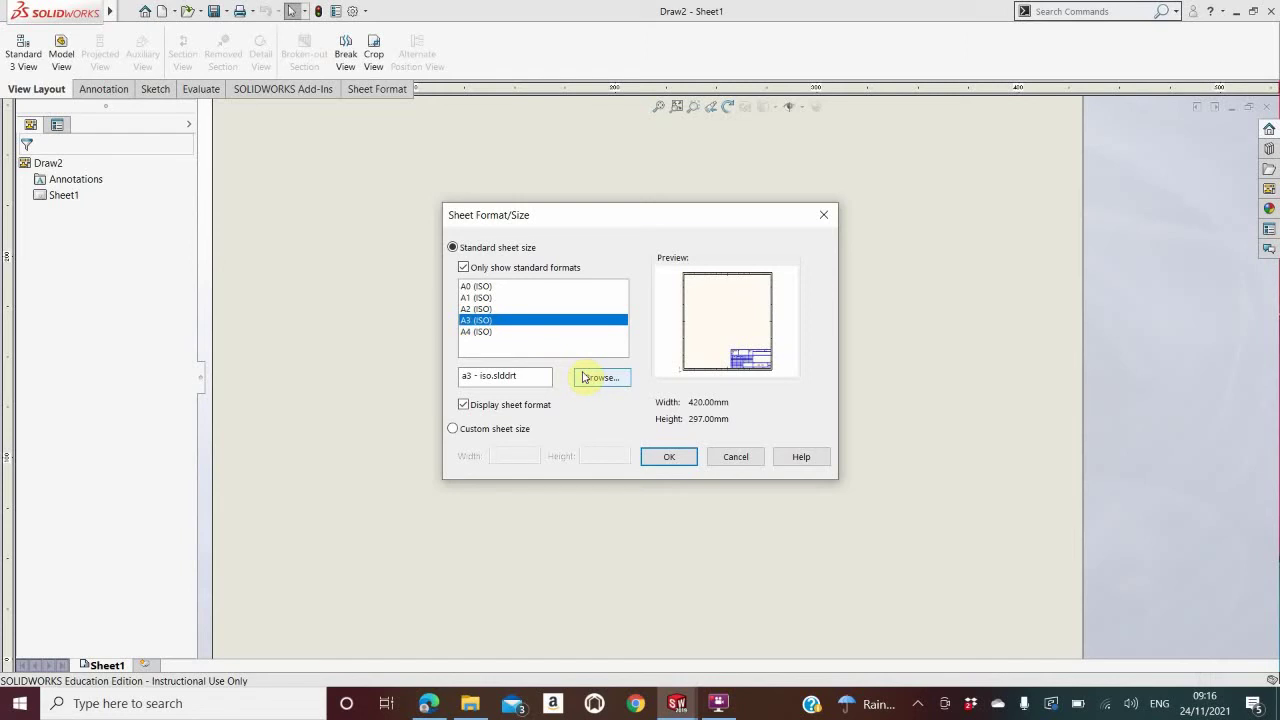
left_click(666, 455)
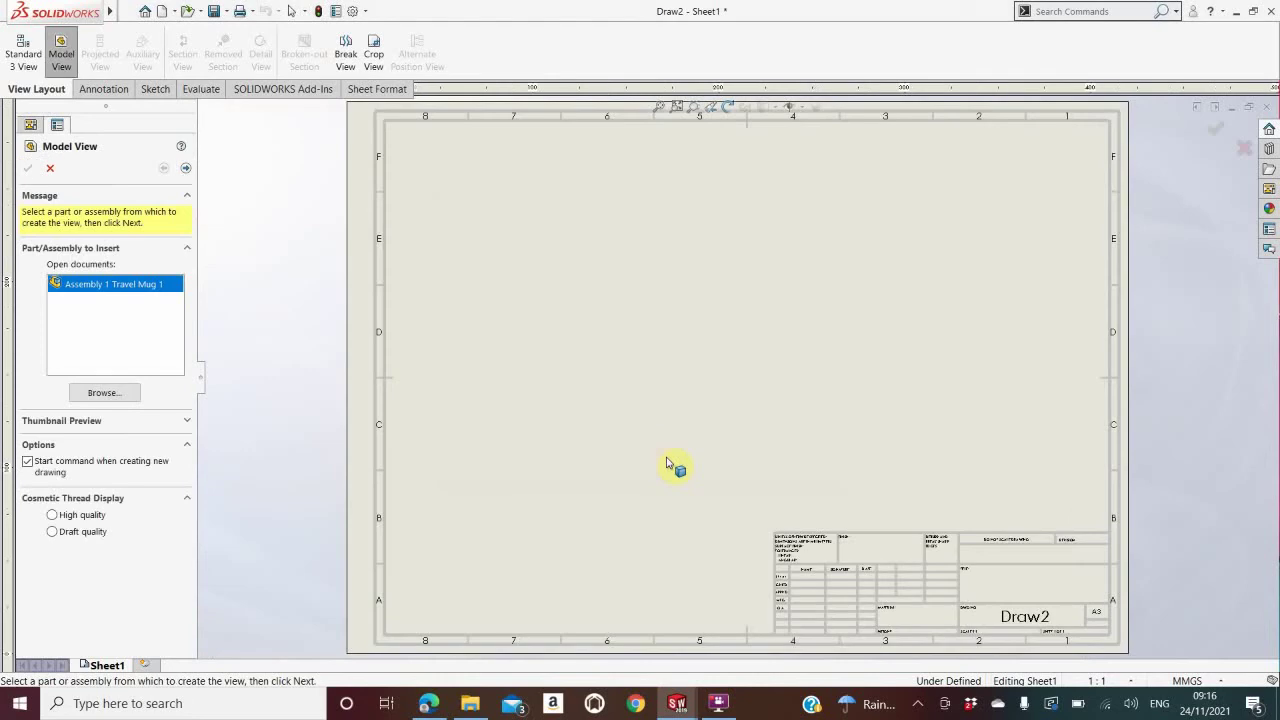
left_click(1244, 150)
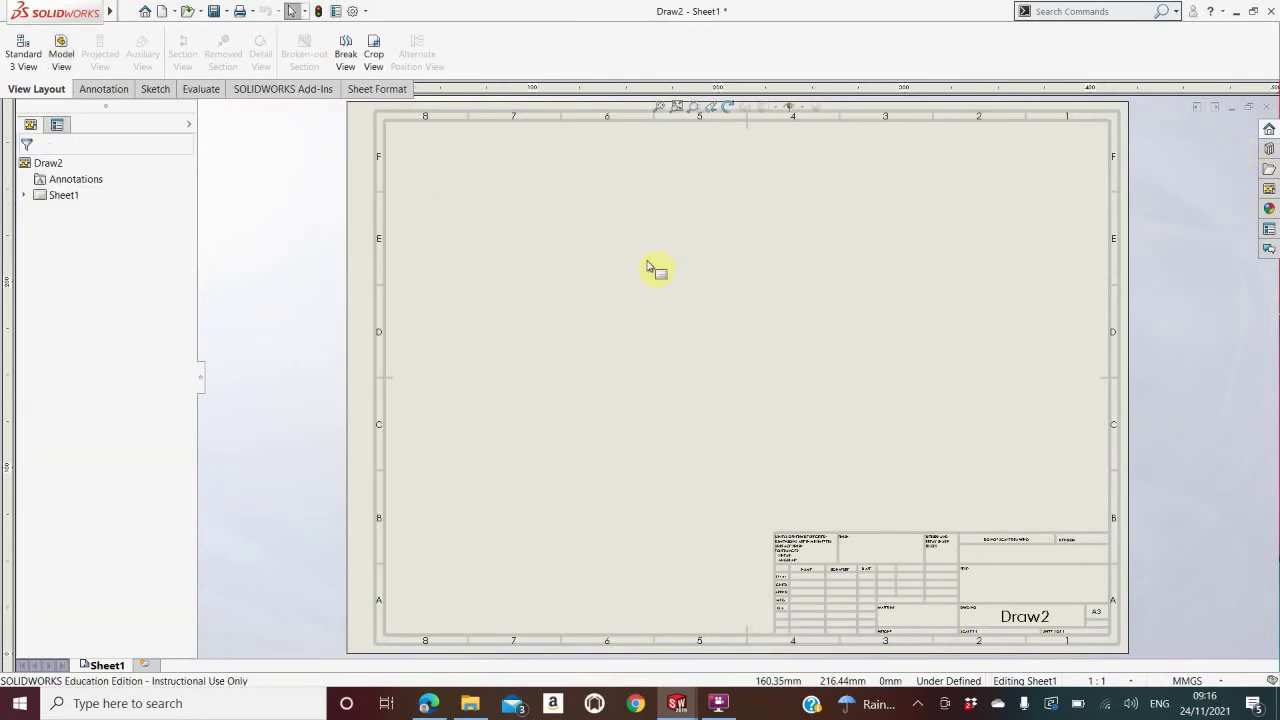
Step: Edit the format of Sheet1 and delete its border and the complete title block
key("f")
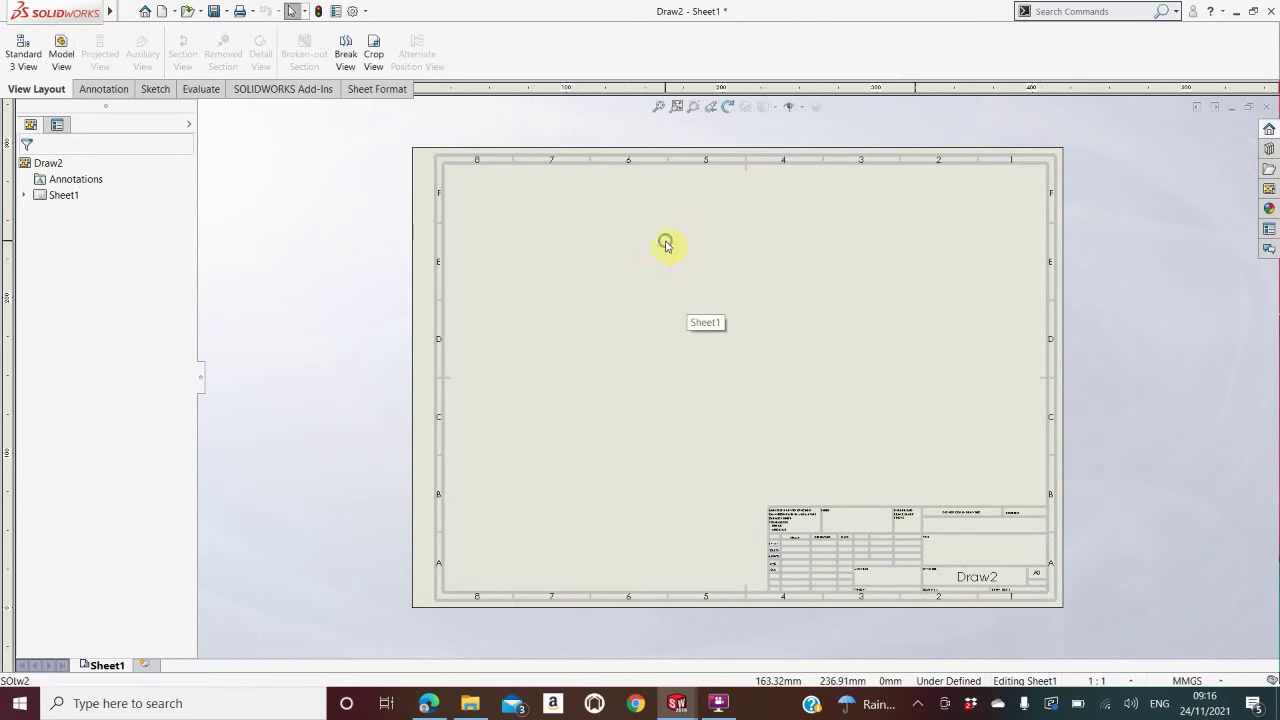
right_click(666, 244)
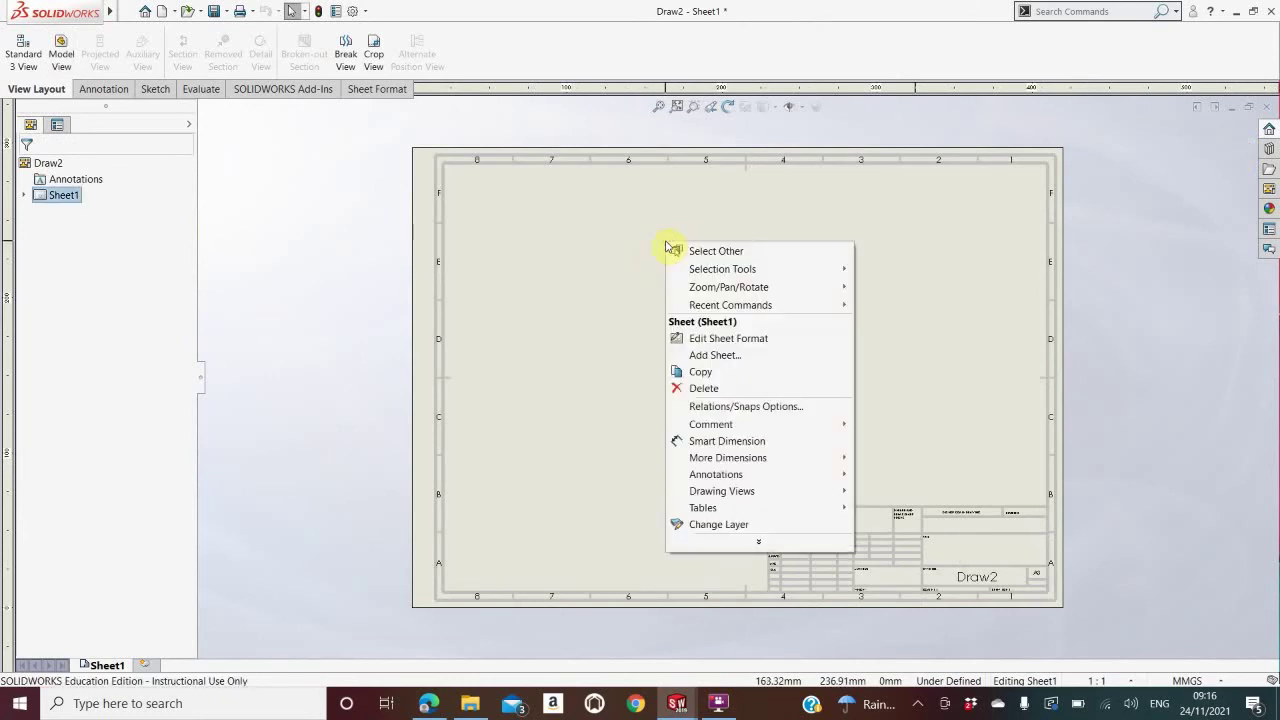
left_click(749, 338)
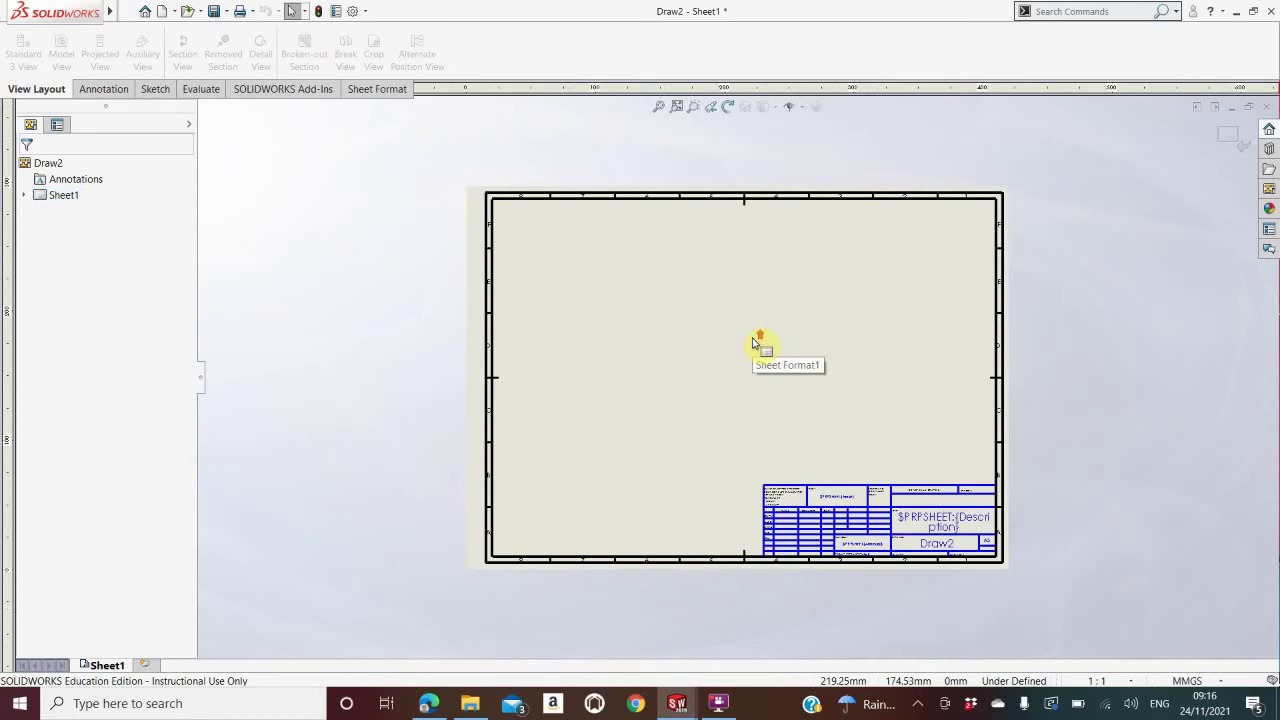
left_click(22, 197)
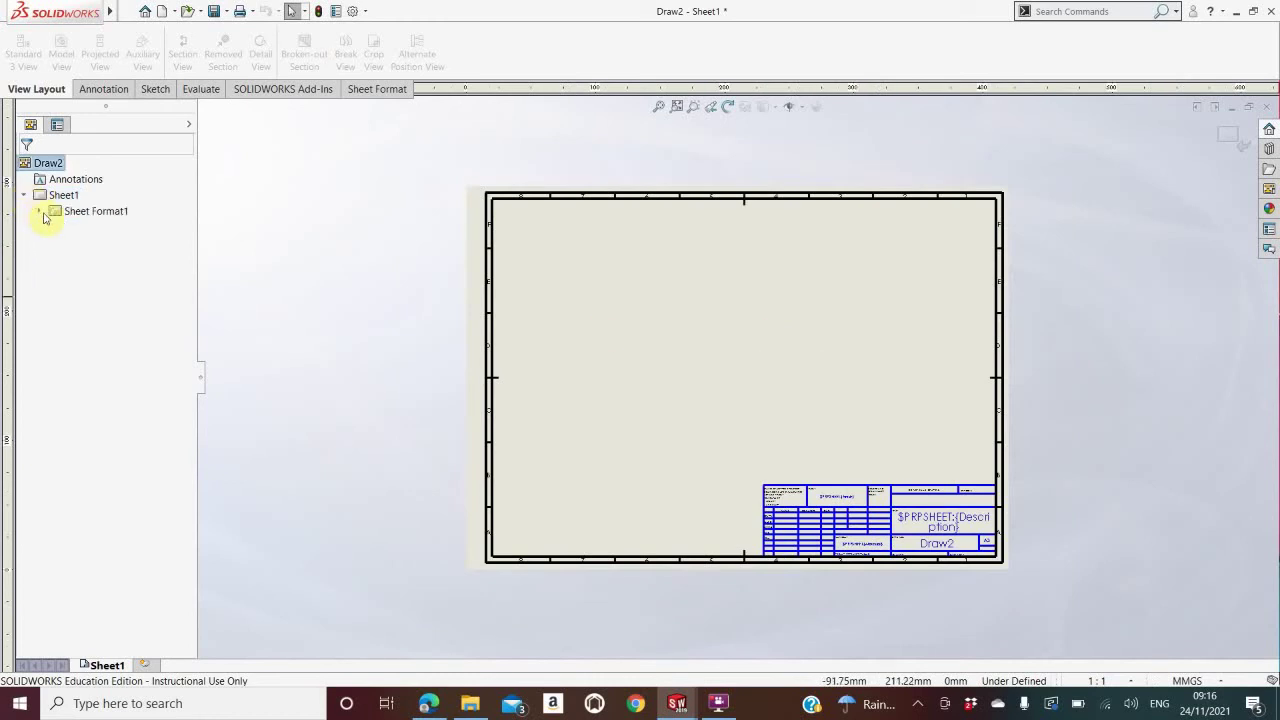
left_click(41, 212)
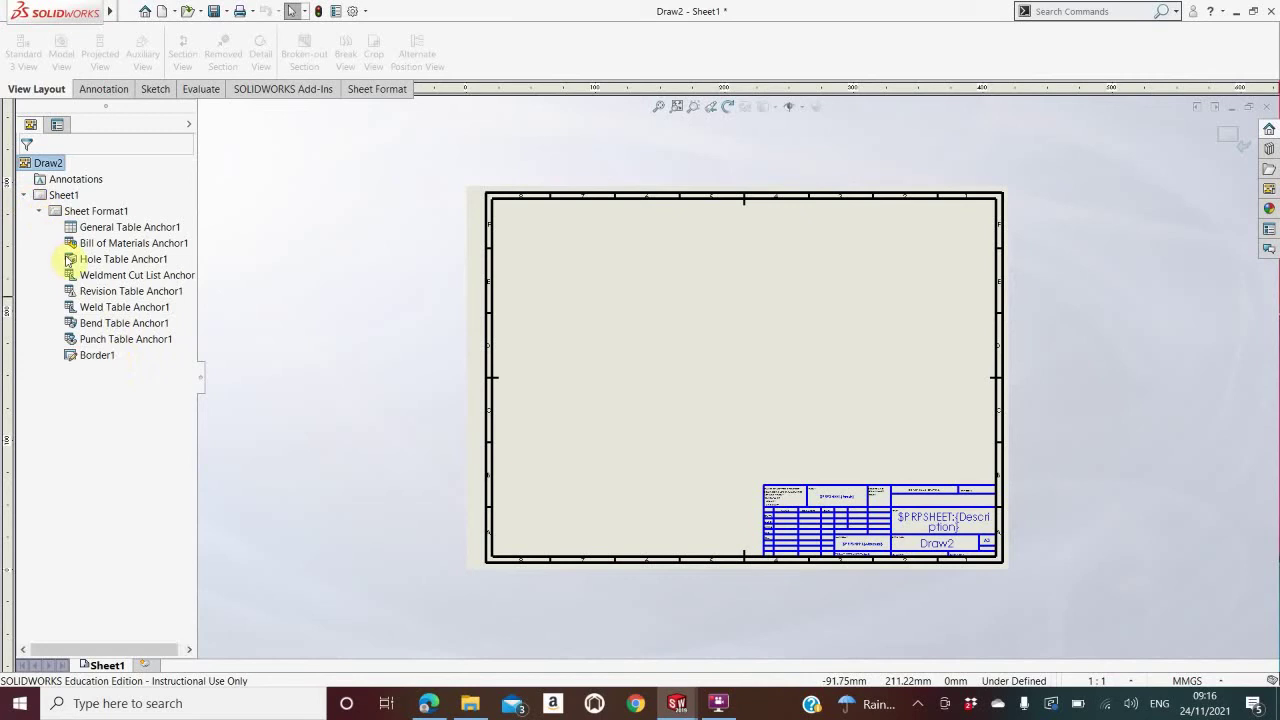
right_click(103, 358)
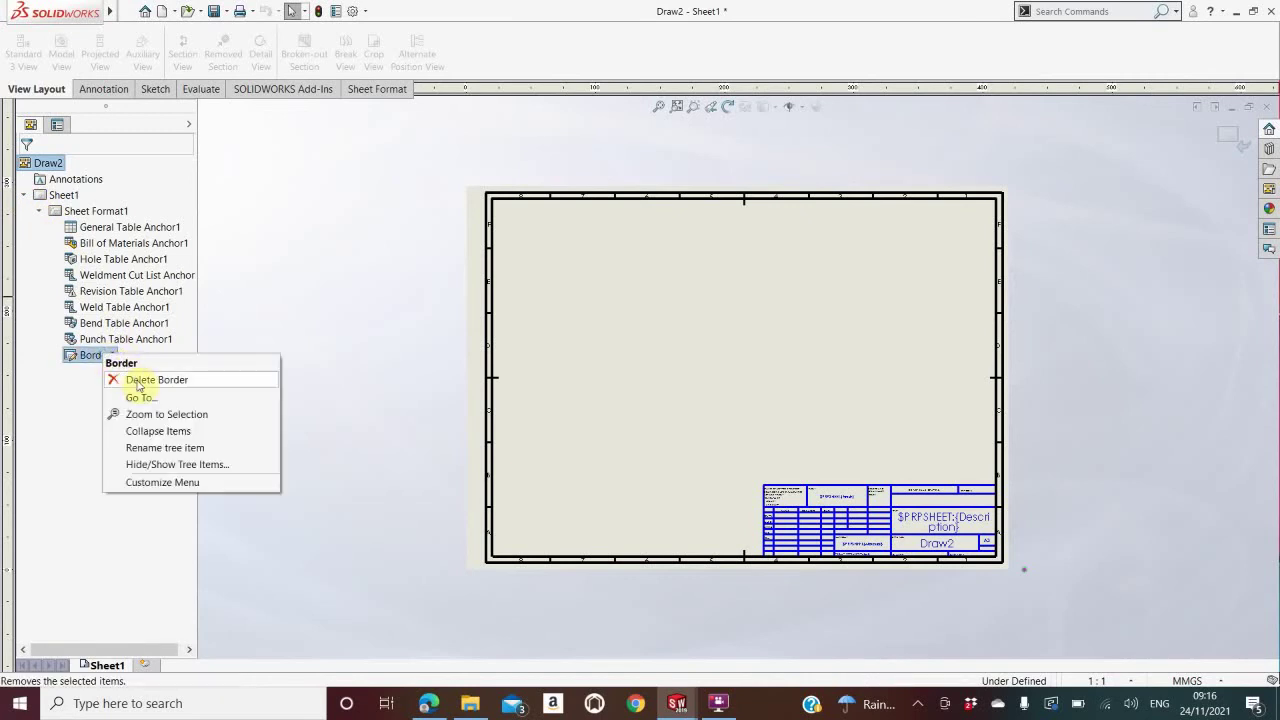
left_click(138, 381)
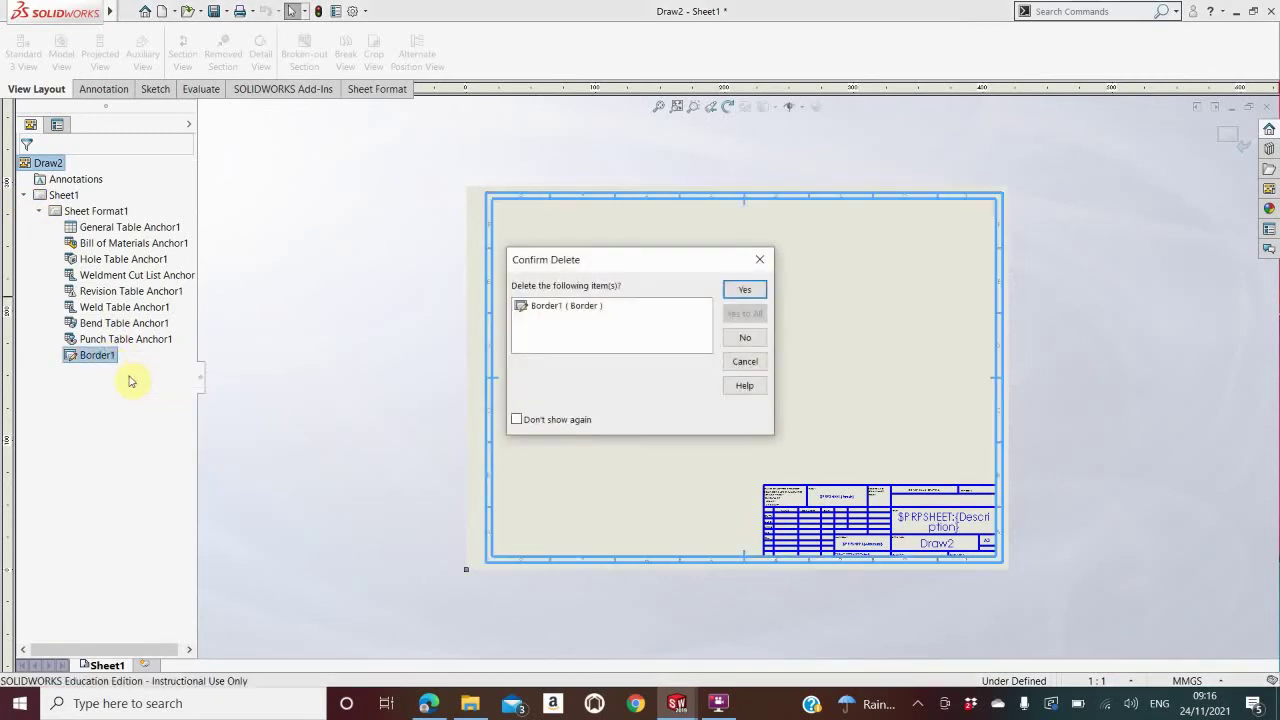
left_click(742, 291)
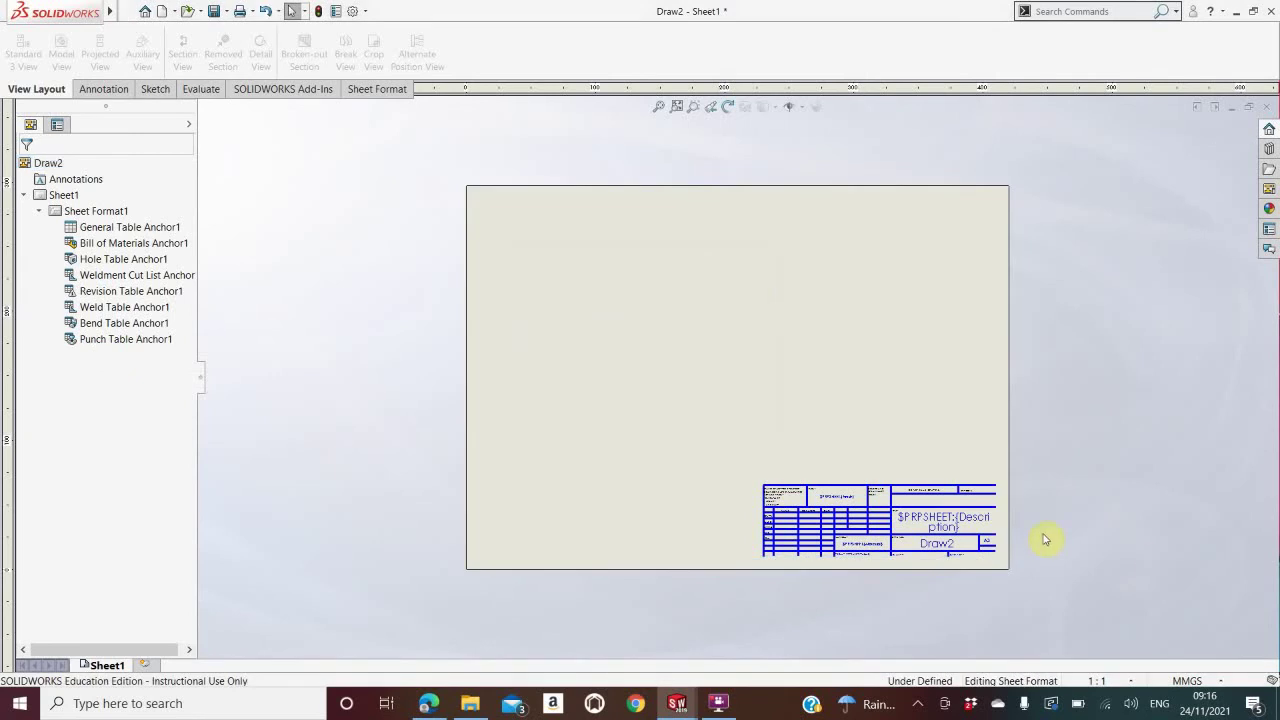
left_click_drag(712, 404, 1046, 583)
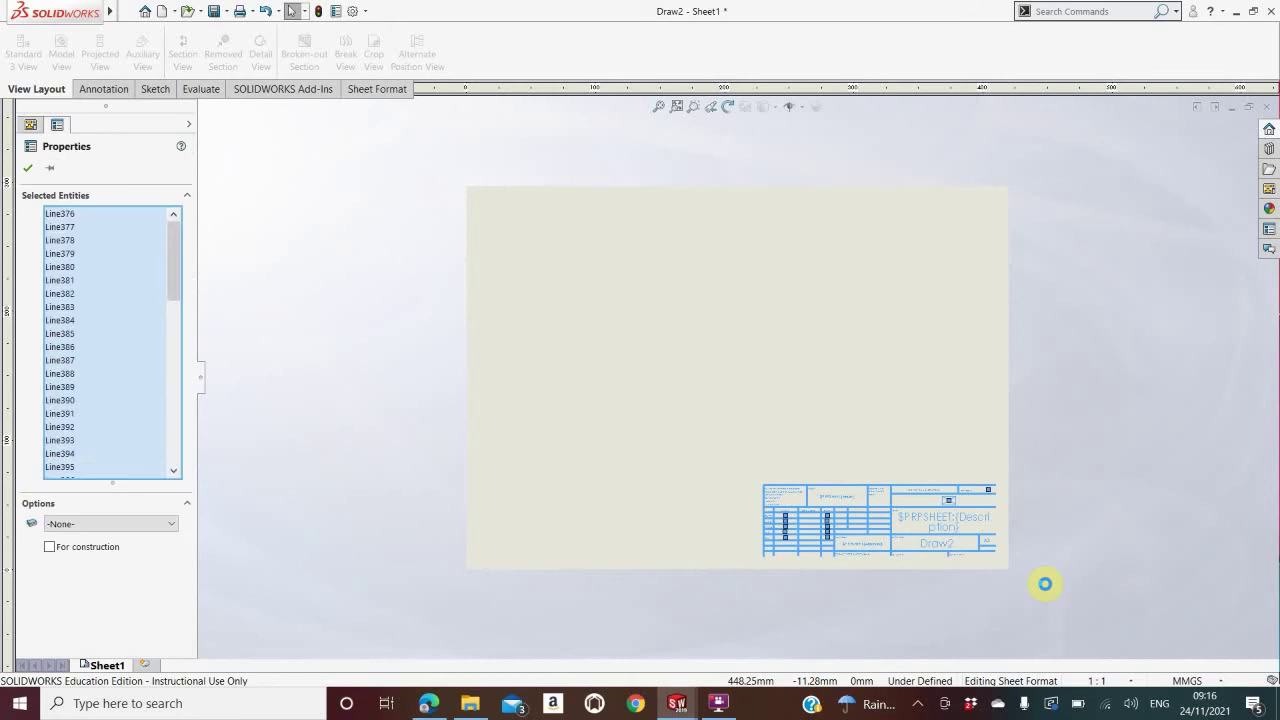
key("Delete")
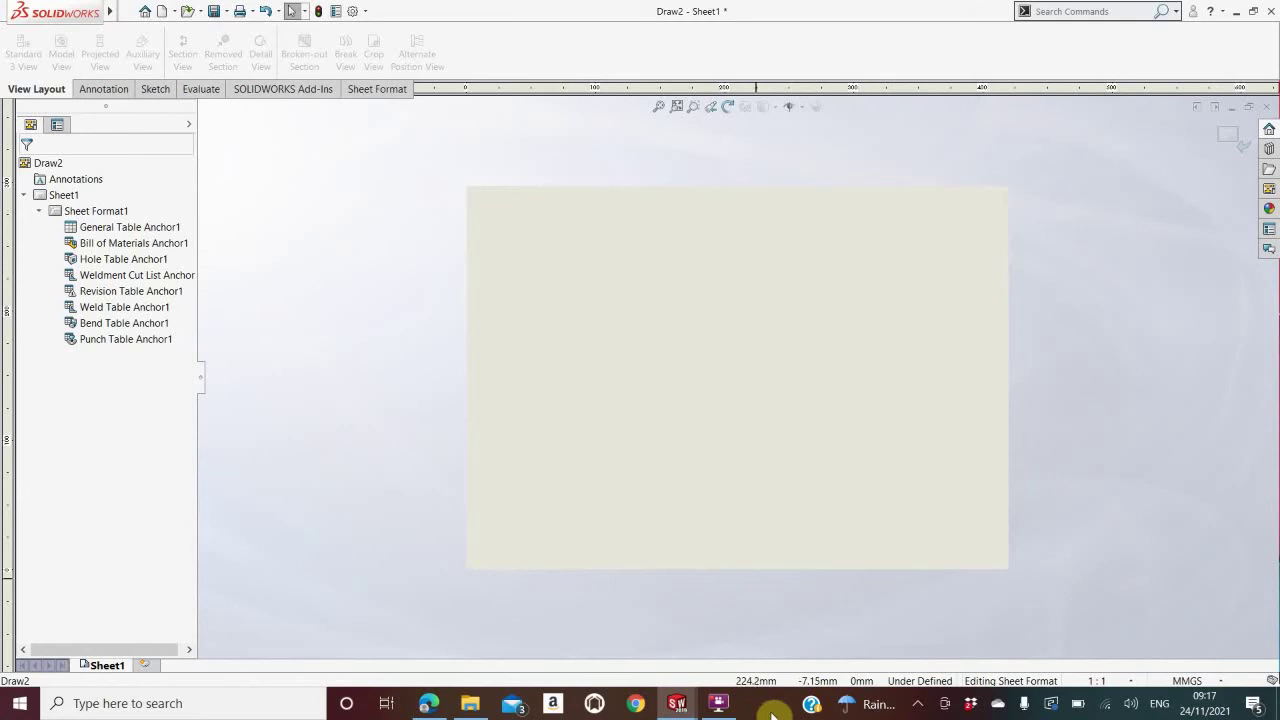
Step: Switch to the Edge browser, save the school crest image from the Bing results as crest in Downloads, and return to the drawing
left_click(432, 705)
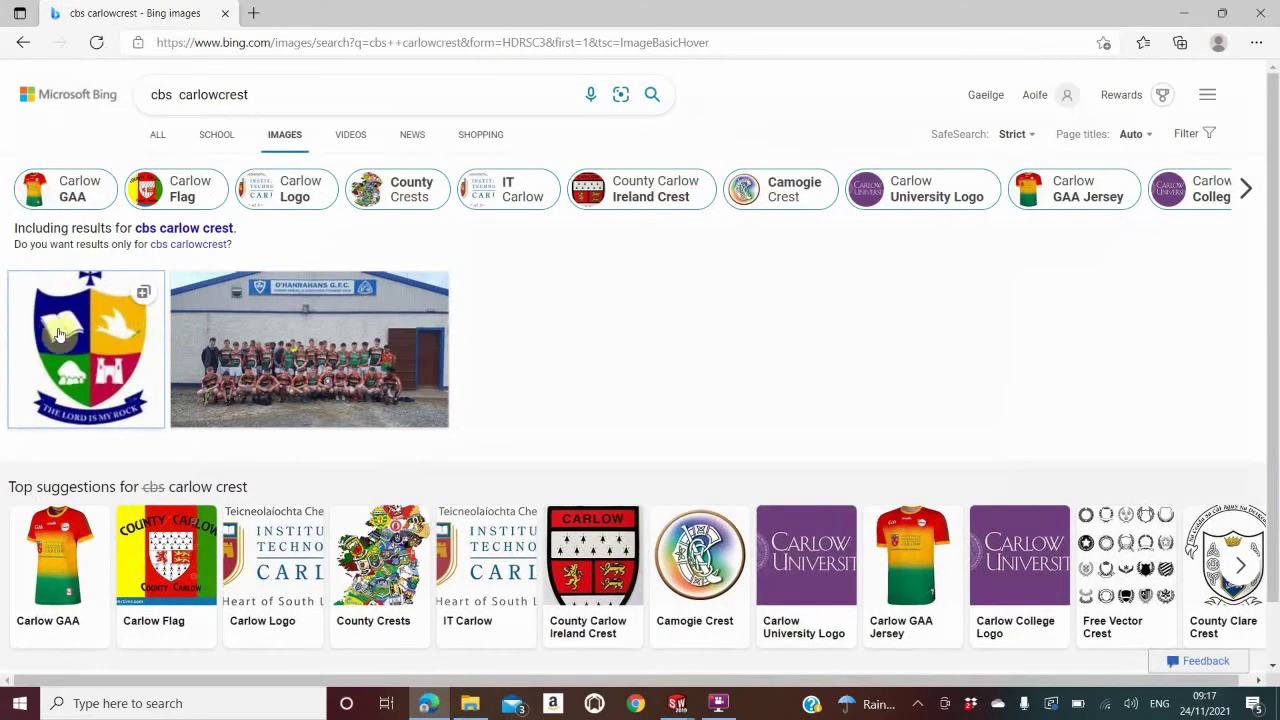
right_click(113, 328)
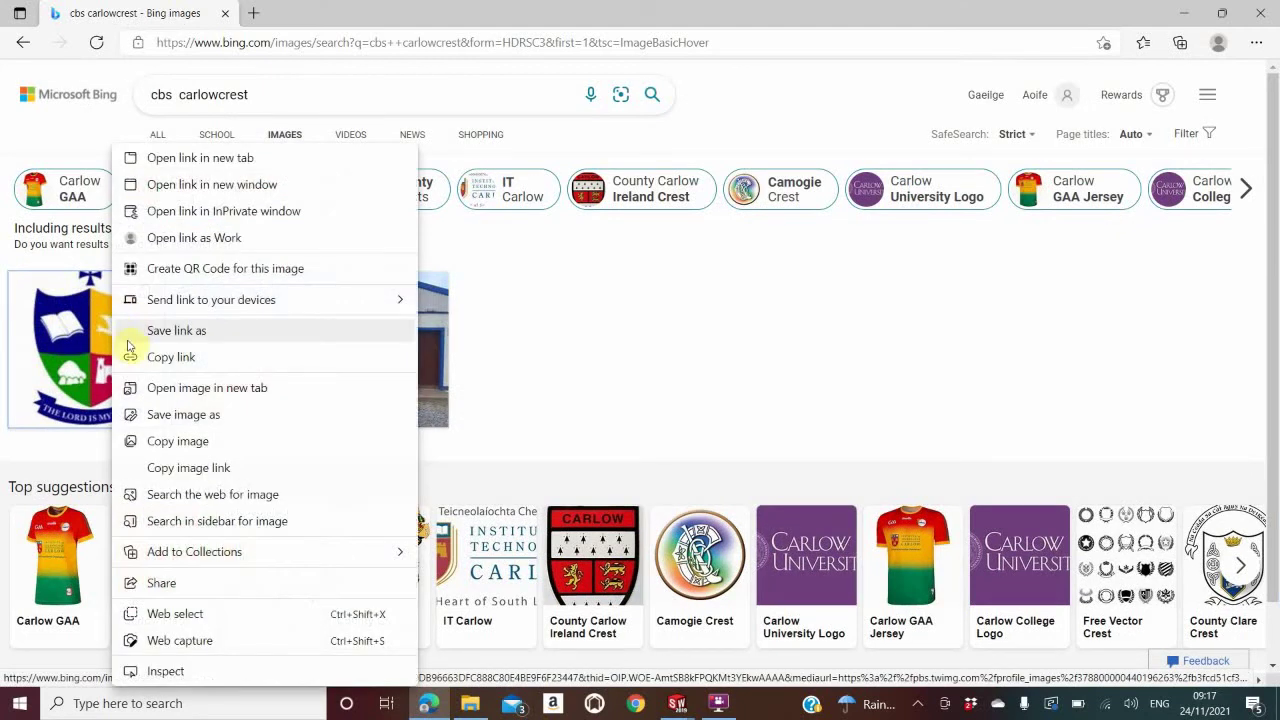
left_click(238, 415)
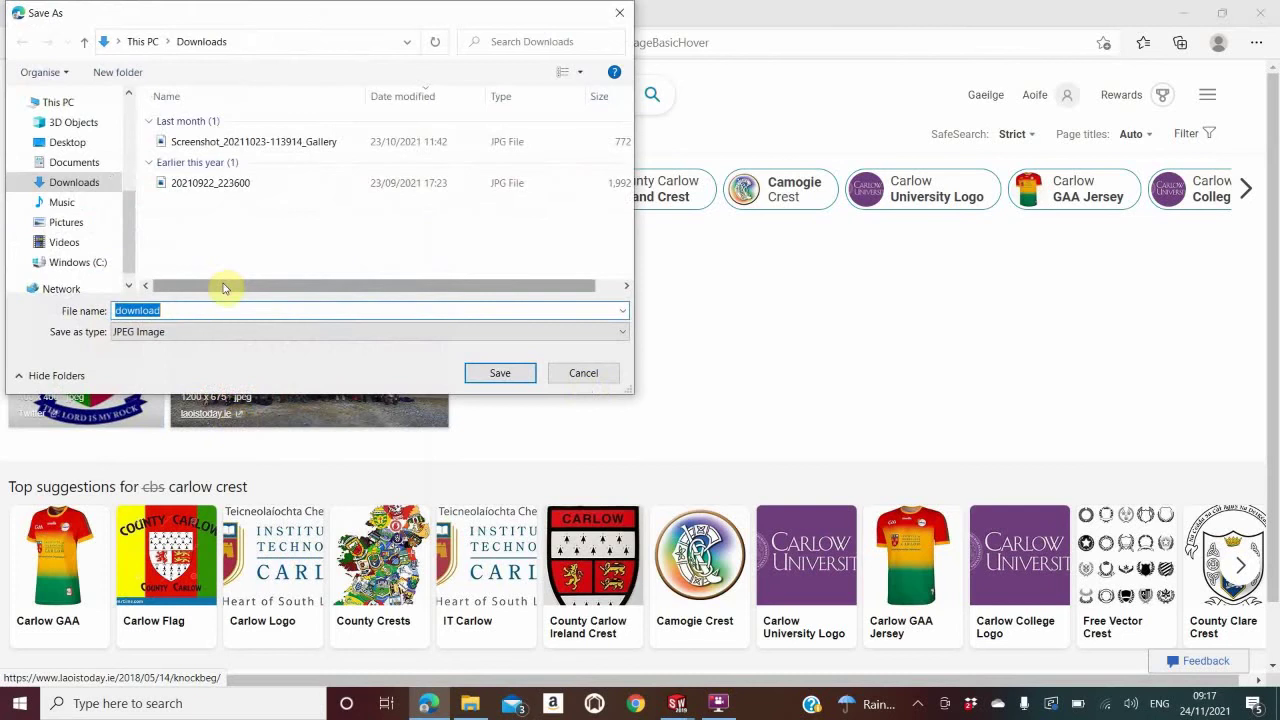
key("BackSpace")
type("crest")
left_click(90, 190)
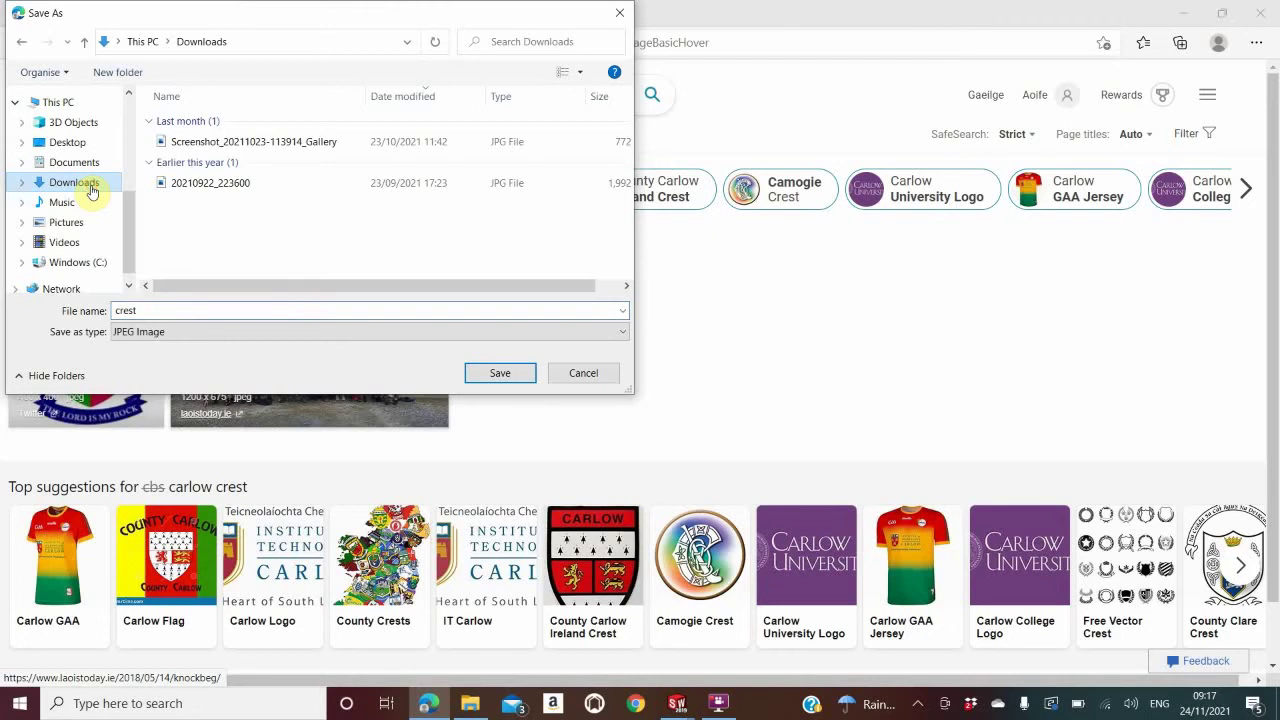
left_click(497, 371)
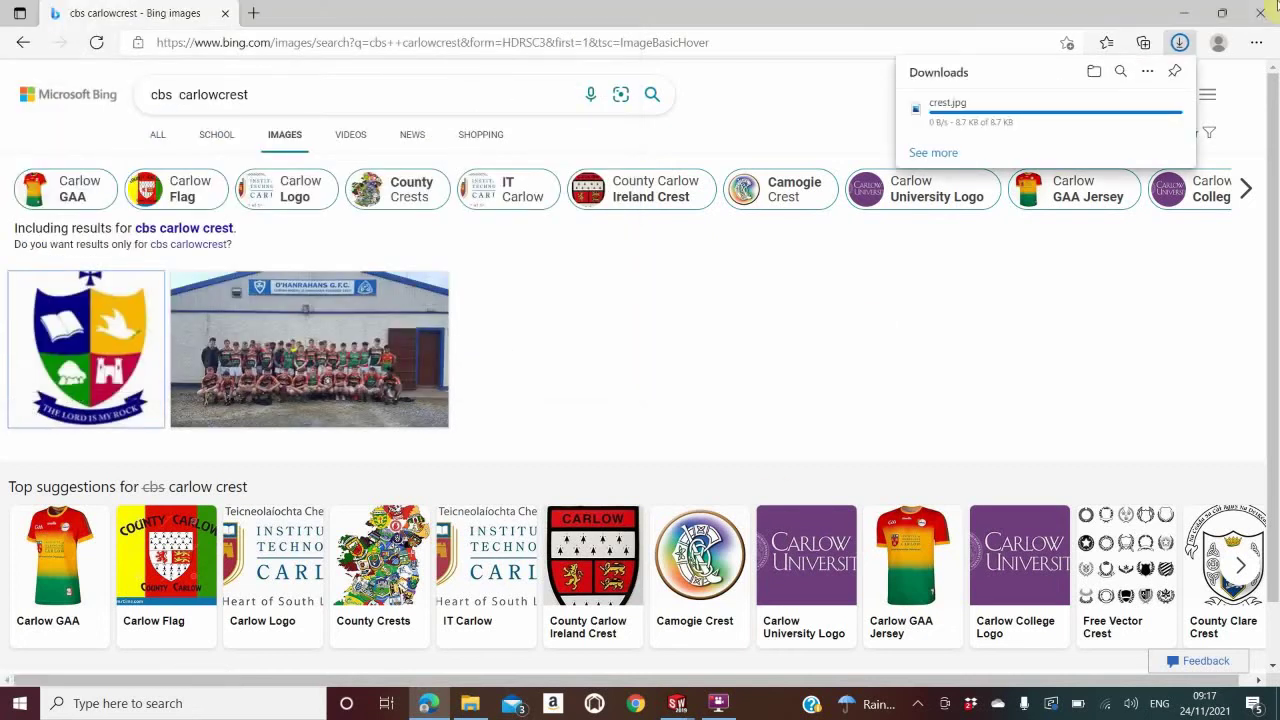
left_click(1183, 12)
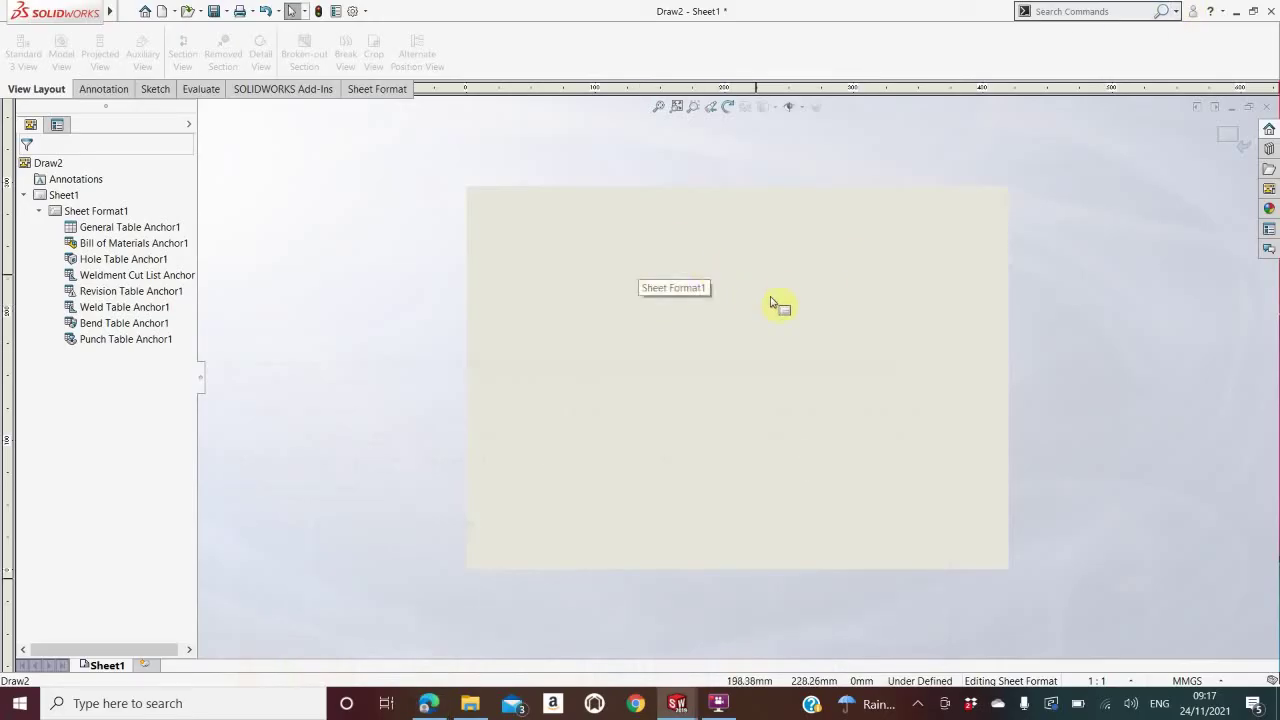
Step: Insert the crest picture from the Downloads folder into the sheet format
mouse_move(100, 10)
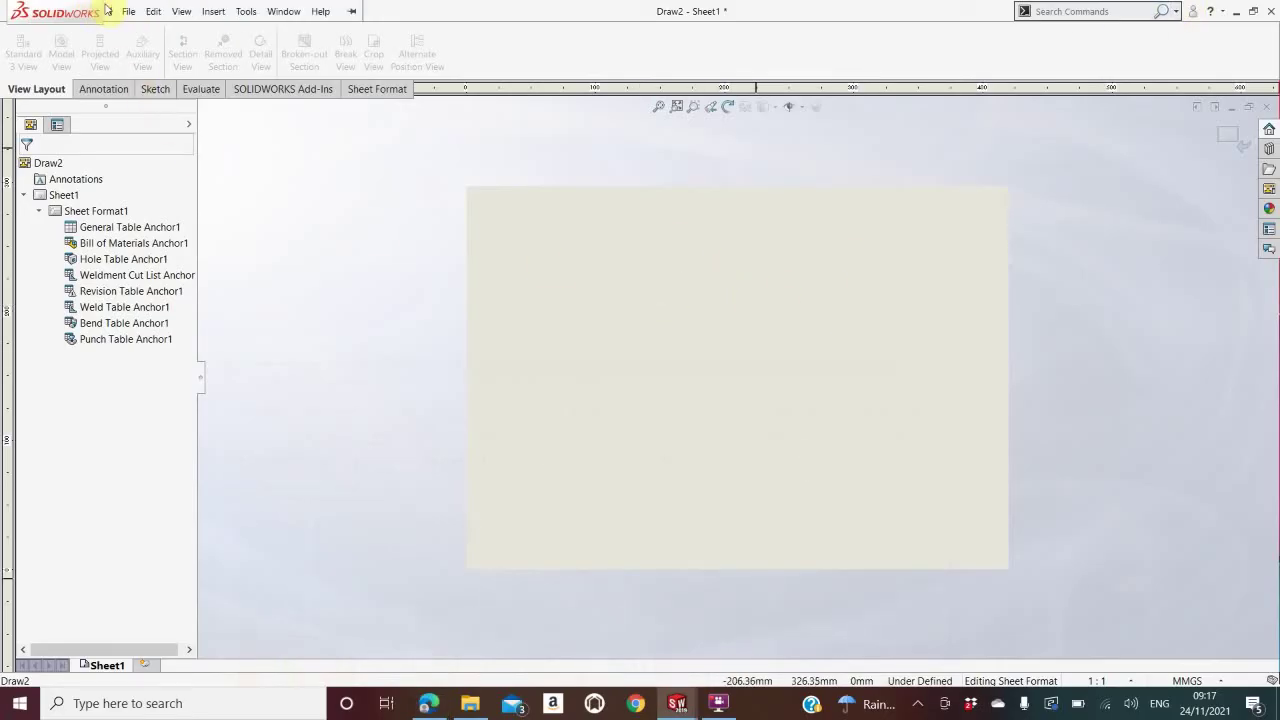
left_click(213, 11)
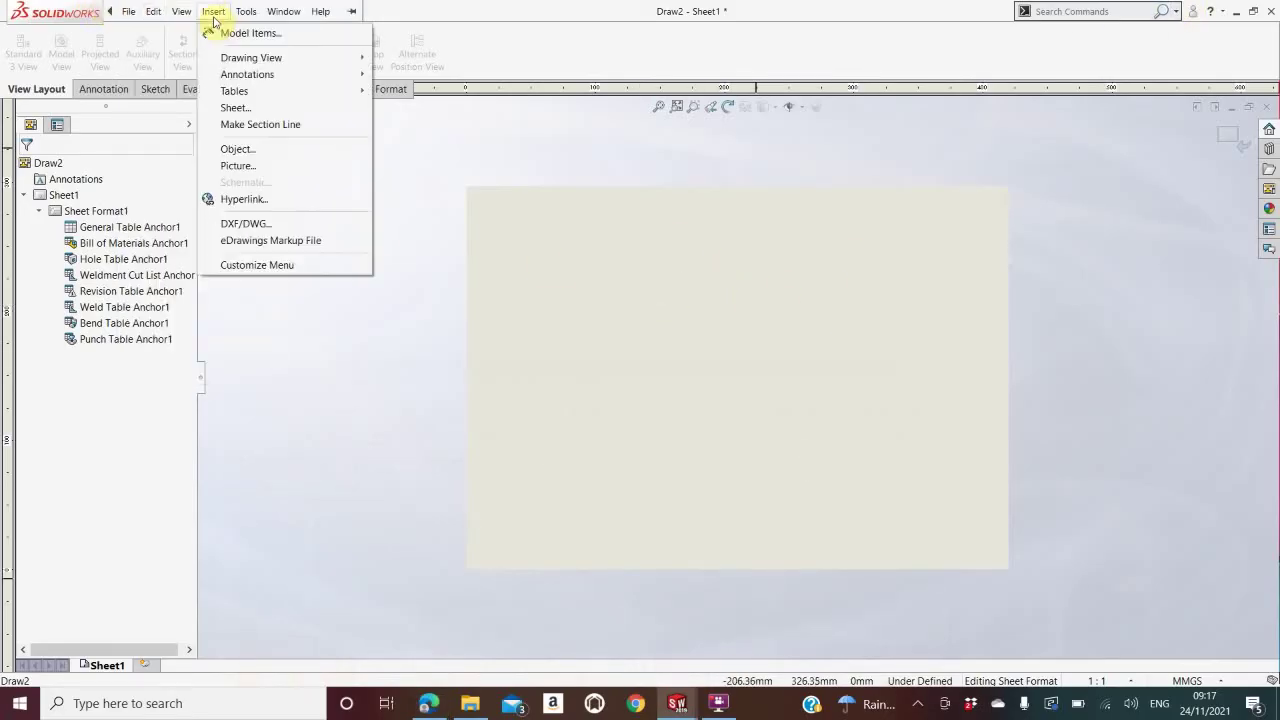
left_click(288, 168)
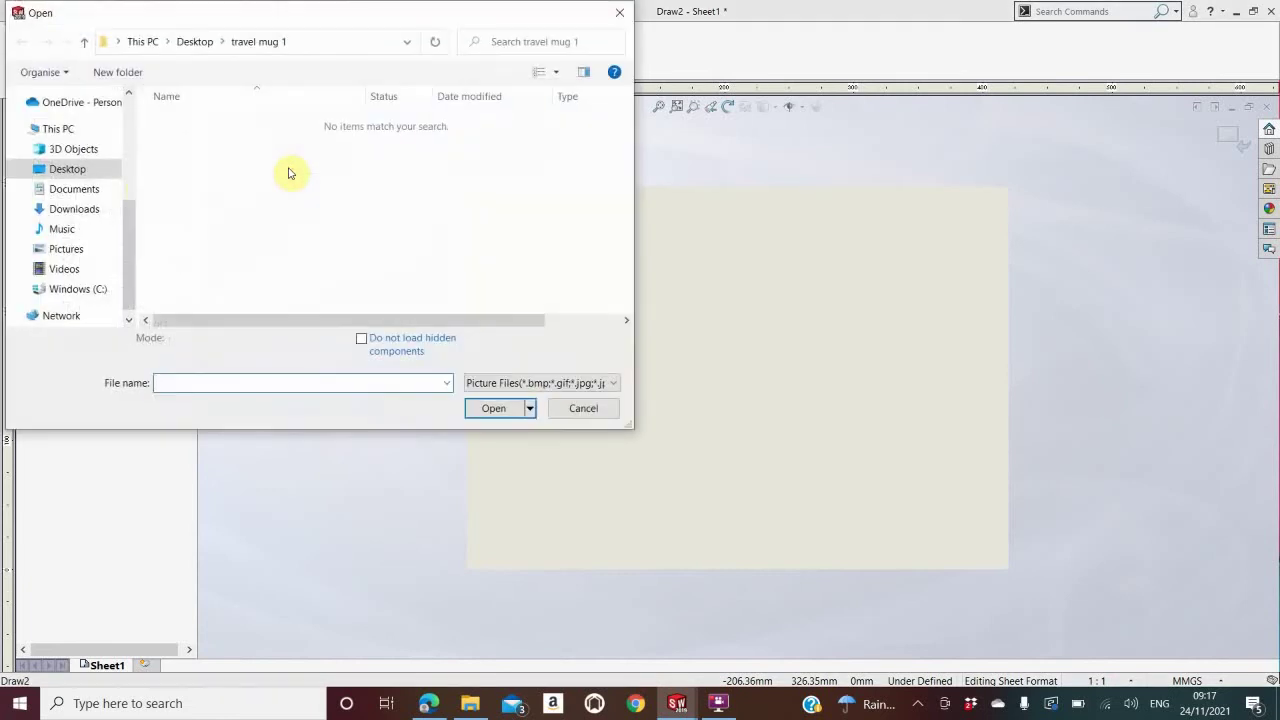
left_click(89, 209)
left_click(172, 143)
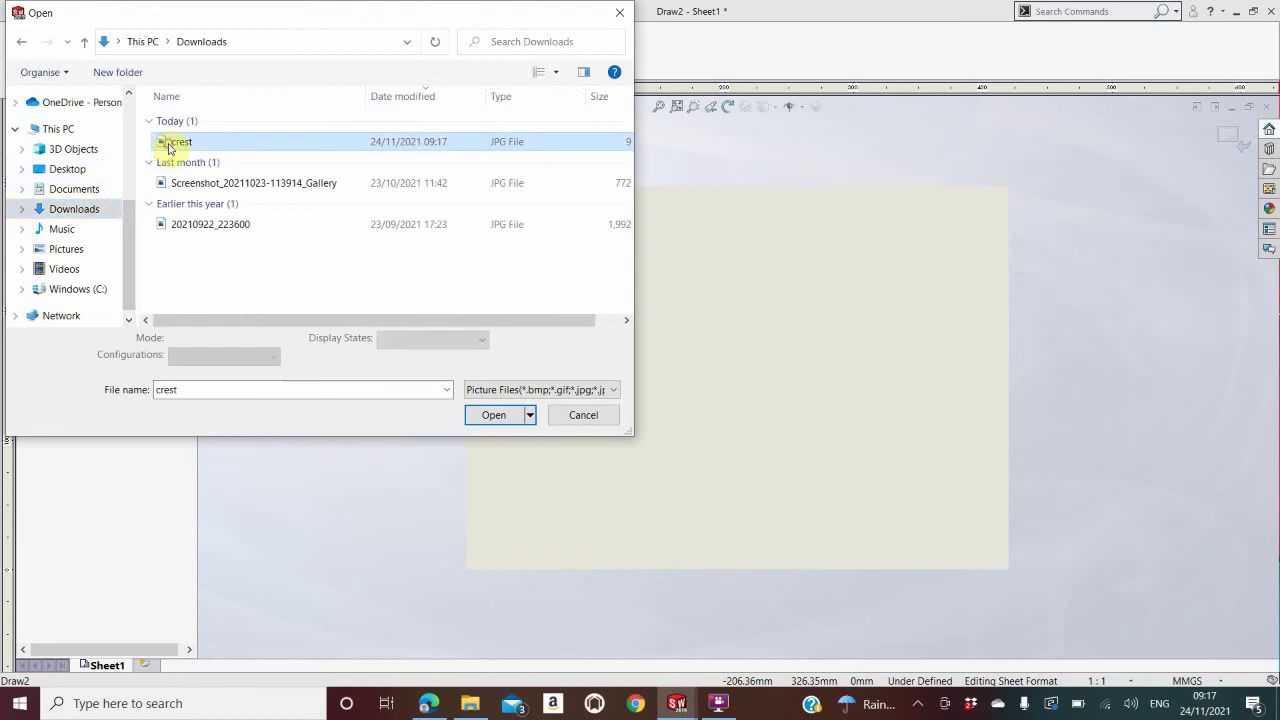
left_click(490, 418)
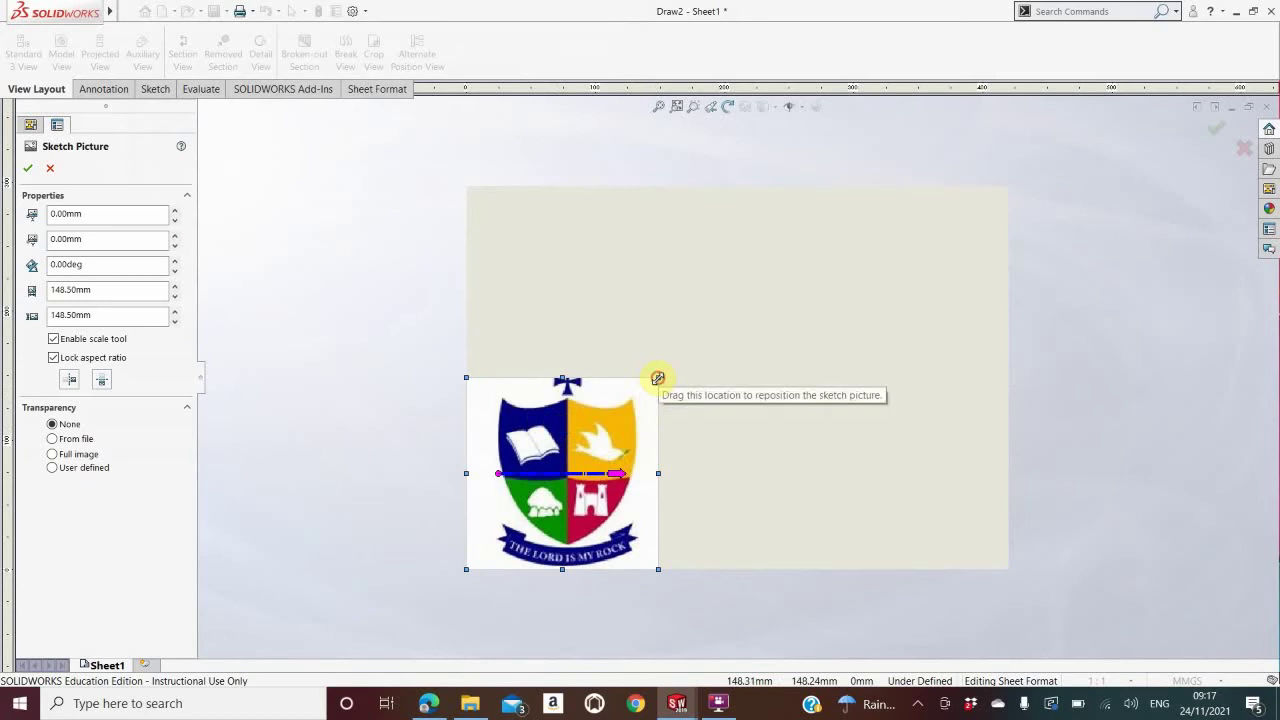
Step: Shrink the crest to about 29.6 mm square, place it in the sheet's upper-right corner, and exit sheet format editing
left_click_drag(657, 376, 979, 212)
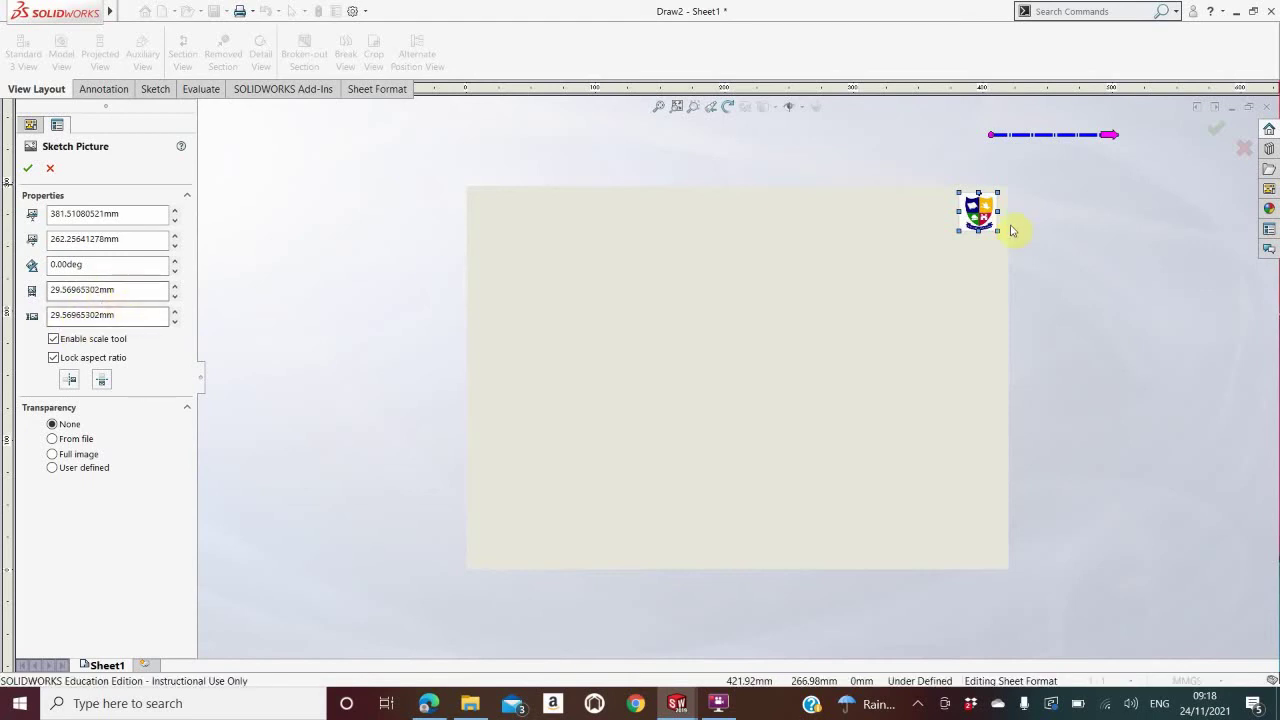
left_click(1218, 130)
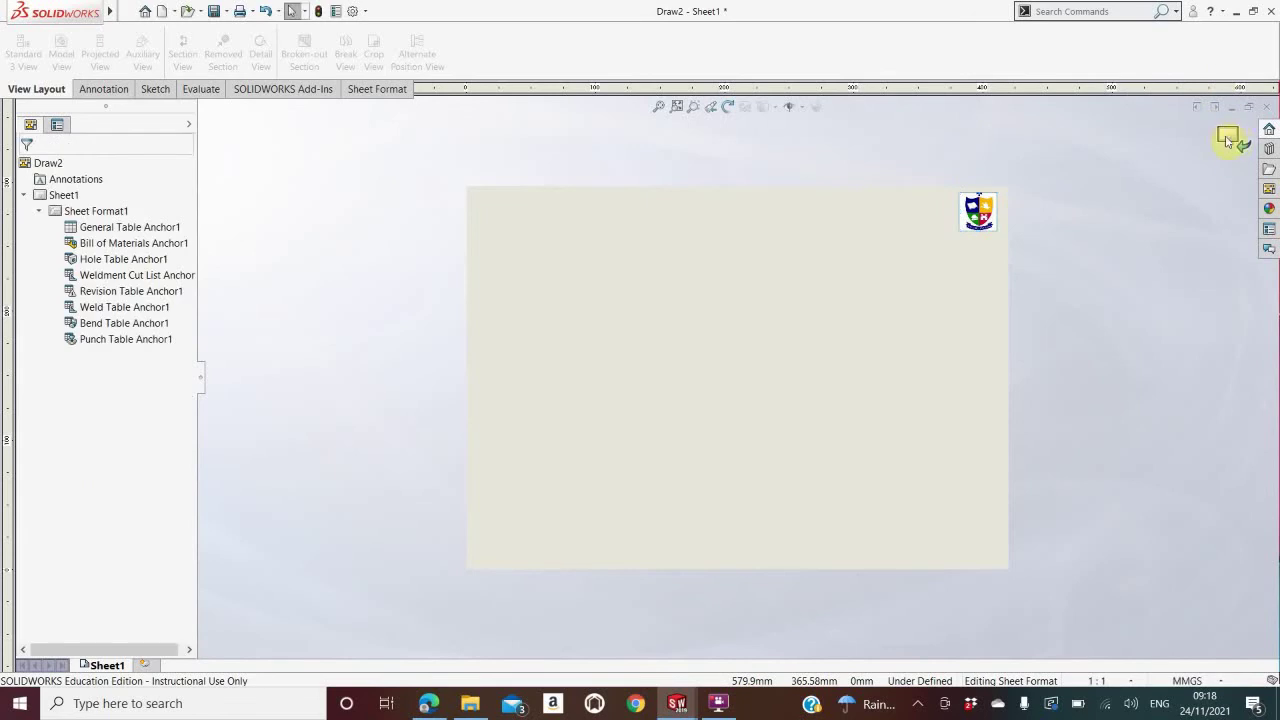
left_click(1229, 136)
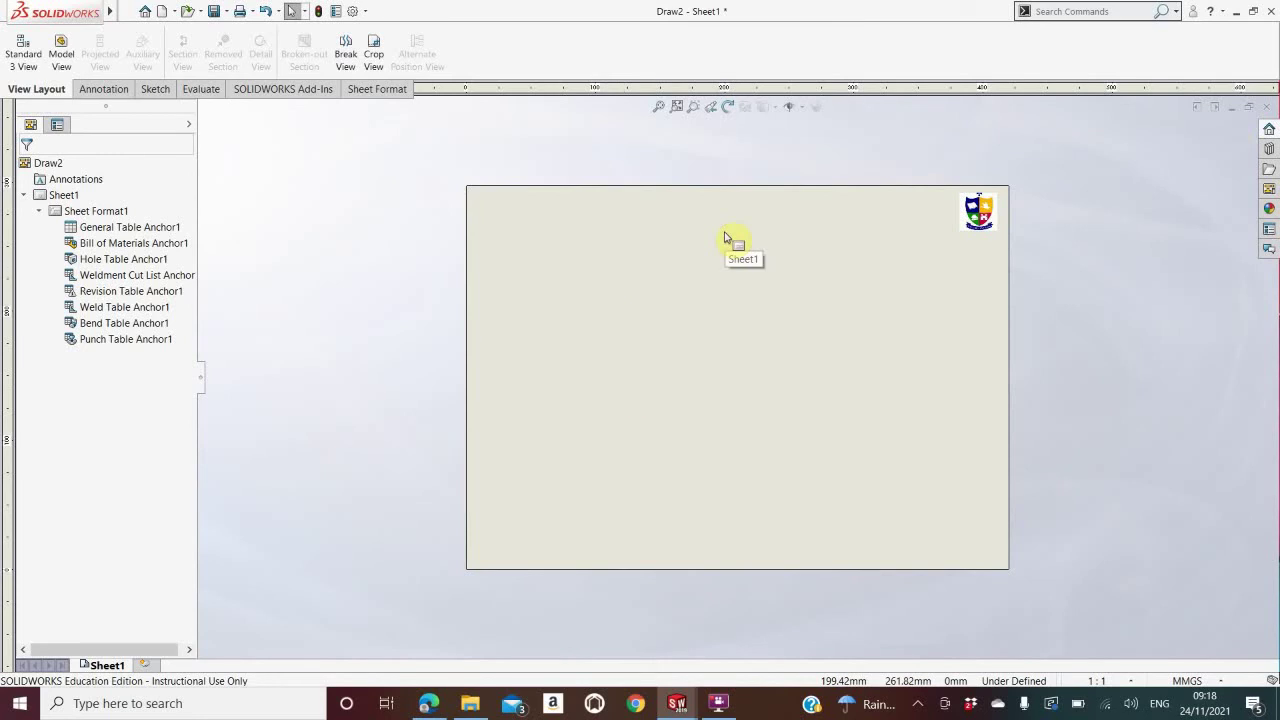
Step: Insert a front model view of Assembly 1 Travel Mug 1 with hidden lines visible at custom scale 1:2 in the sheet's upper-left area
left_click(67, 52)
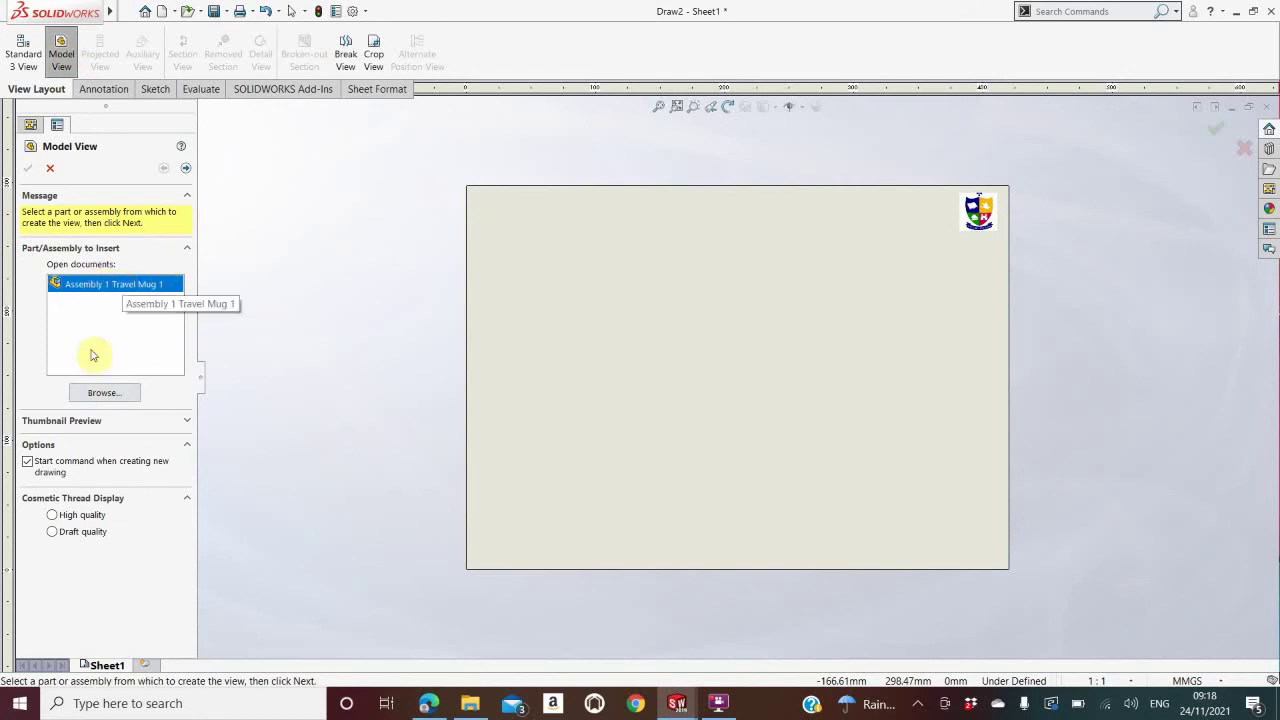
double_click(92, 285)
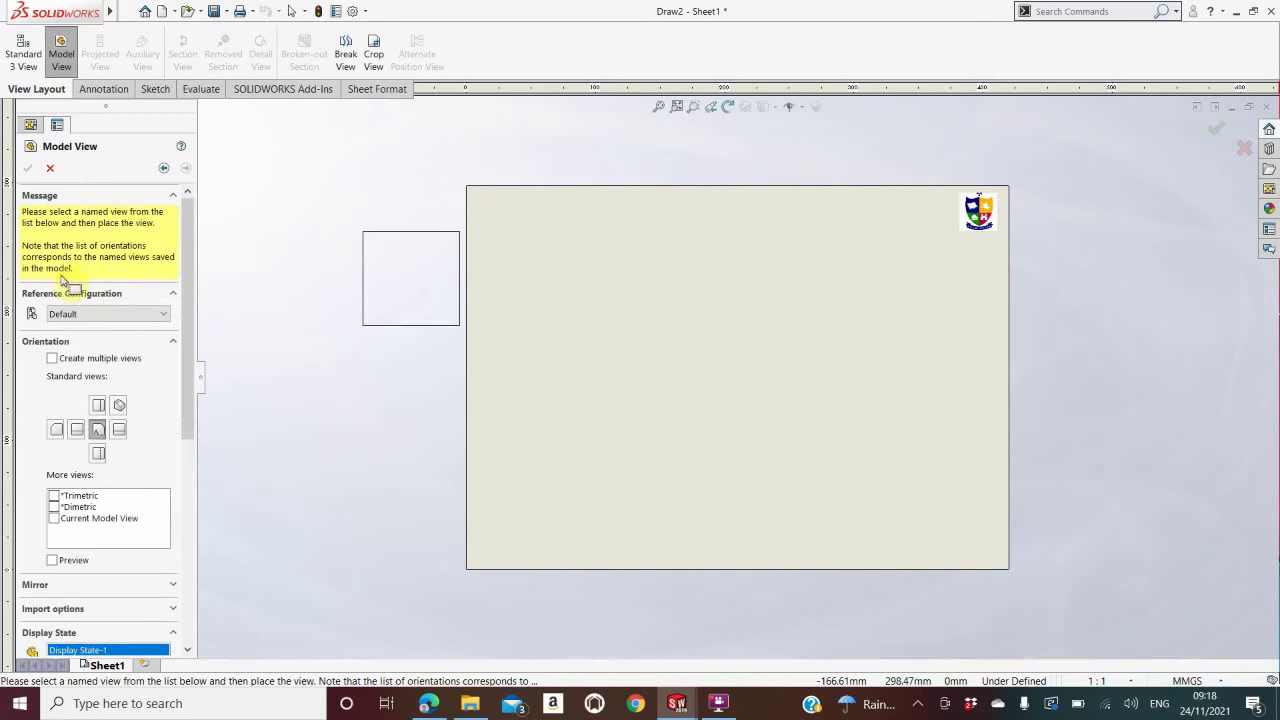
scroll(195, 308, "down", 1)
scroll(195, 308, "down", 1)
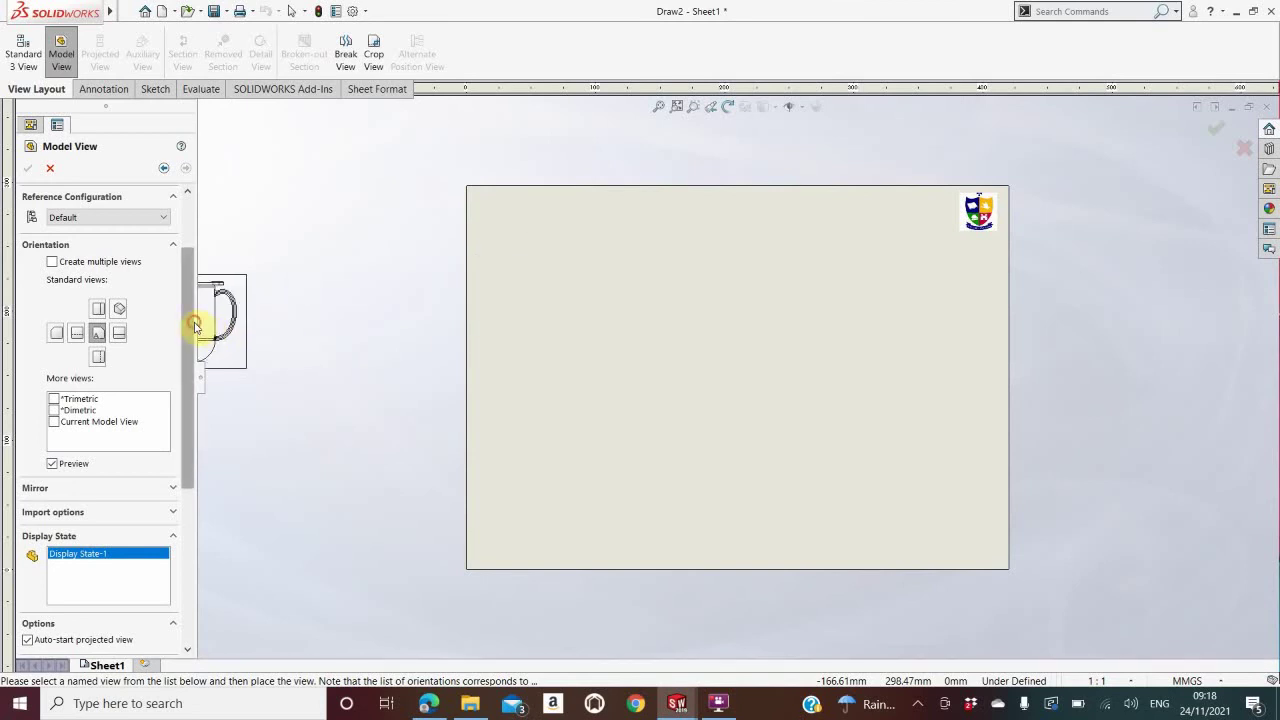
scroll(195, 325, "down", 5)
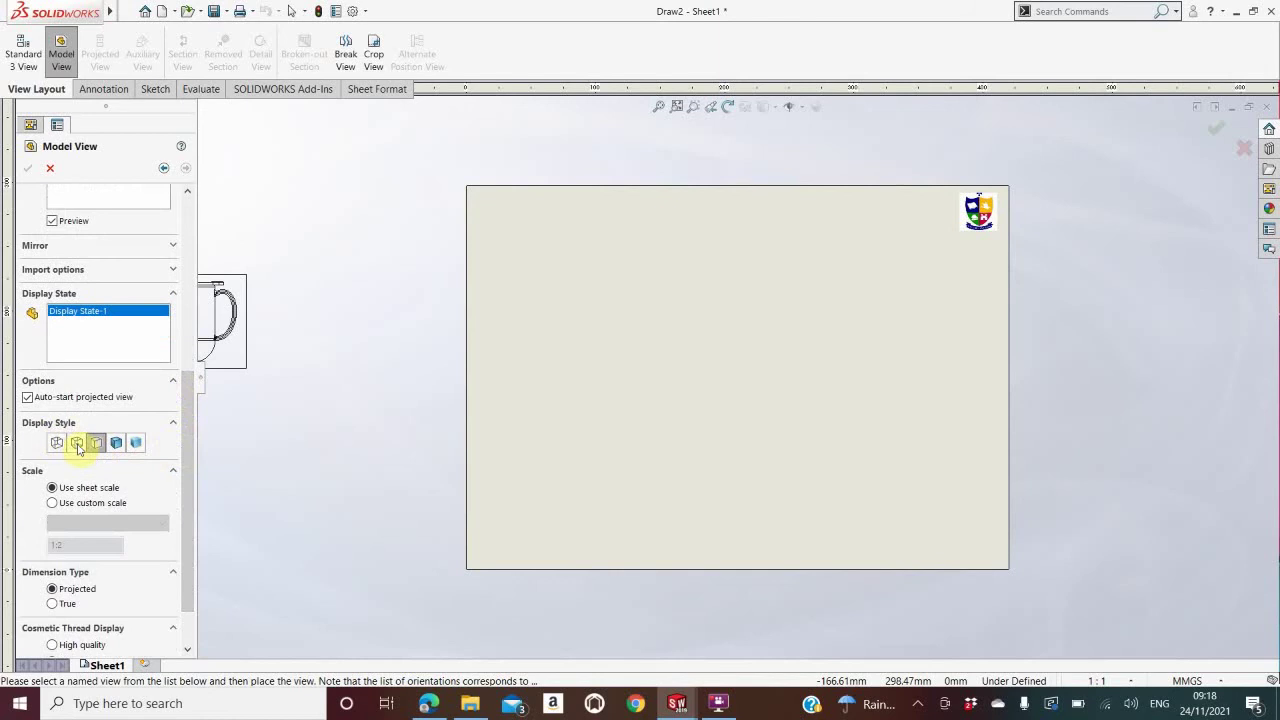
left_click(77, 444)
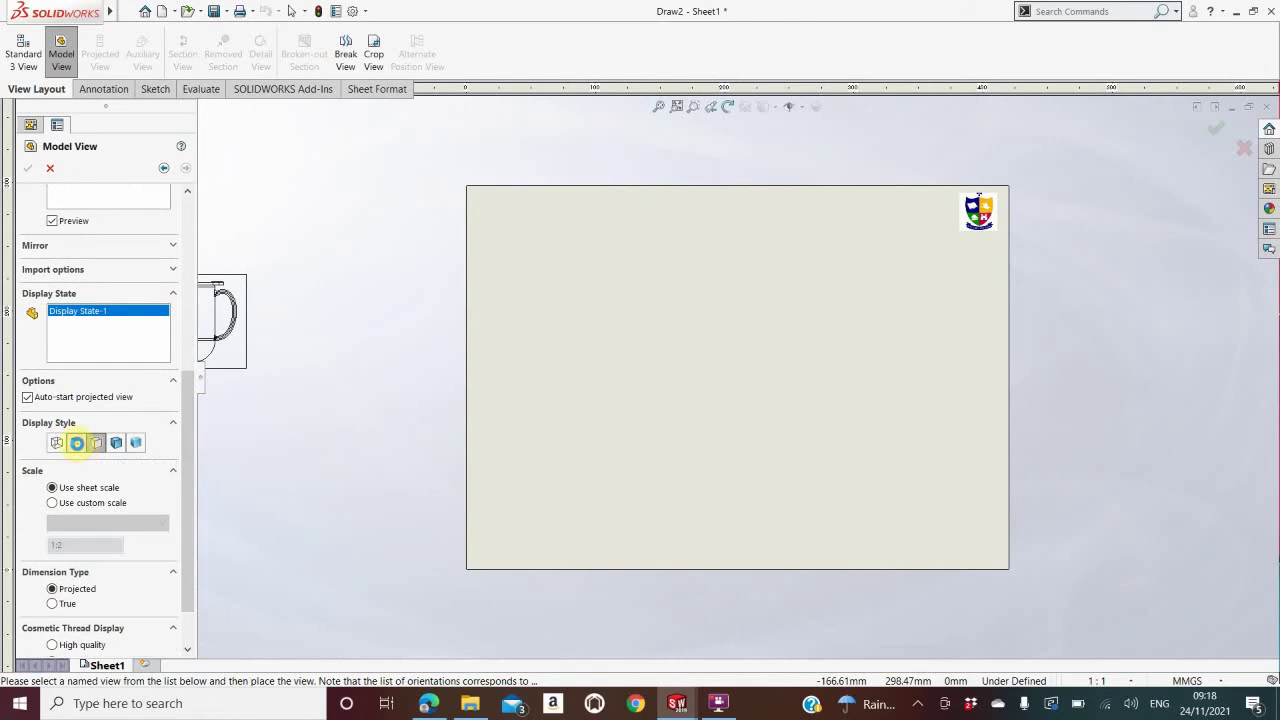
left_click(53, 503)
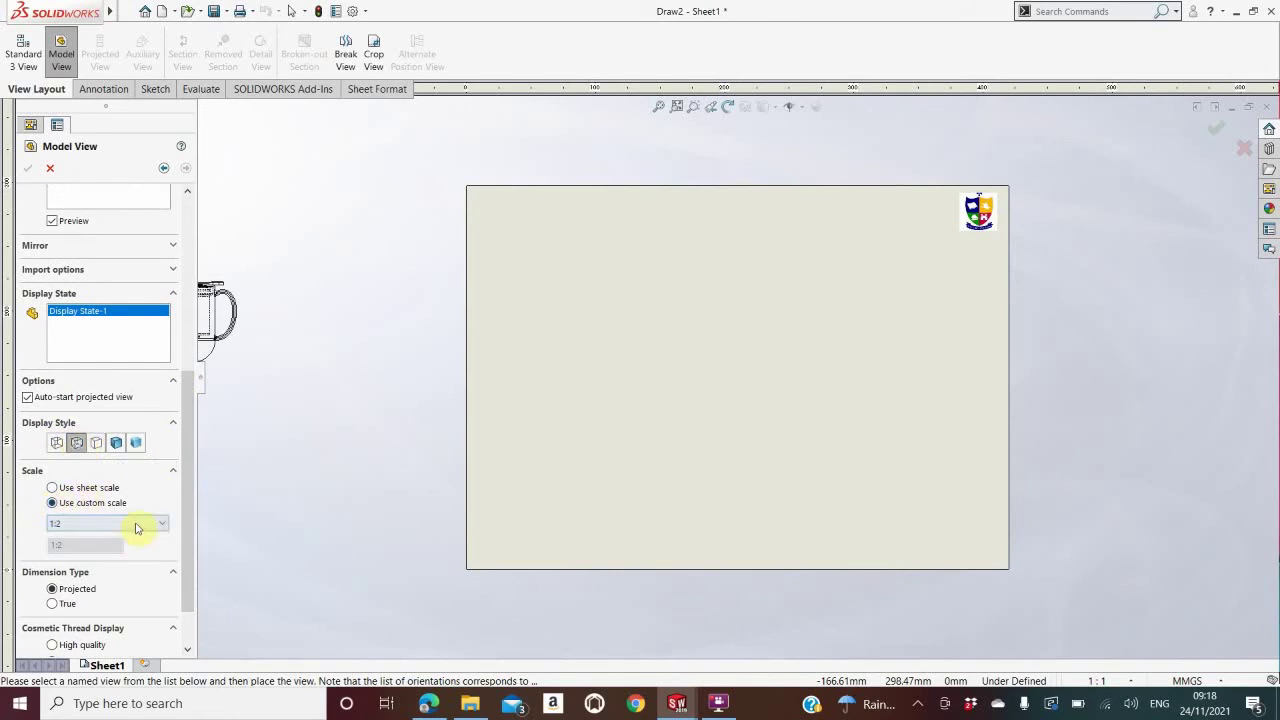
left_click(140, 522)
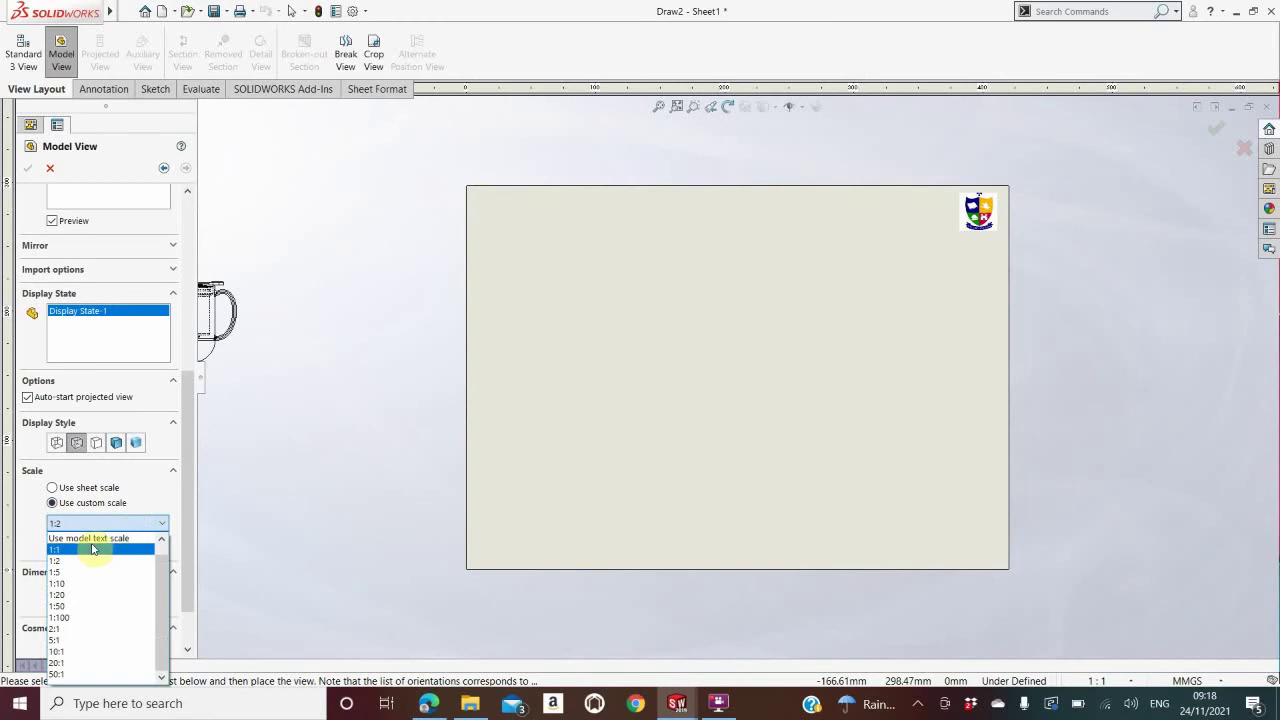
left_click(60, 561)
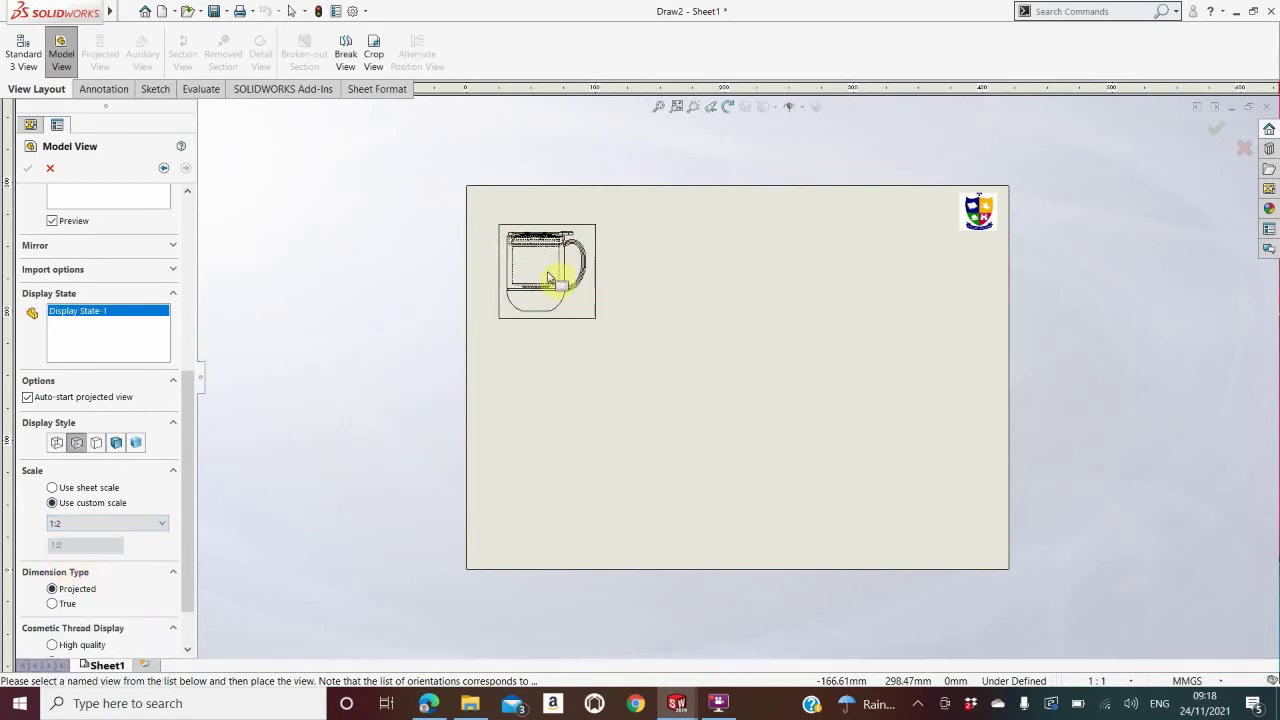
left_click(560, 277)
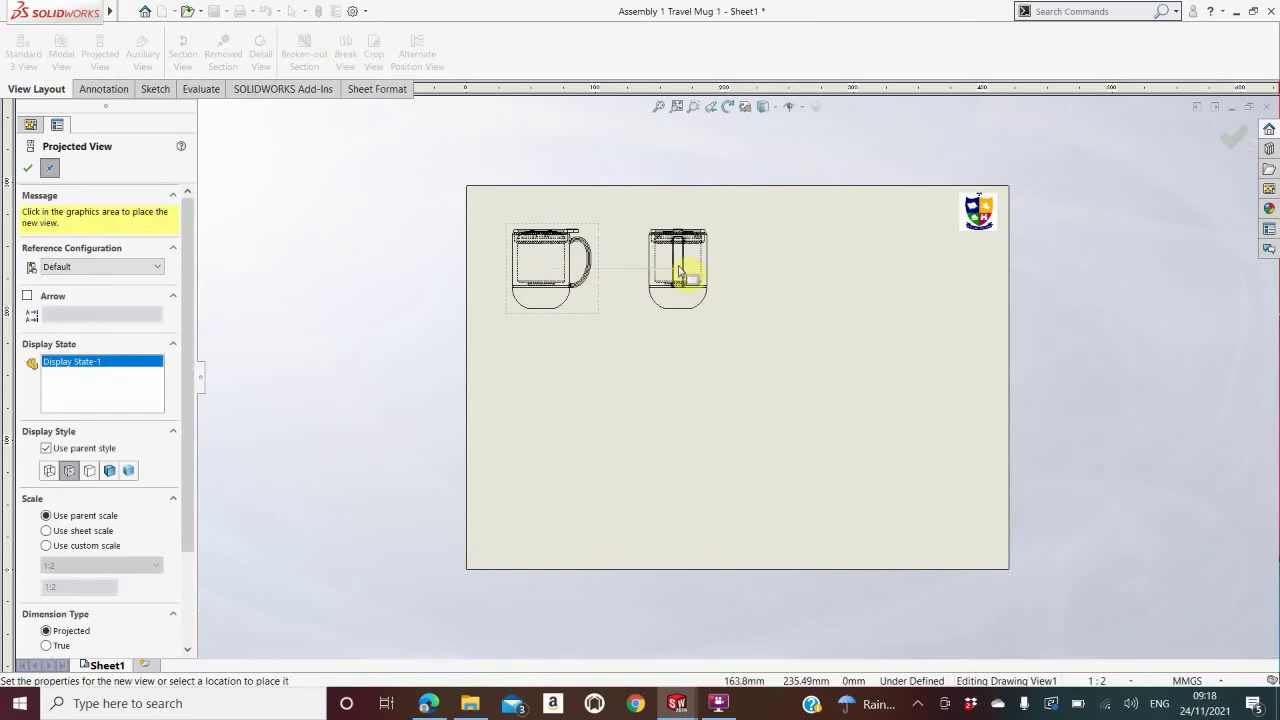
Step: Project a side view to the right of the front view and a plan view, and position the plan view below the front view
left_click(679, 270)
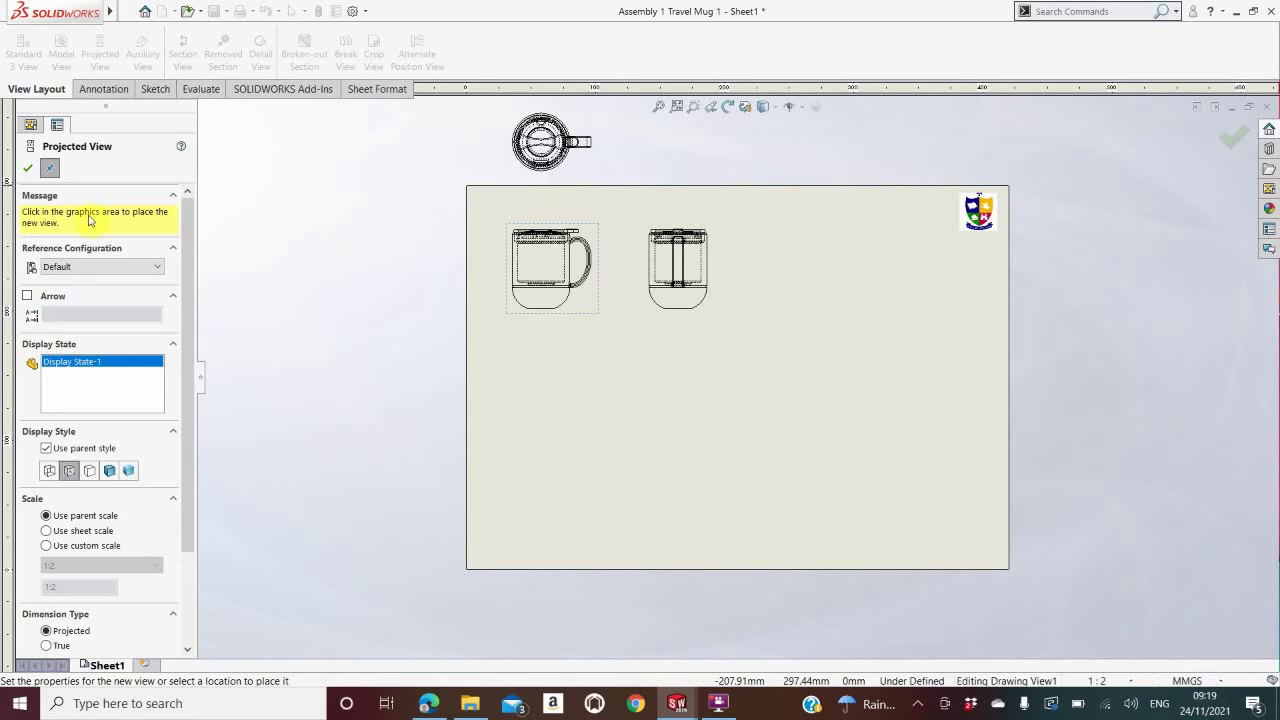
left_click(50, 168)
left_click(25, 168)
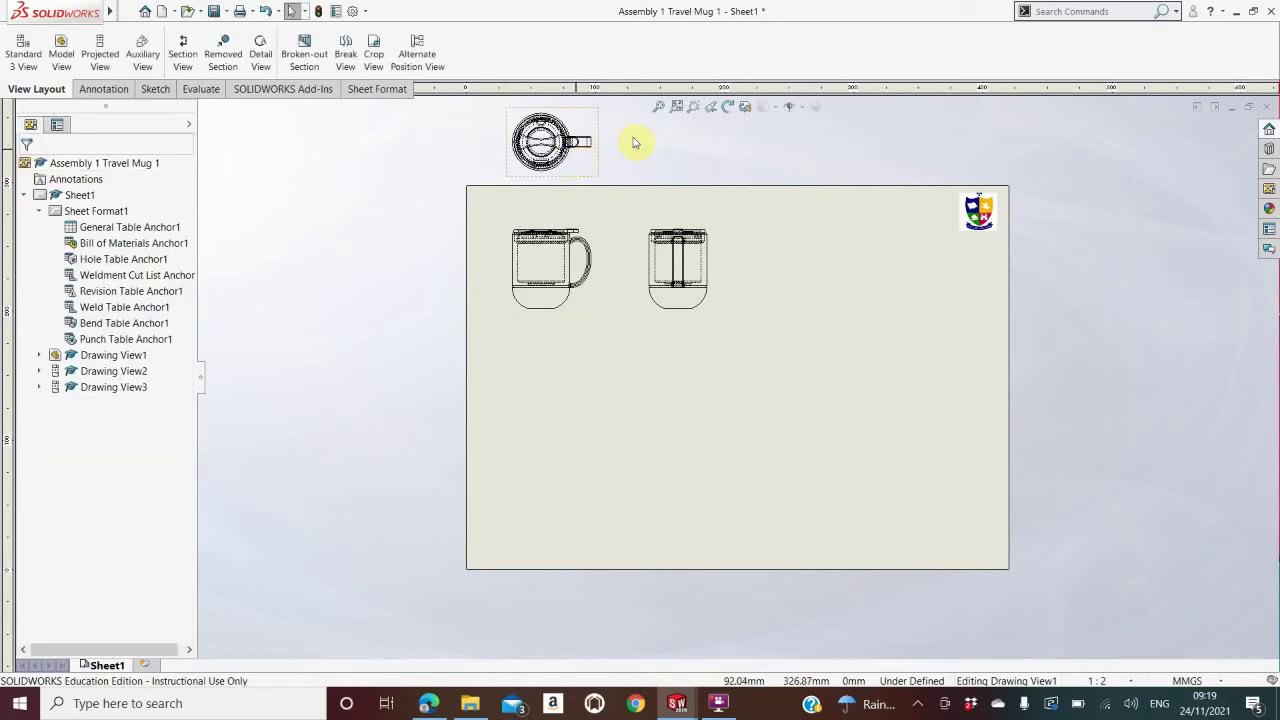
mouse_move(600, 140)
left_mouse_down()
mouse_move(480, 252)
mouse_move(434, 314)
mouse_move(417, 377)
left_mouse_up()
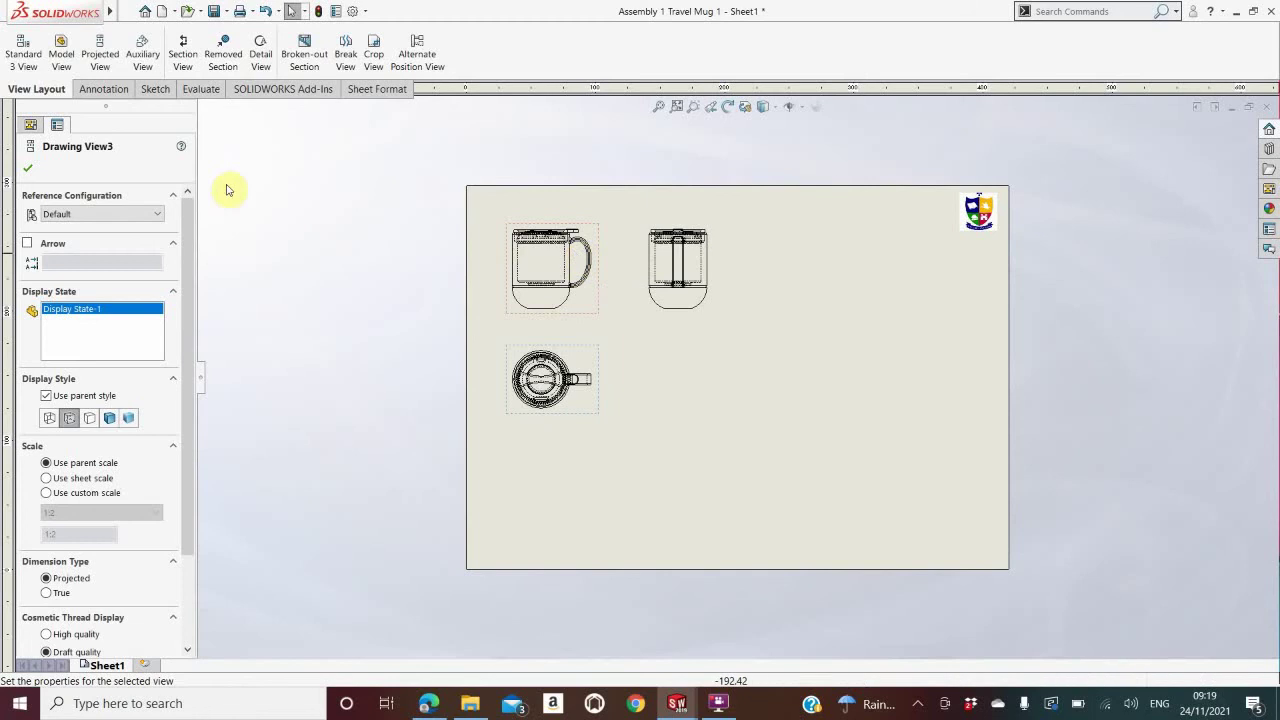
Step: Dimension the mug's overall height from lid top to base on the left of the front view
left_click(119, 96)
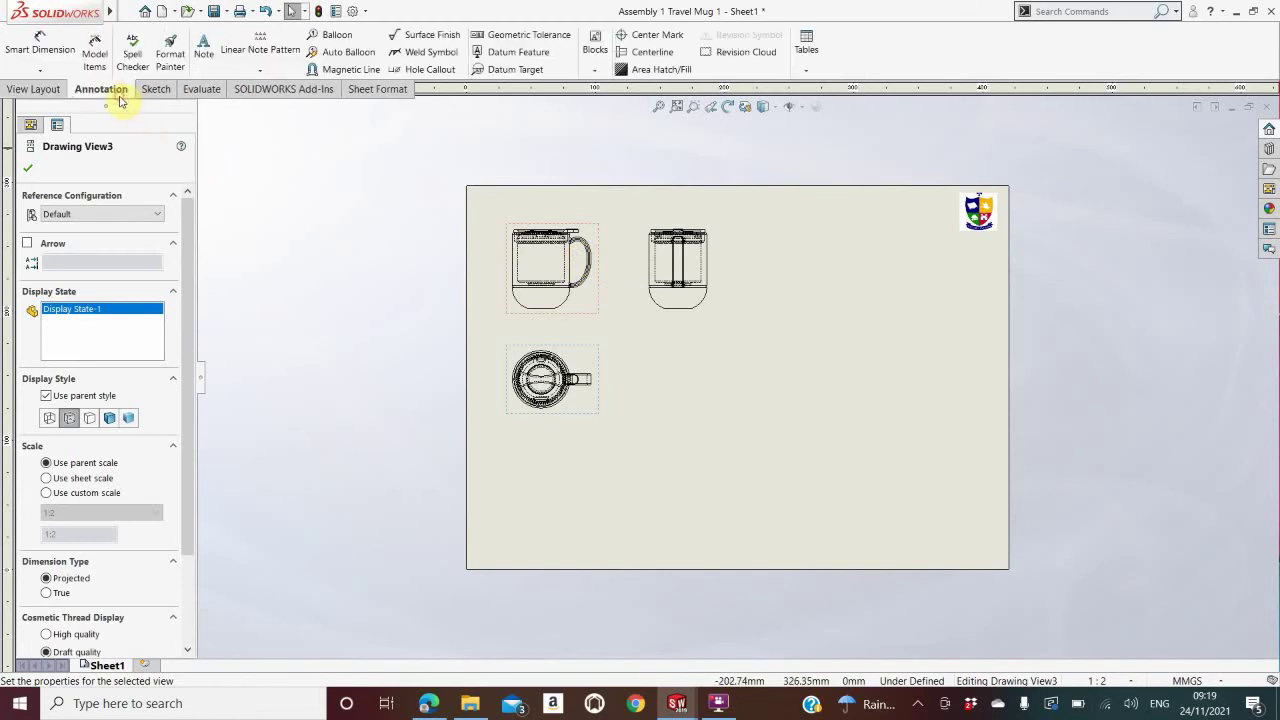
left_click(40, 50)
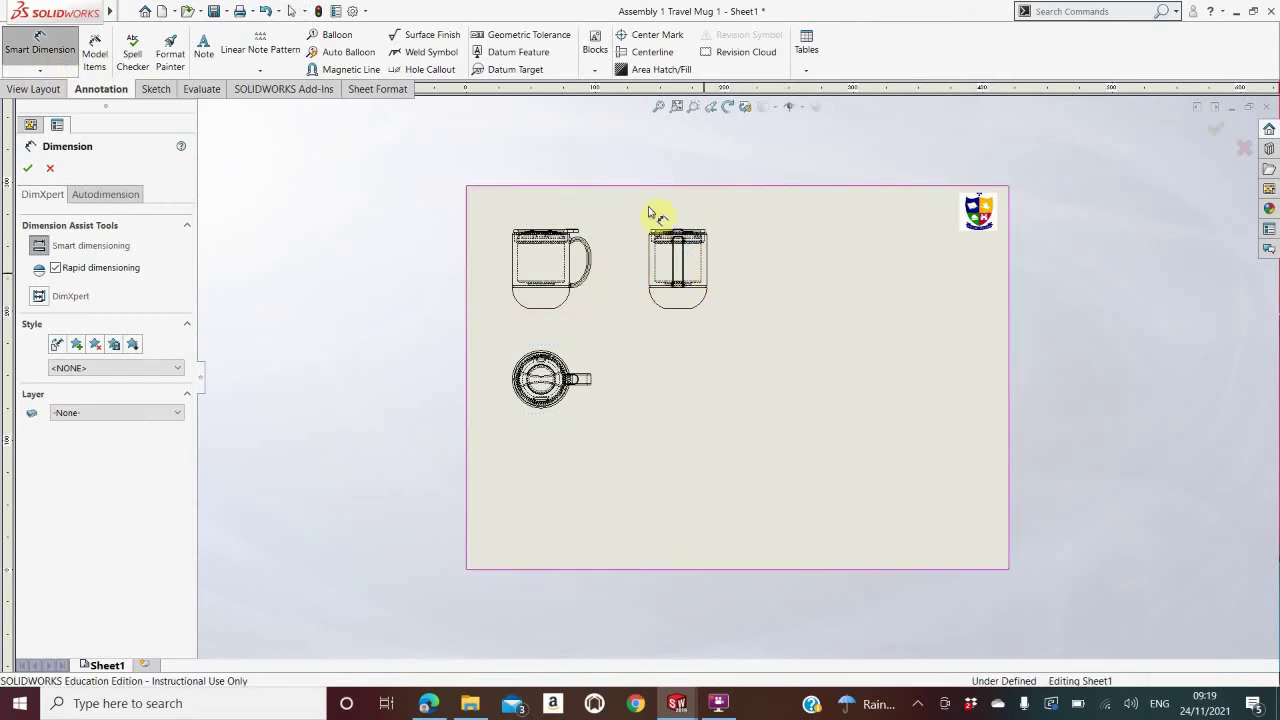
scroll(571, 272, "down", 5)
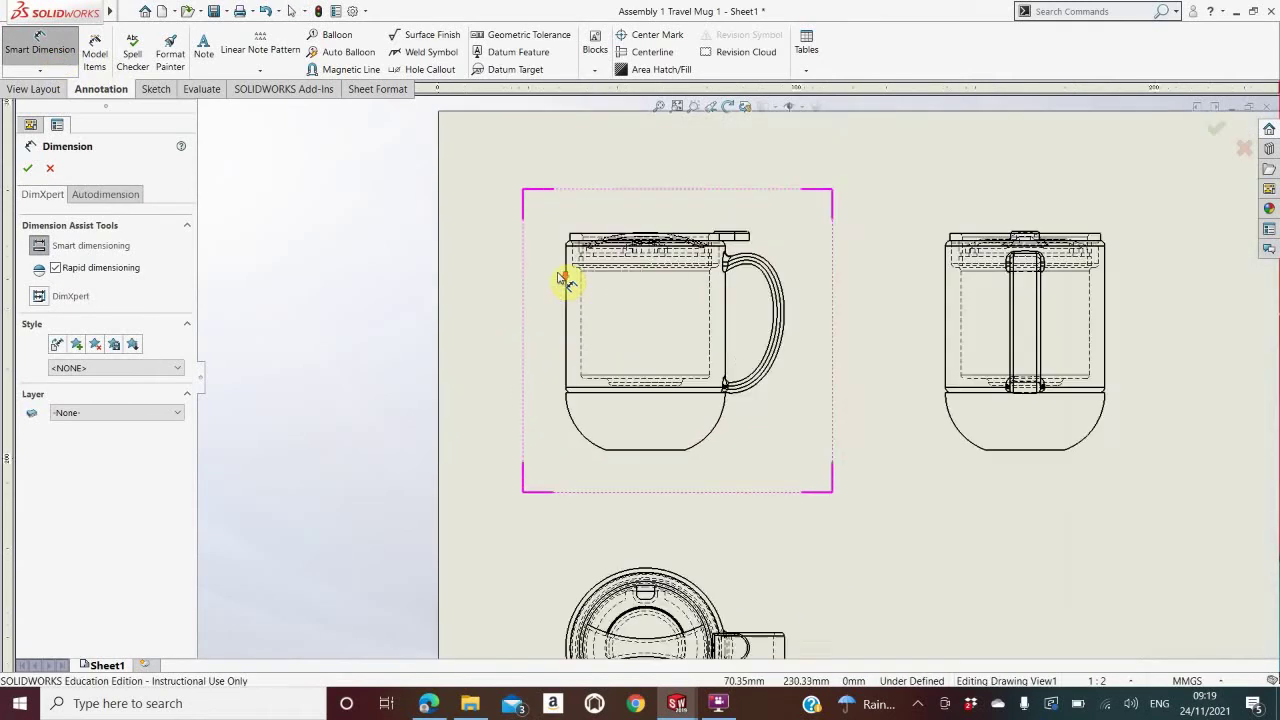
scroll(565, 280, "down", 3)
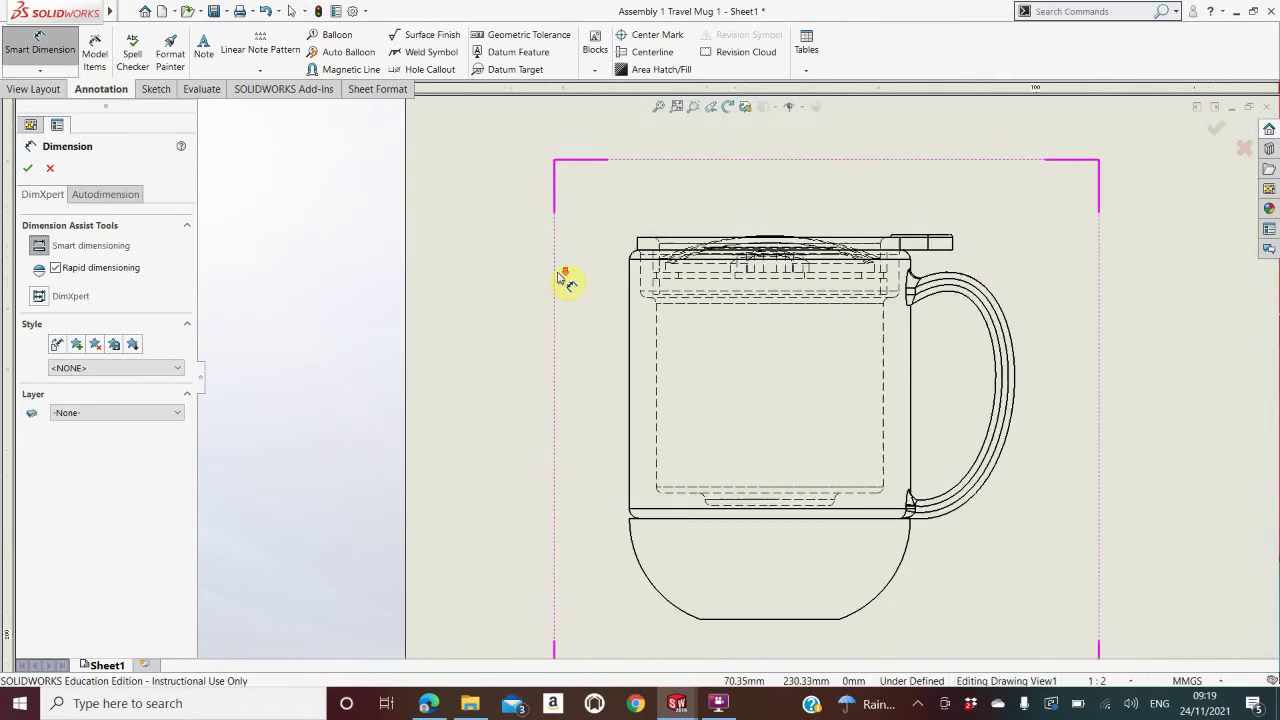
left_click(677, 243)
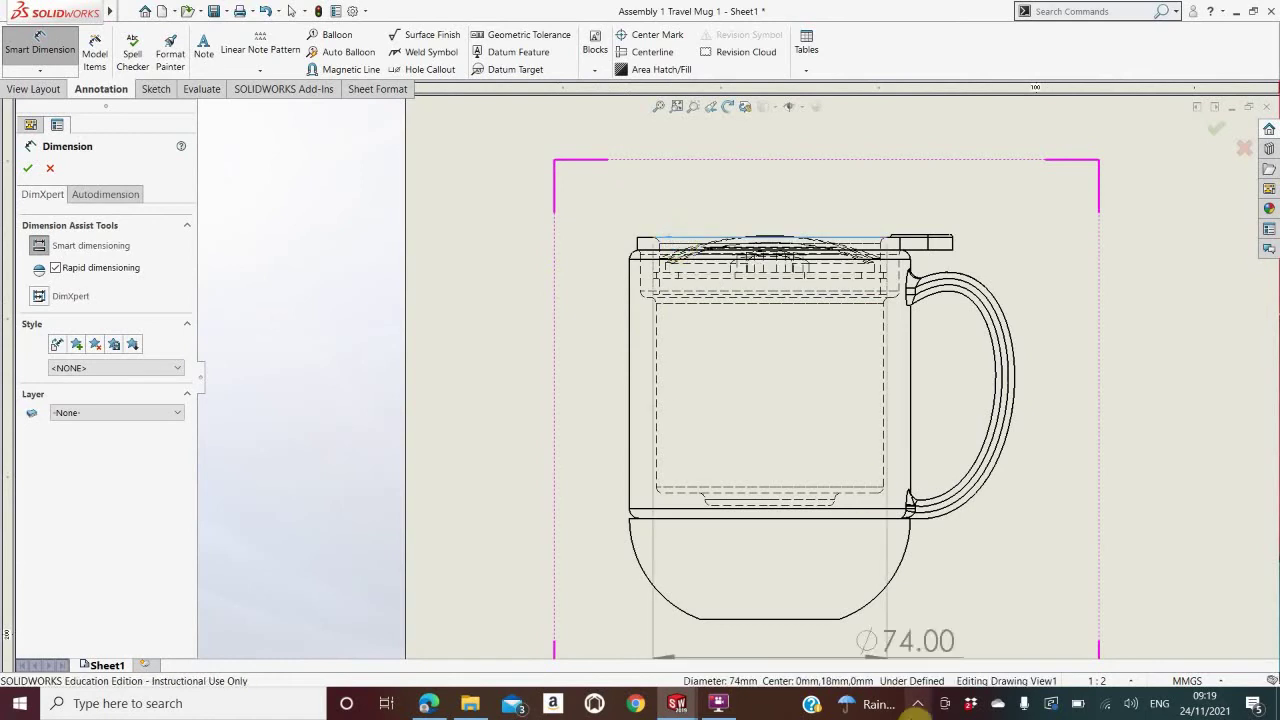
left_click(800, 619)
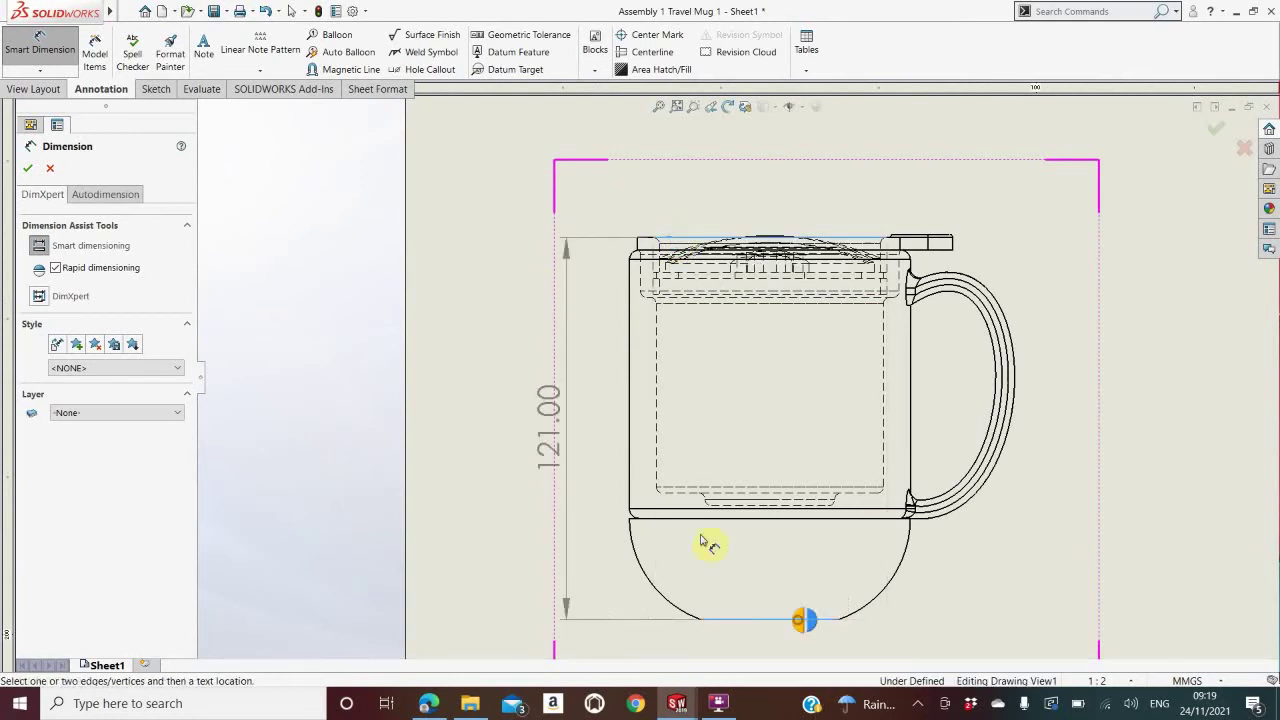
left_click(548, 422)
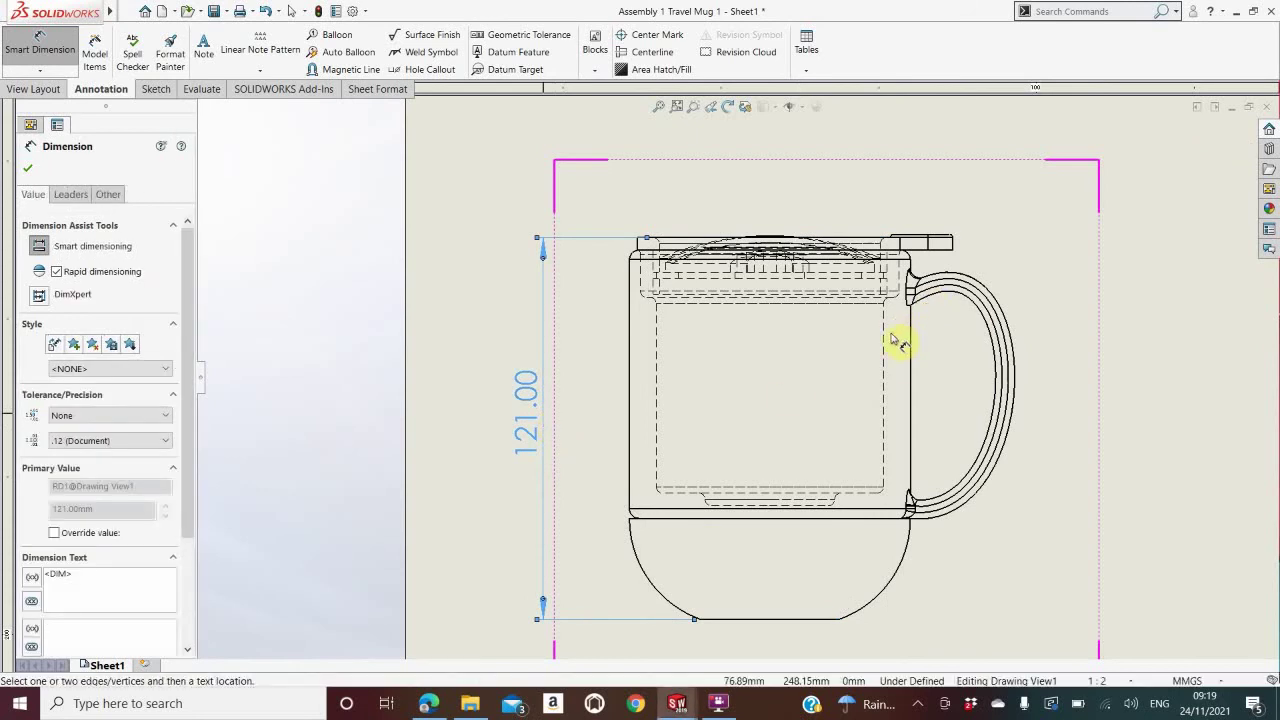
Step: Dimension the height of the mug's rounded base section to the right of the front view
left_click(852, 519)
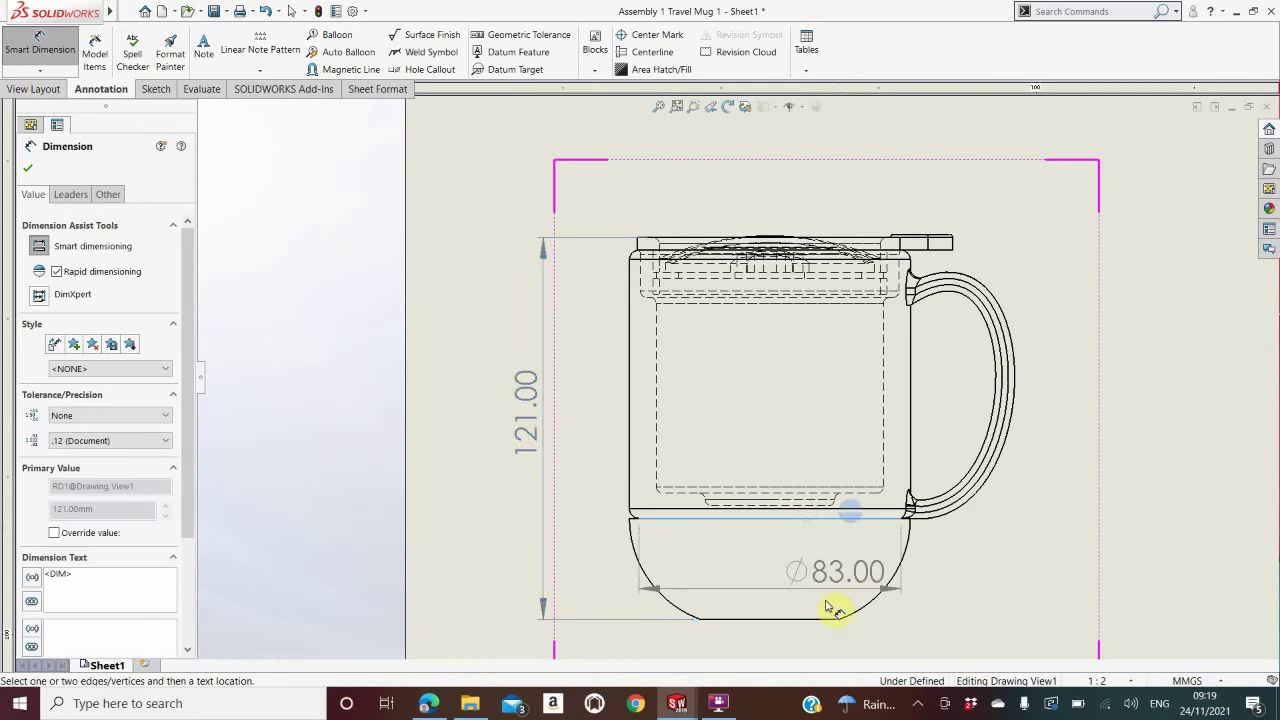
left_click(820, 621)
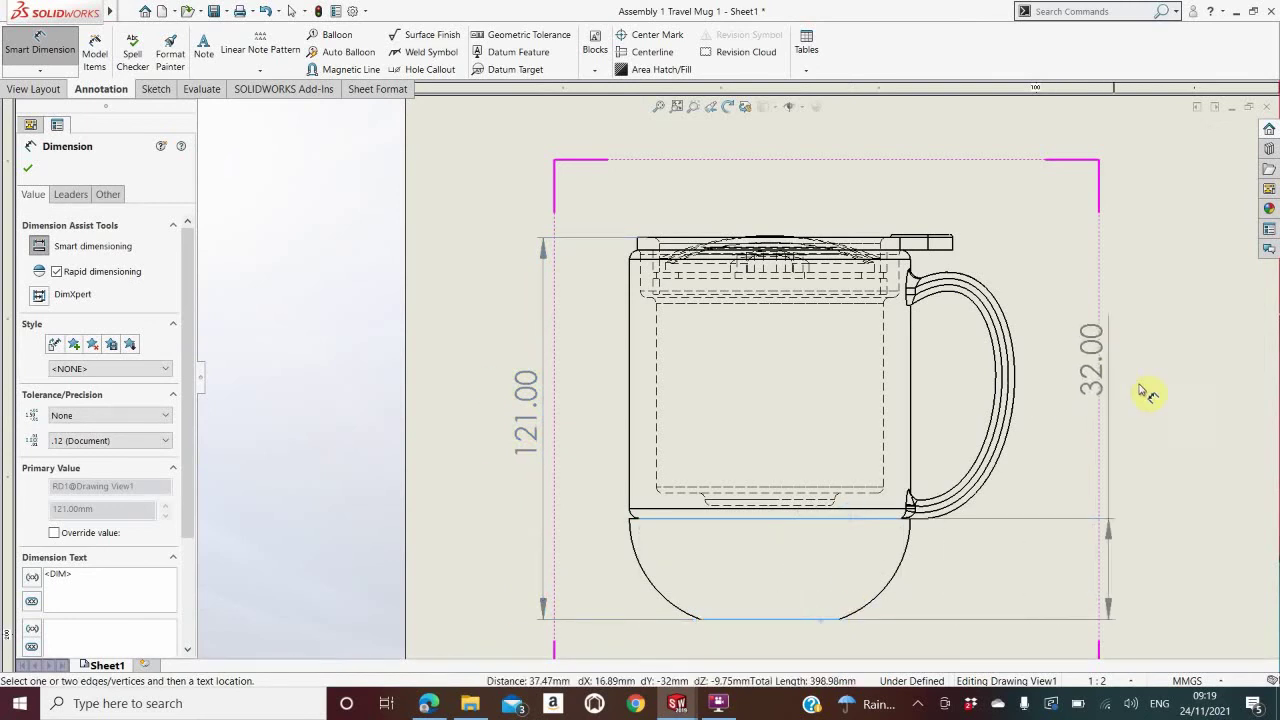
left_click(1172, 566)
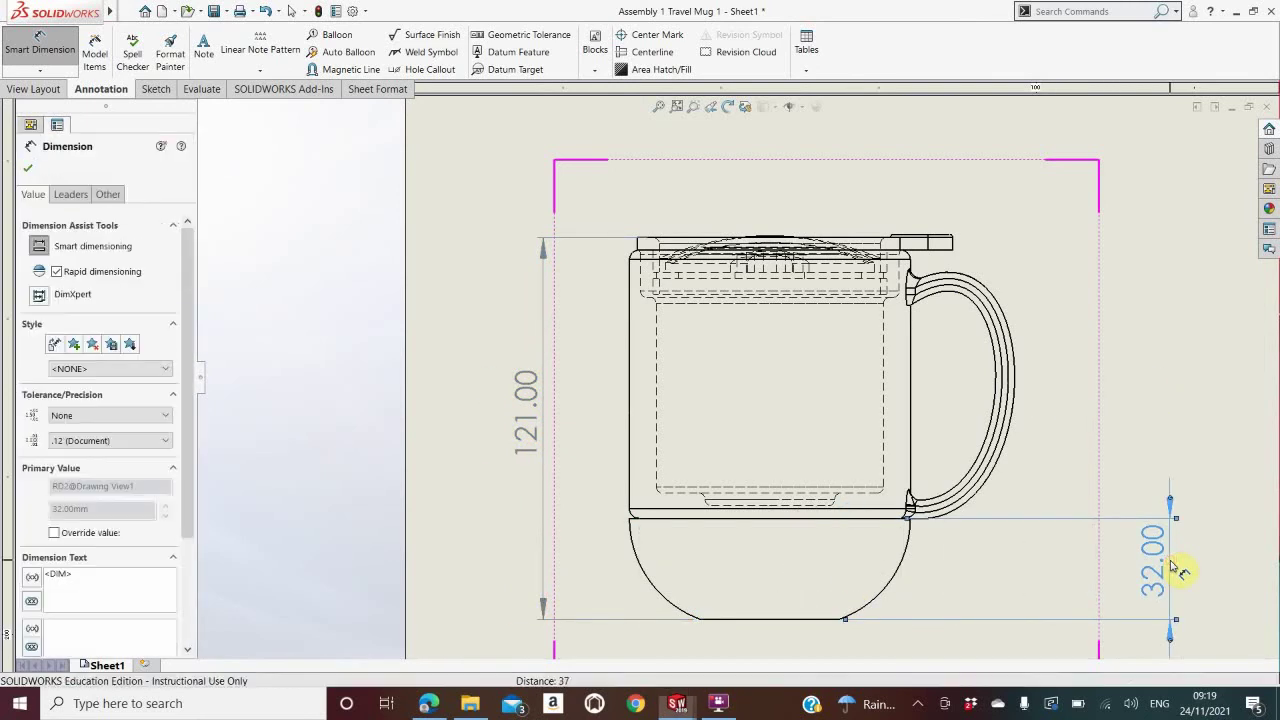
Step: Add a radius dimension to the lower-right arc of the mug's base in the side view
key("f")
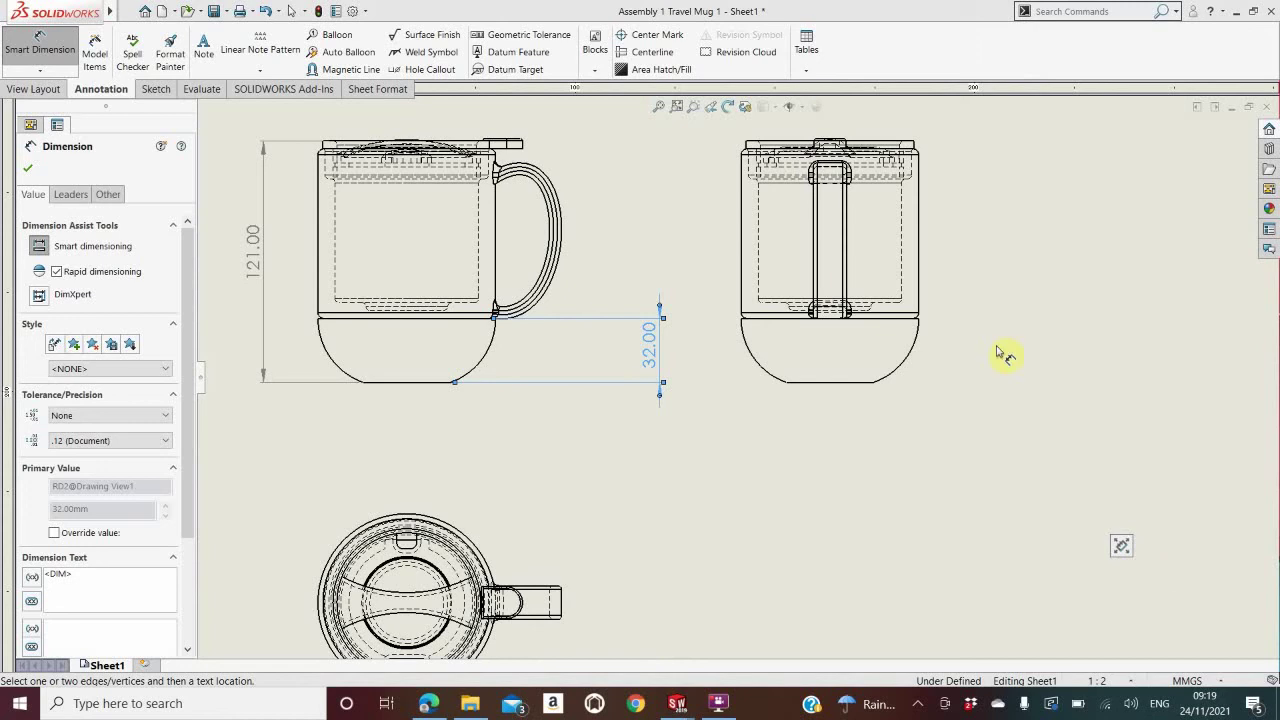
left_click(900, 347)
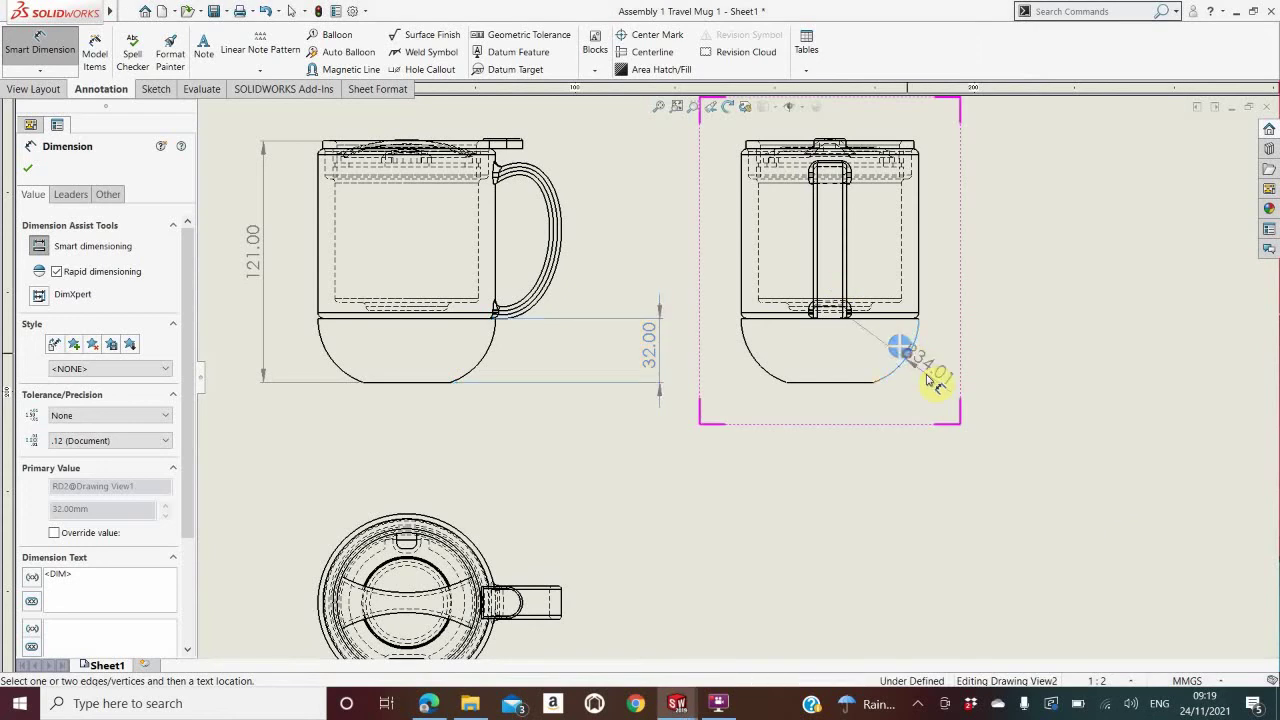
left_click(959, 416)
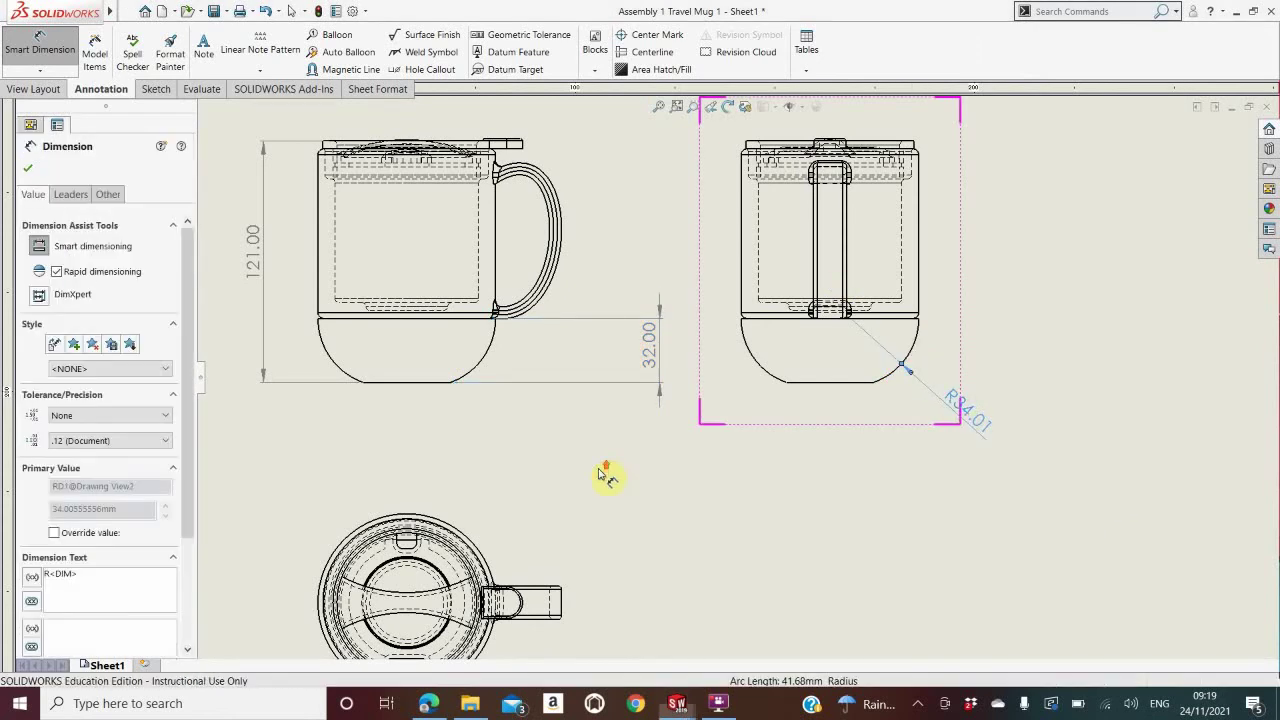
Step: Dimension the diameter of the hidden circle just inside the lid's central ring in the plan view and finish dimensioning
scroll(480, 534, "up", 2)
scroll(800, 405, "down", 3)
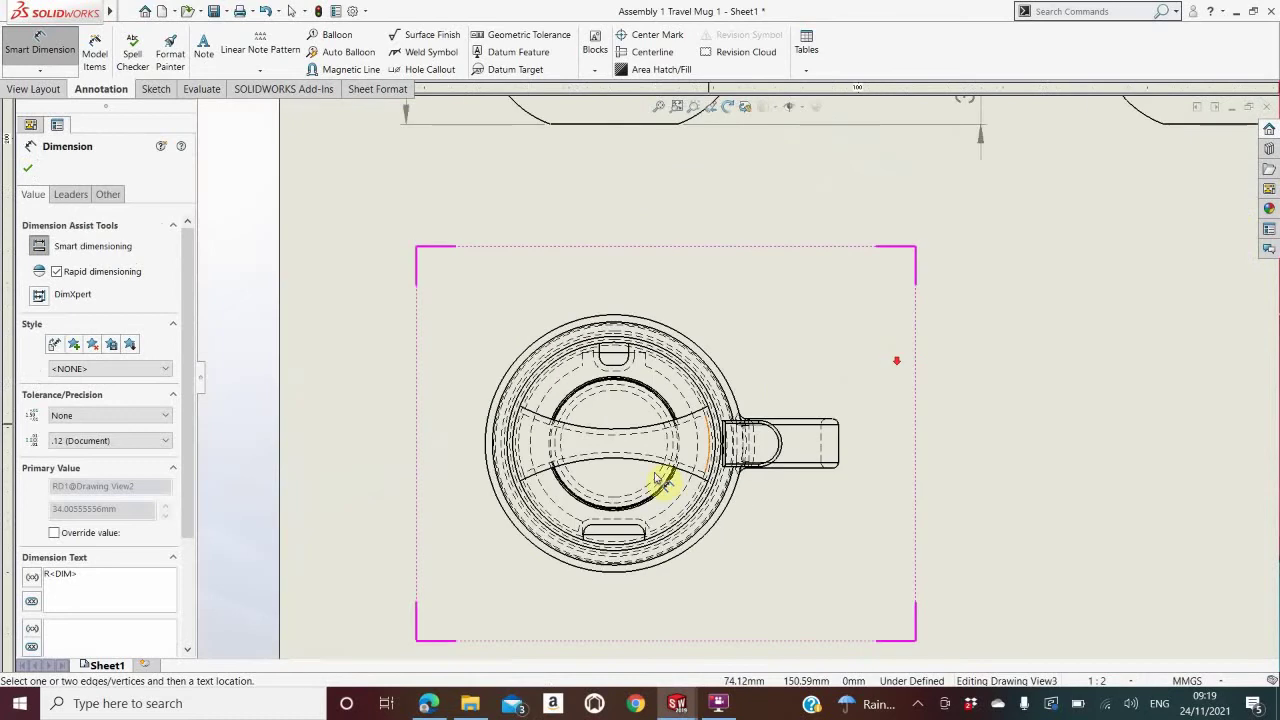
left_click(636, 398)
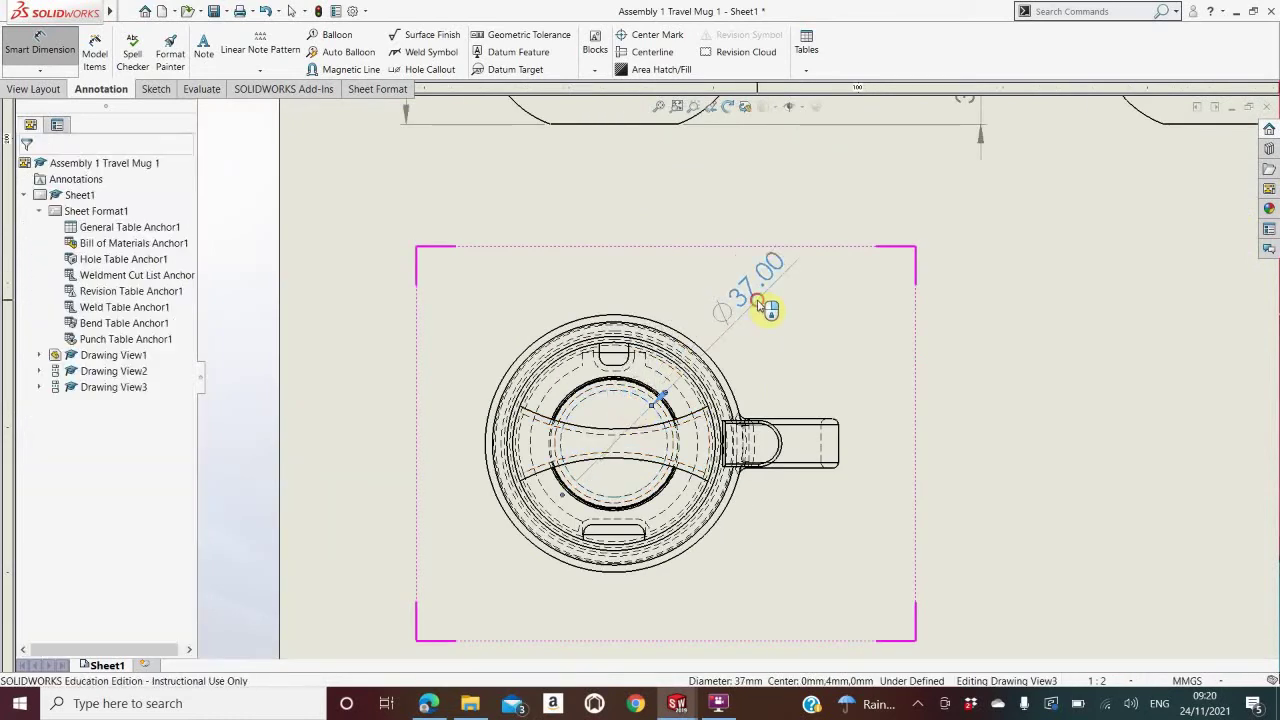
left_click(838, 354)
scroll(835, 352, "up", 5)
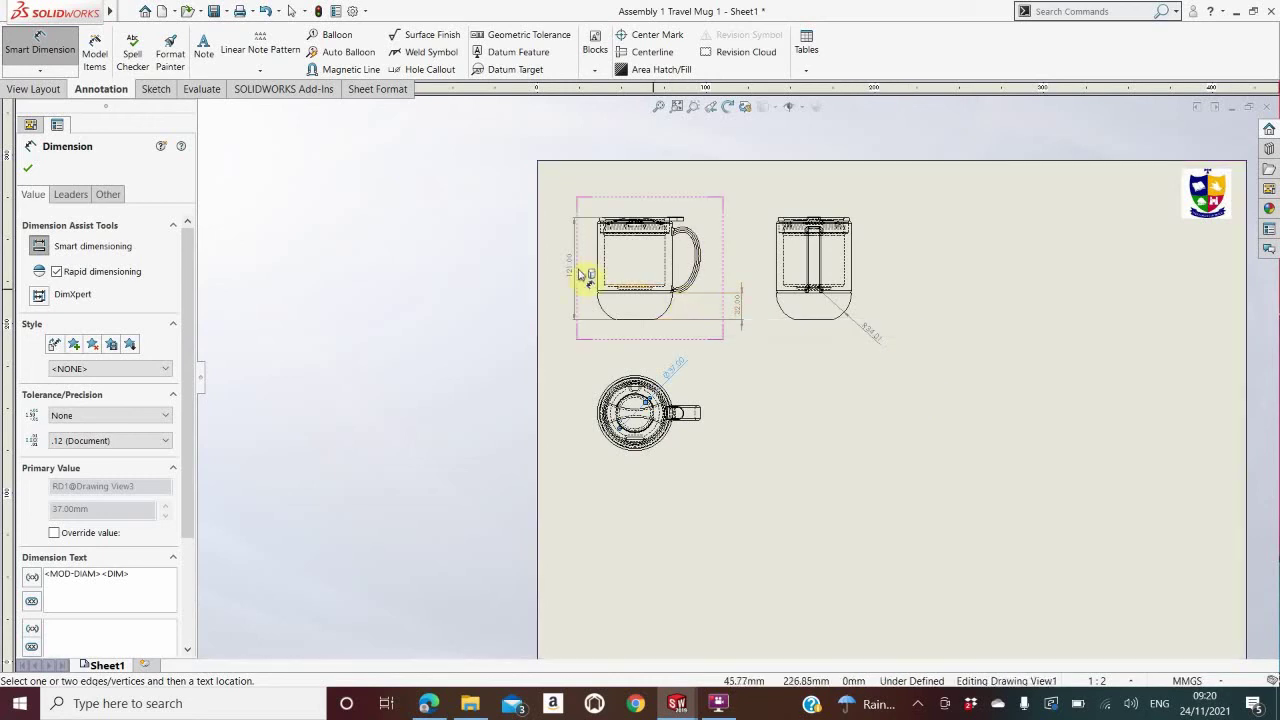
left_click(30, 172)
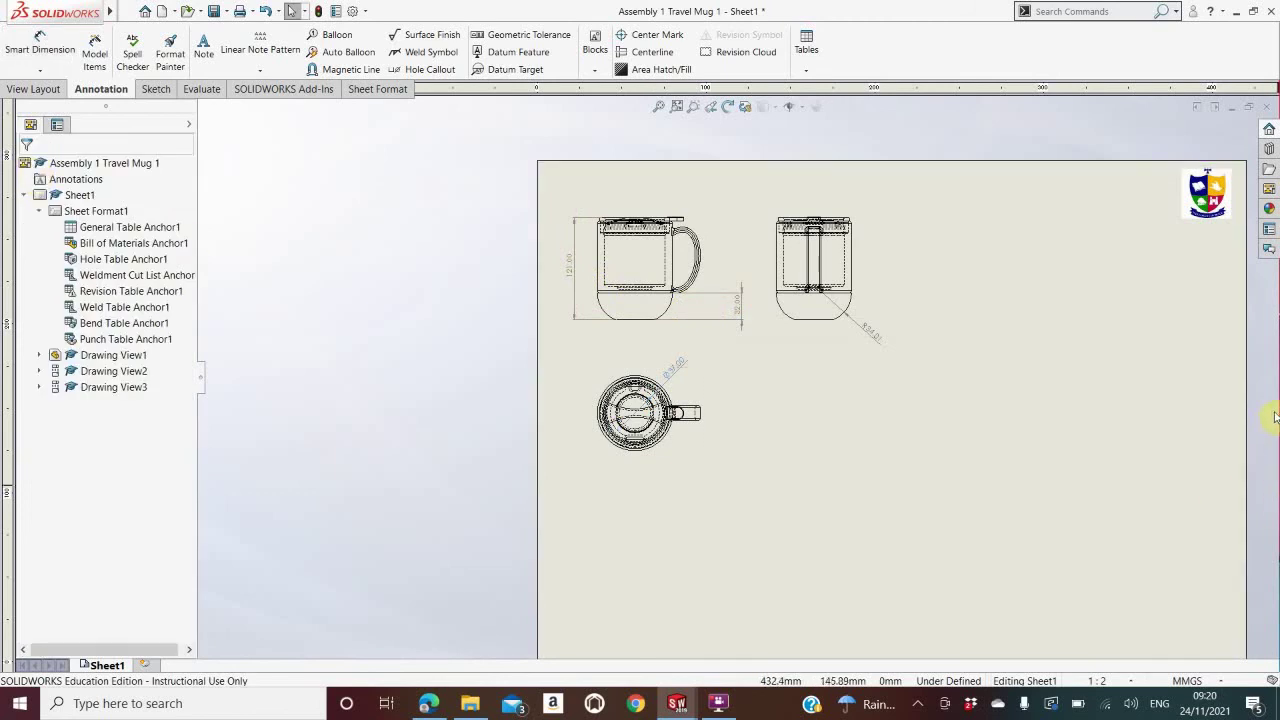
Step: Start a new model view of the travel mug assembly with isometric orientation and shaded-with-edges display style
scroll(1077, 380, "up", 3)
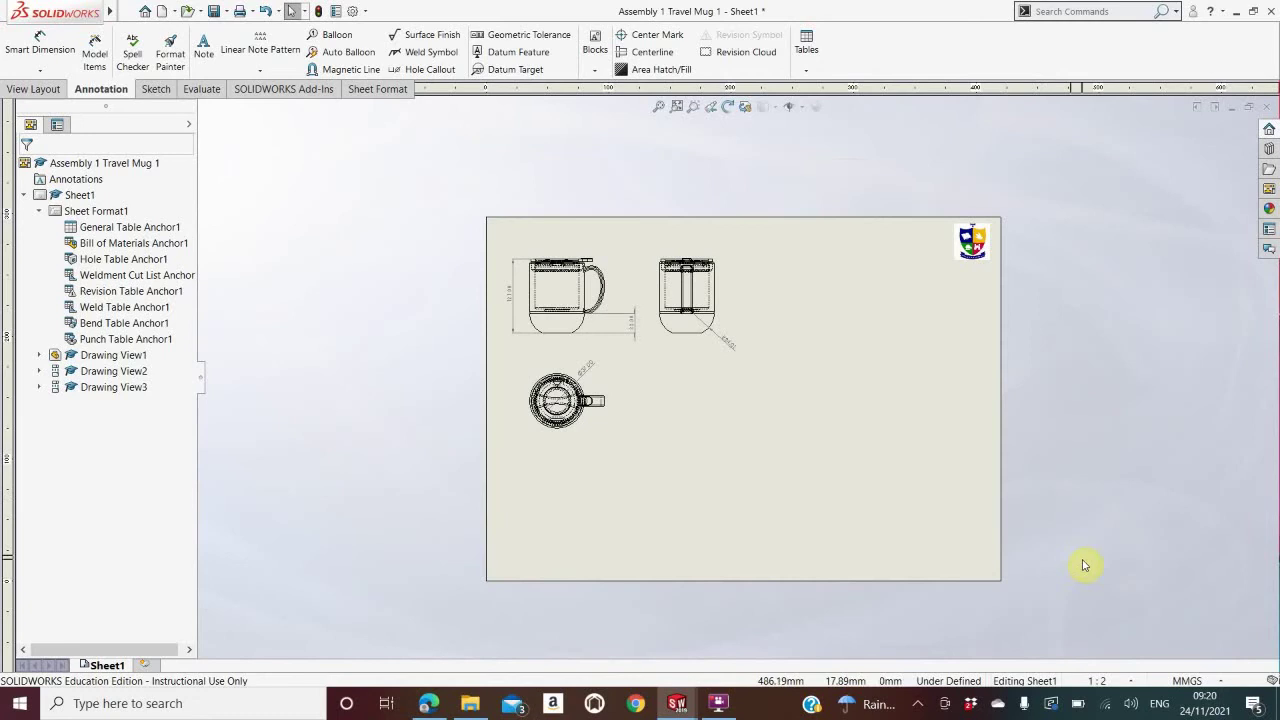
left_click(52, 95)
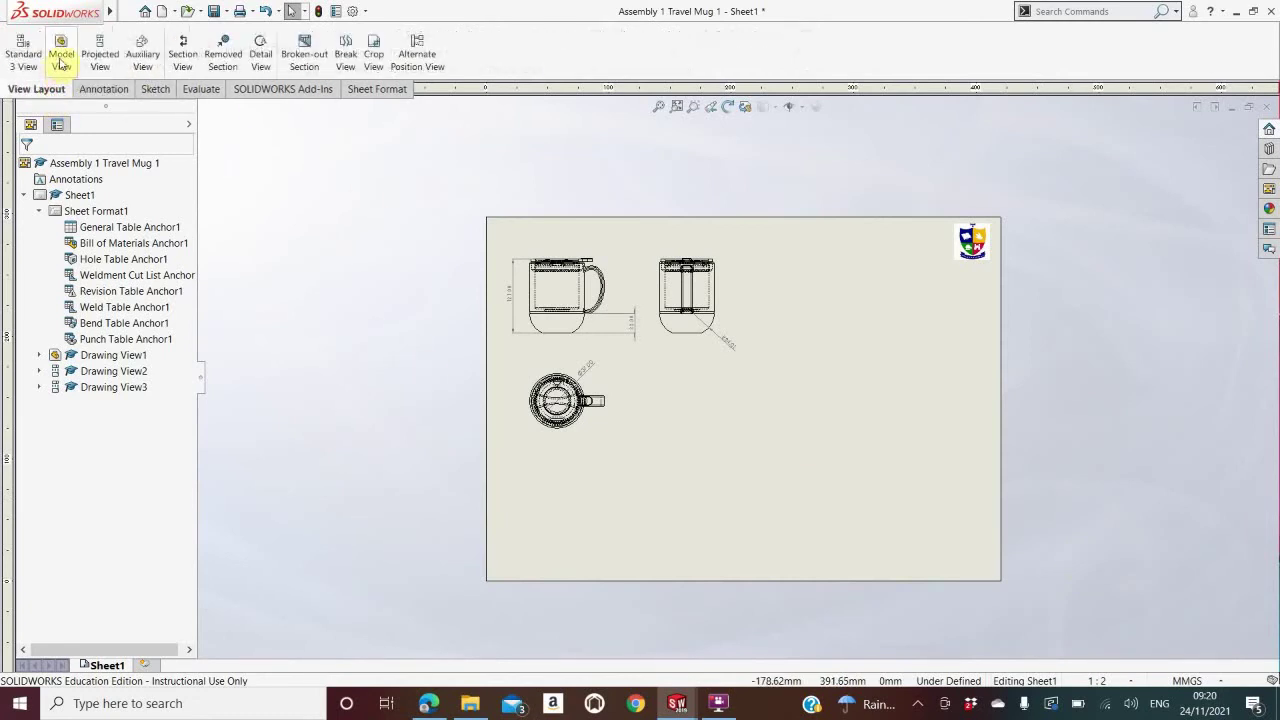
left_click(60, 60)
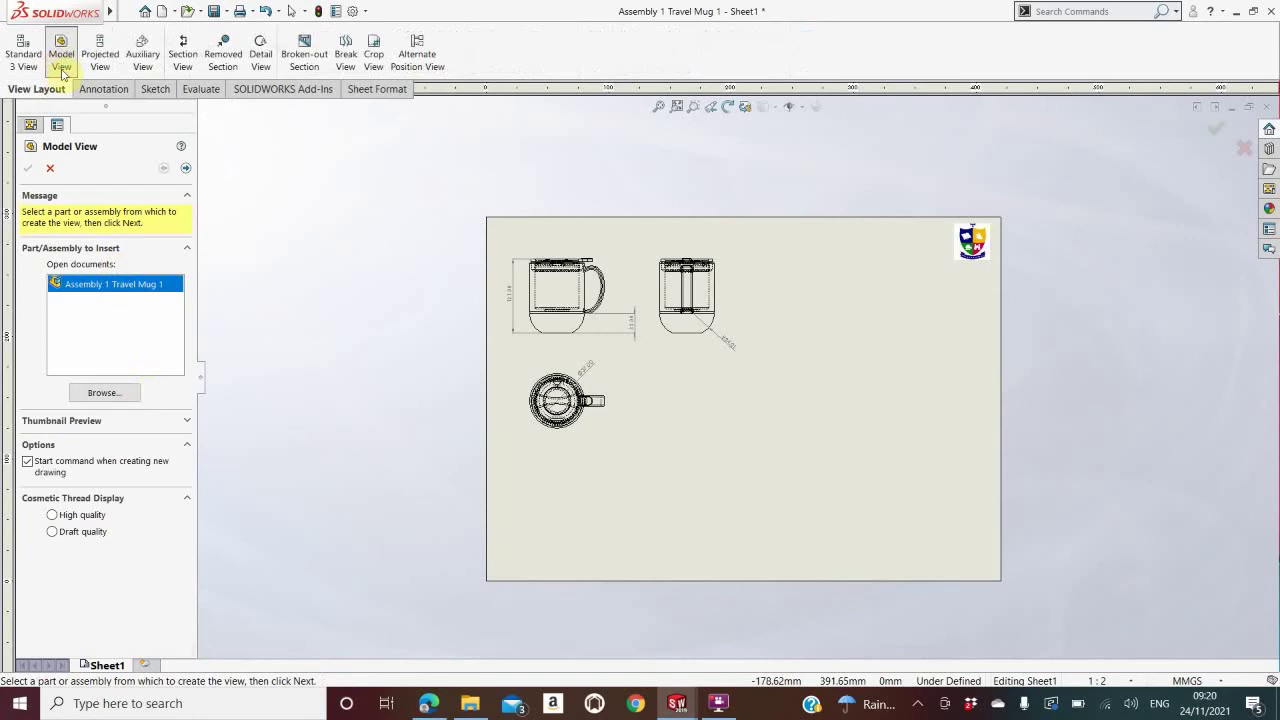
double_click(125, 287)
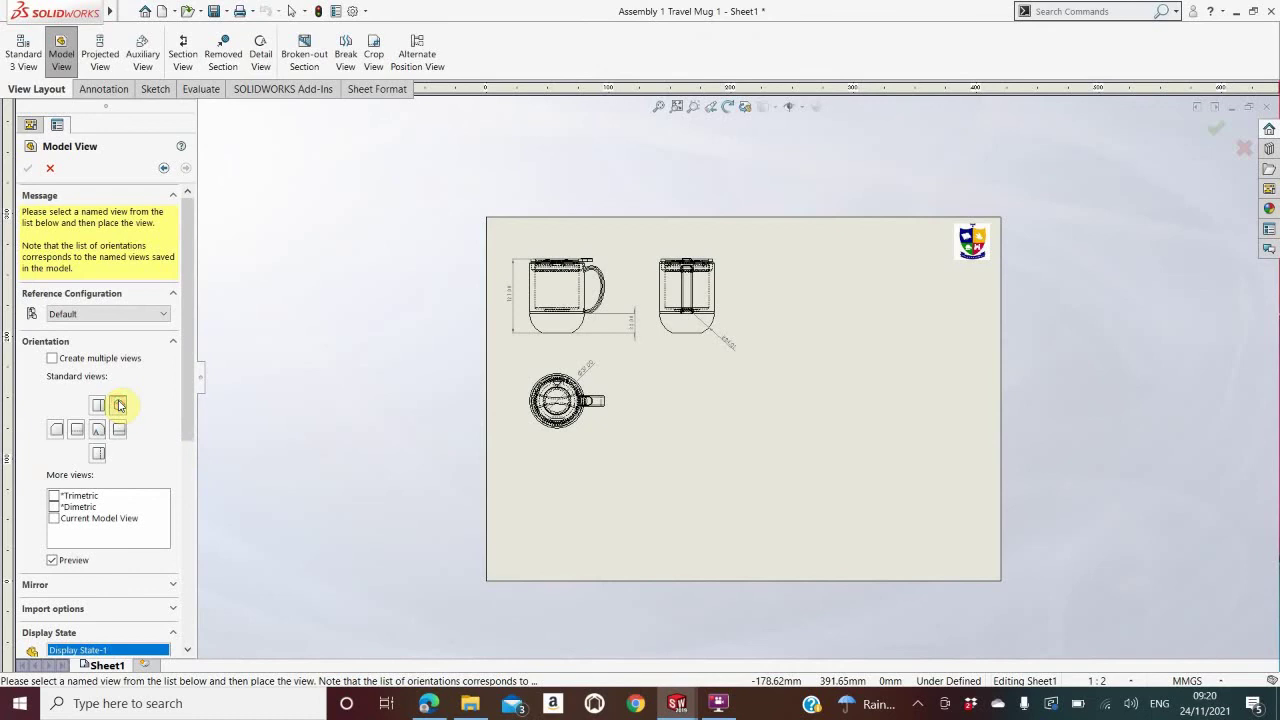
left_click(119, 405)
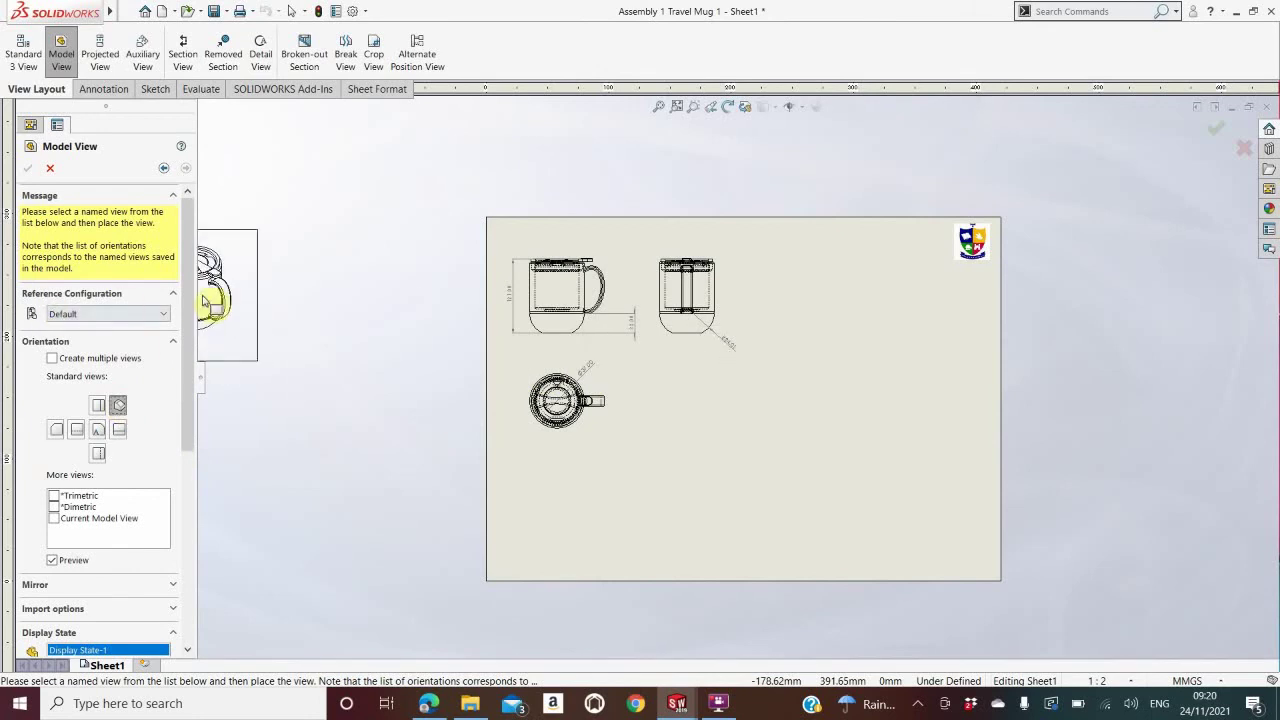
scroll(163, 334, "down", 8)
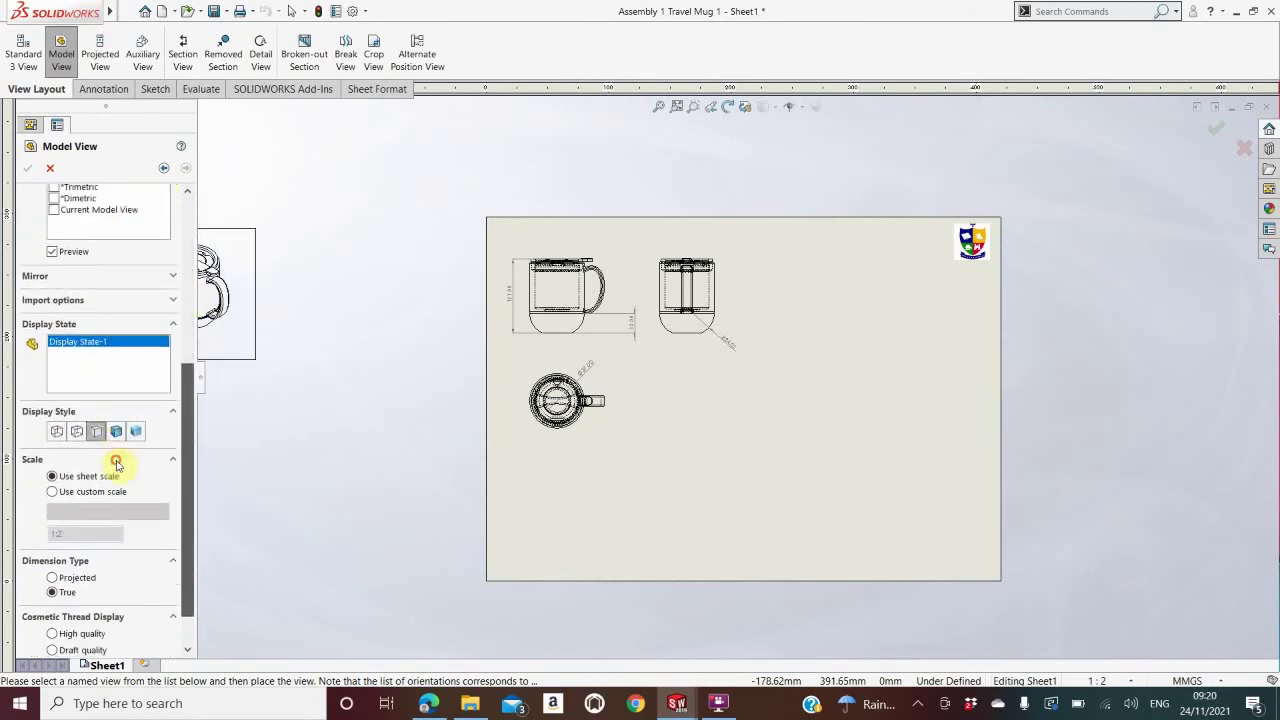
left_click(137, 432)
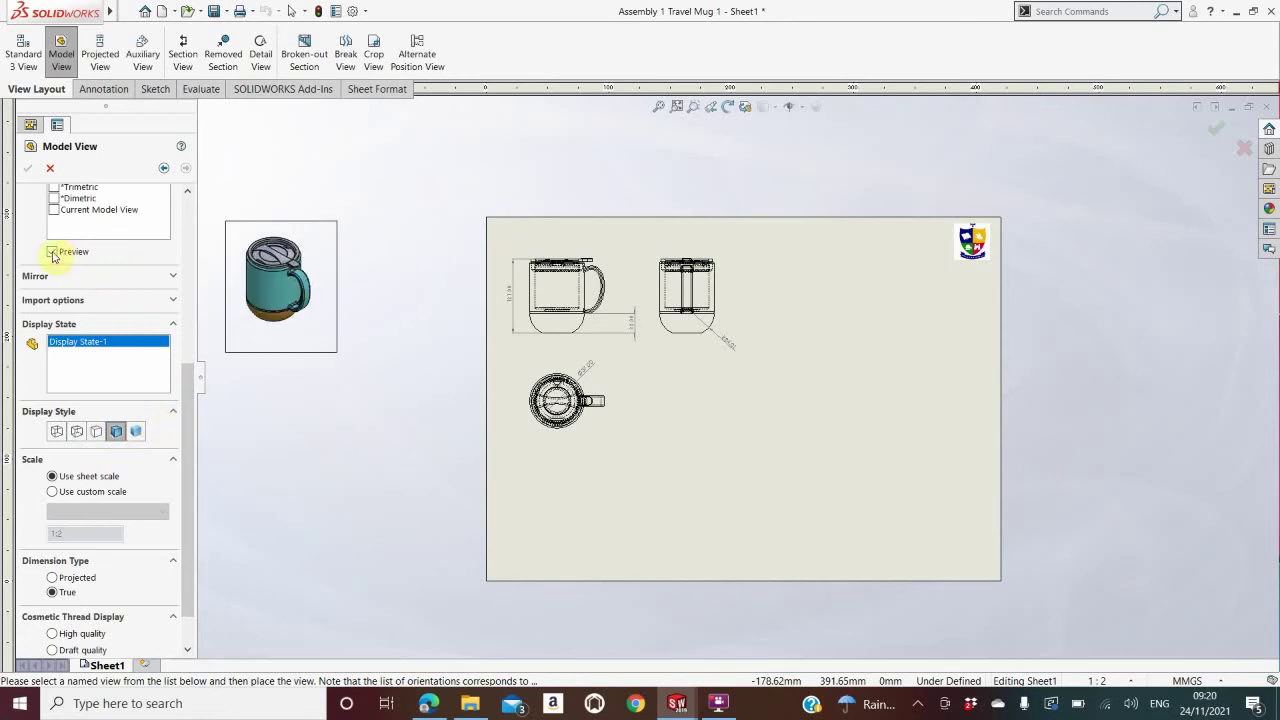
Step: Give the isometric view a custom scale of 1:1 and place it on the right side of the sheet below the crest
scroll(183, 423, "down", 2)
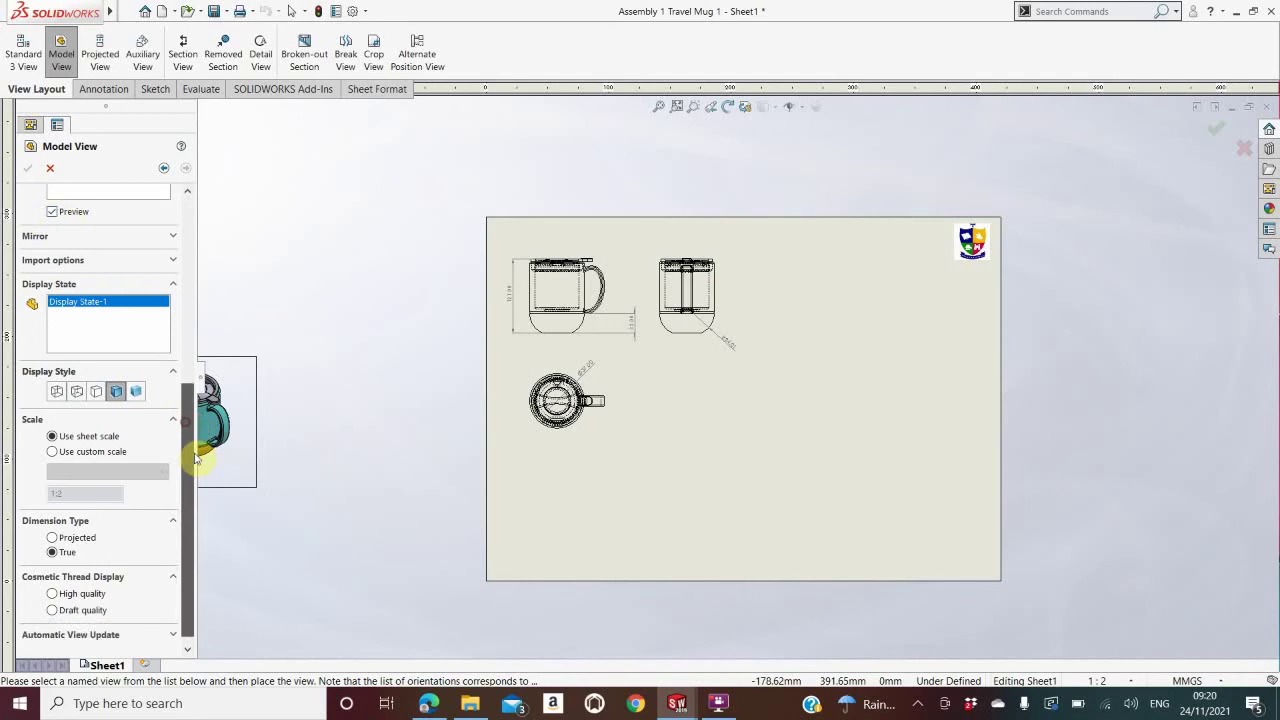
left_click(52, 442)
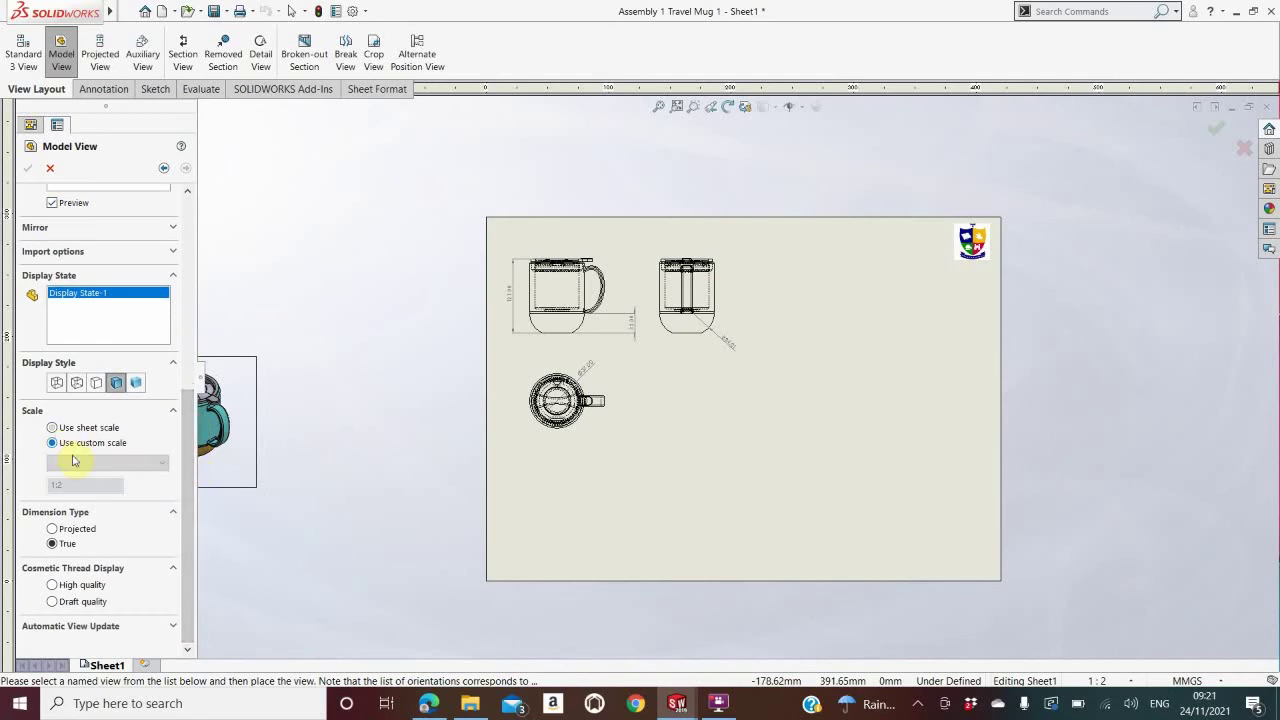
left_click(72, 458)
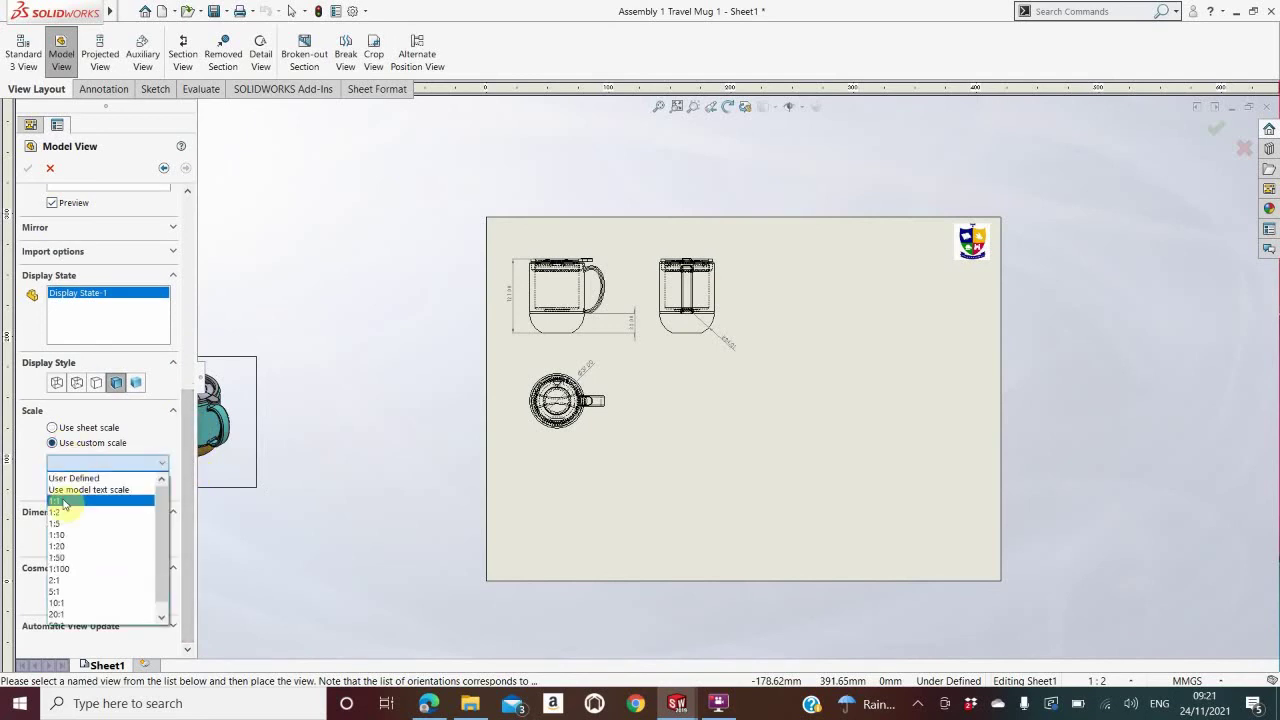
left_click(66, 500)
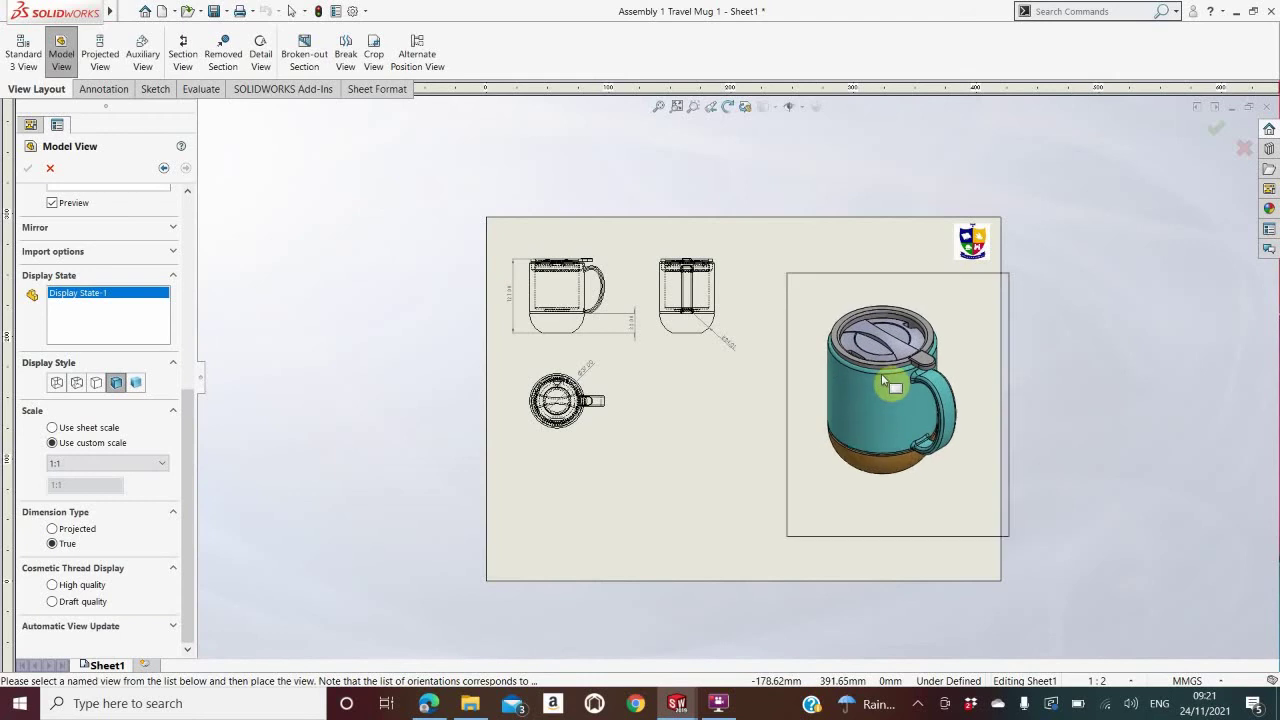
left_click(908, 398)
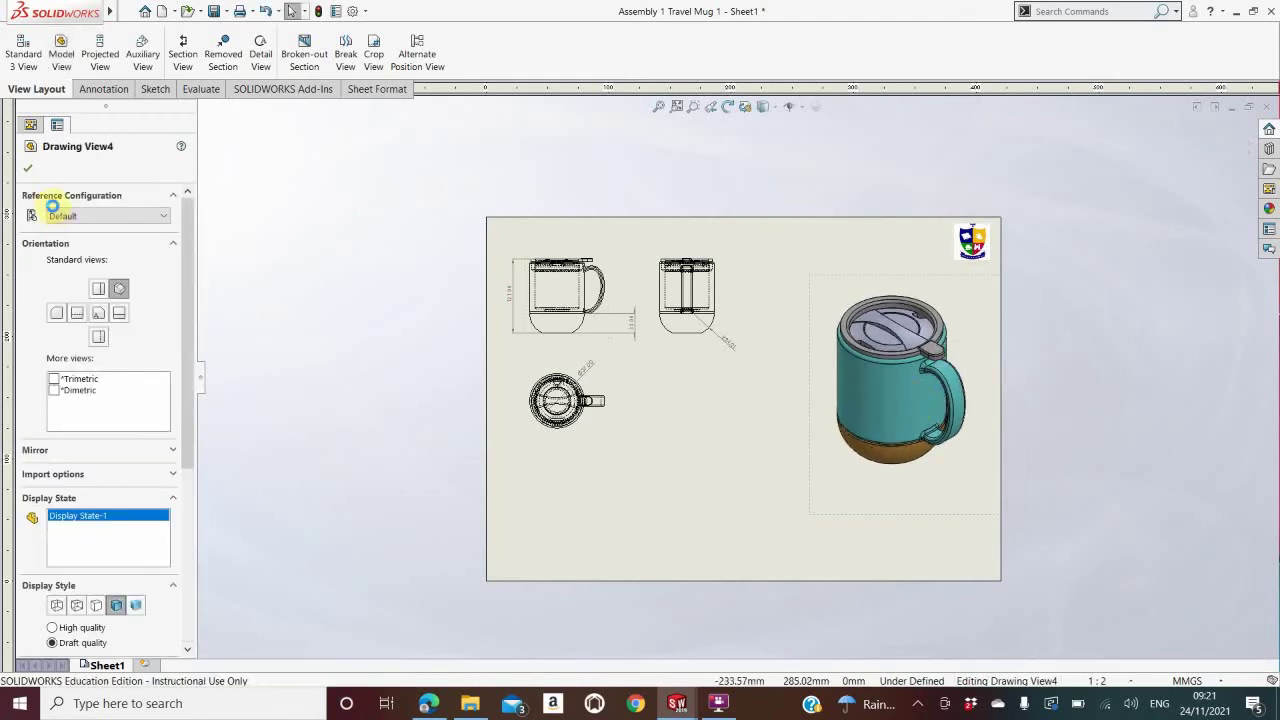
left_click(29, 171)
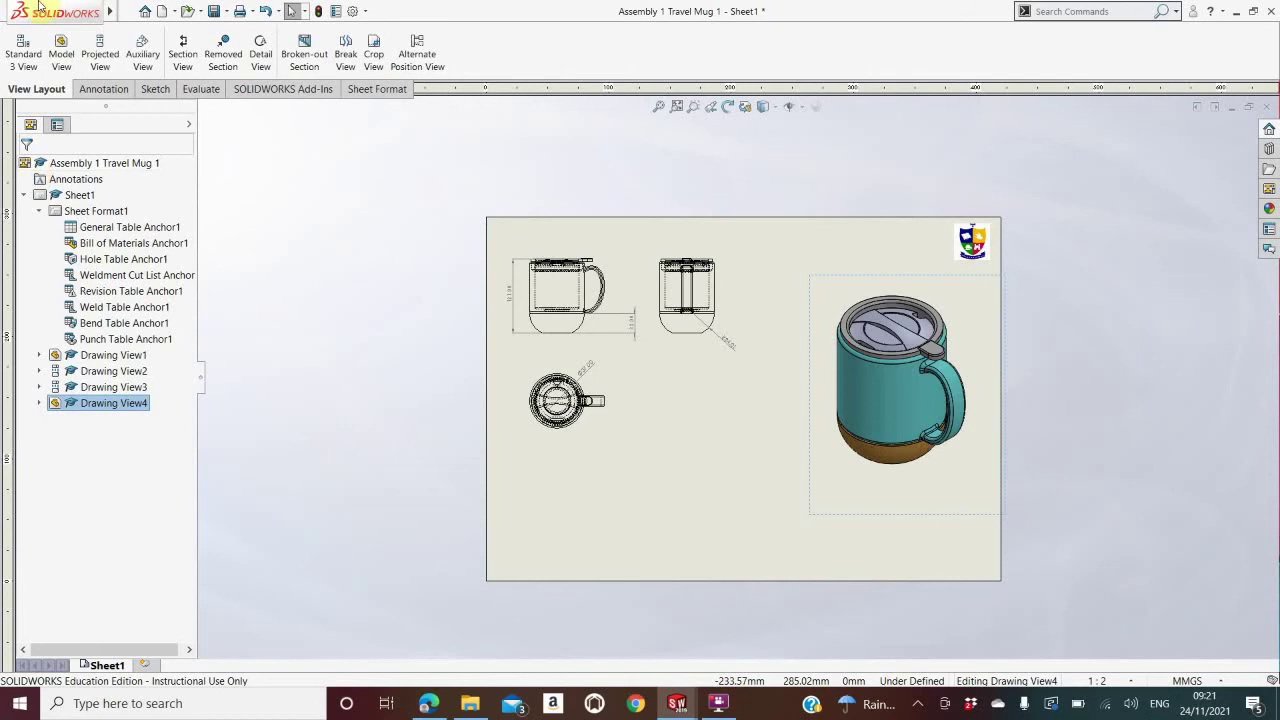
Step: Start another model view of the mug assembly using the Exploded View configuration, shown in its exploded state Exploded View1
left_click(63, 54)
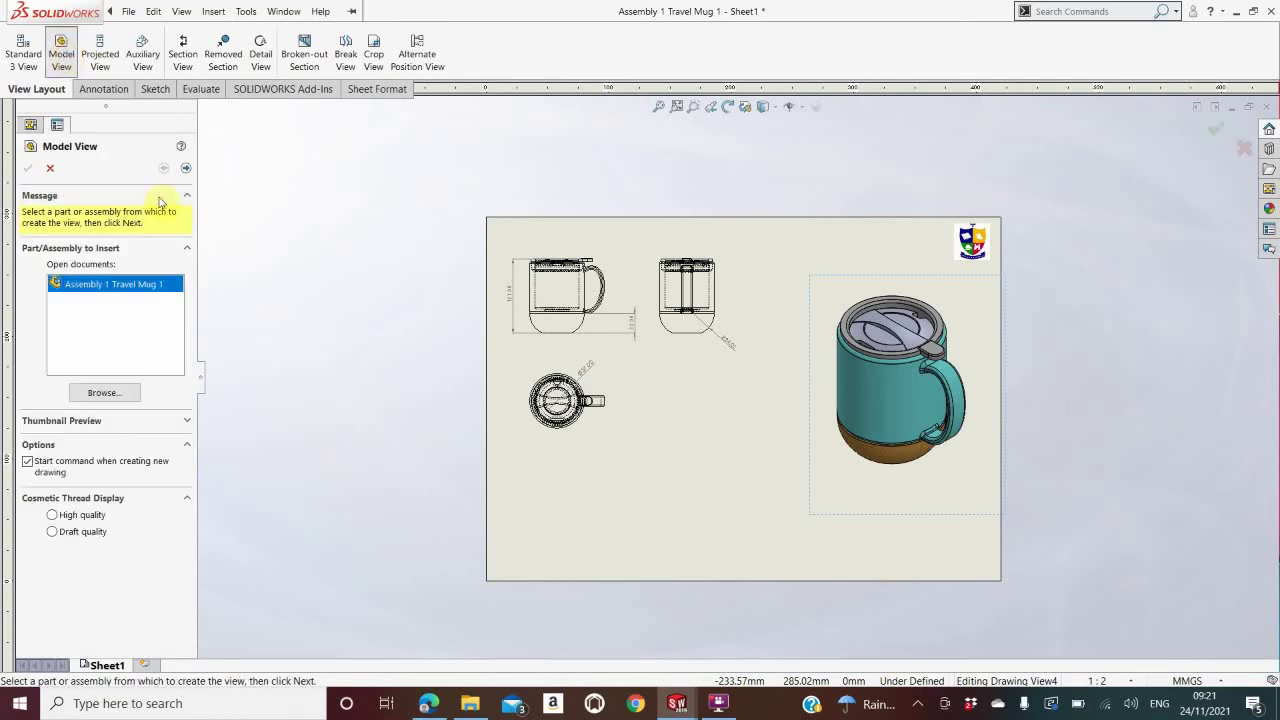
double_click(141, 285)
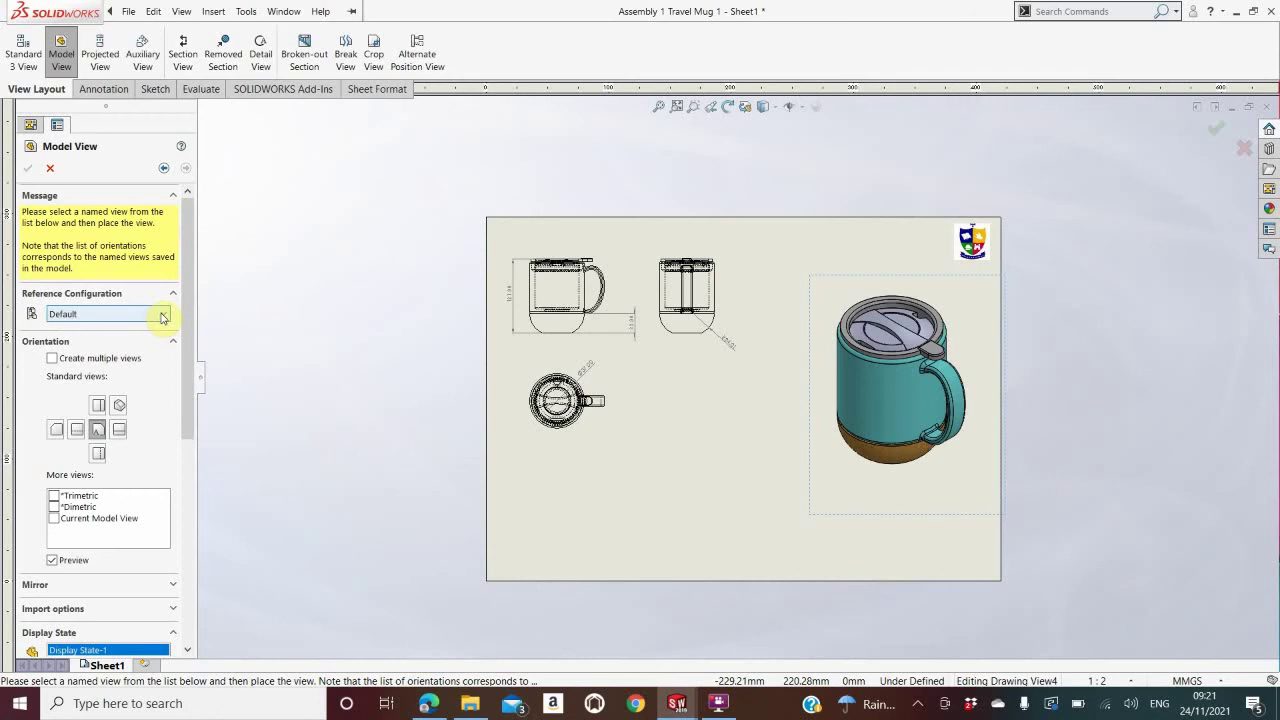
left_click(163, 315)
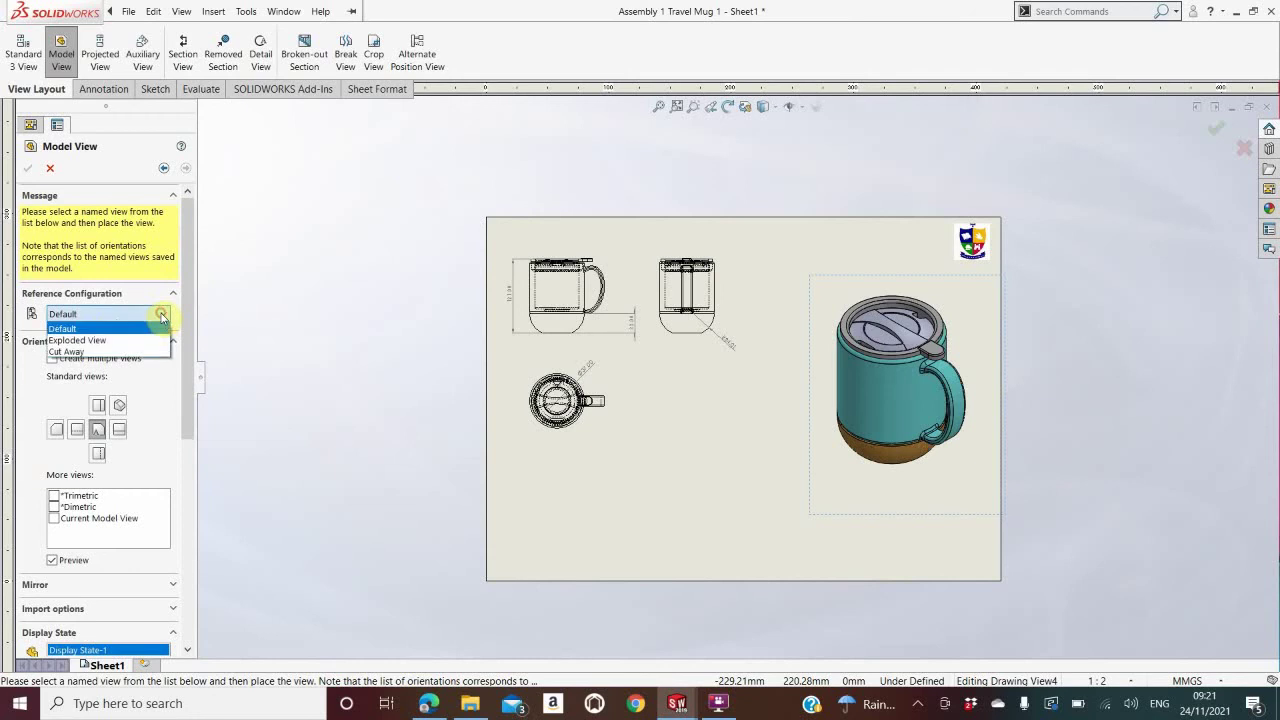
left_click(82, 340)
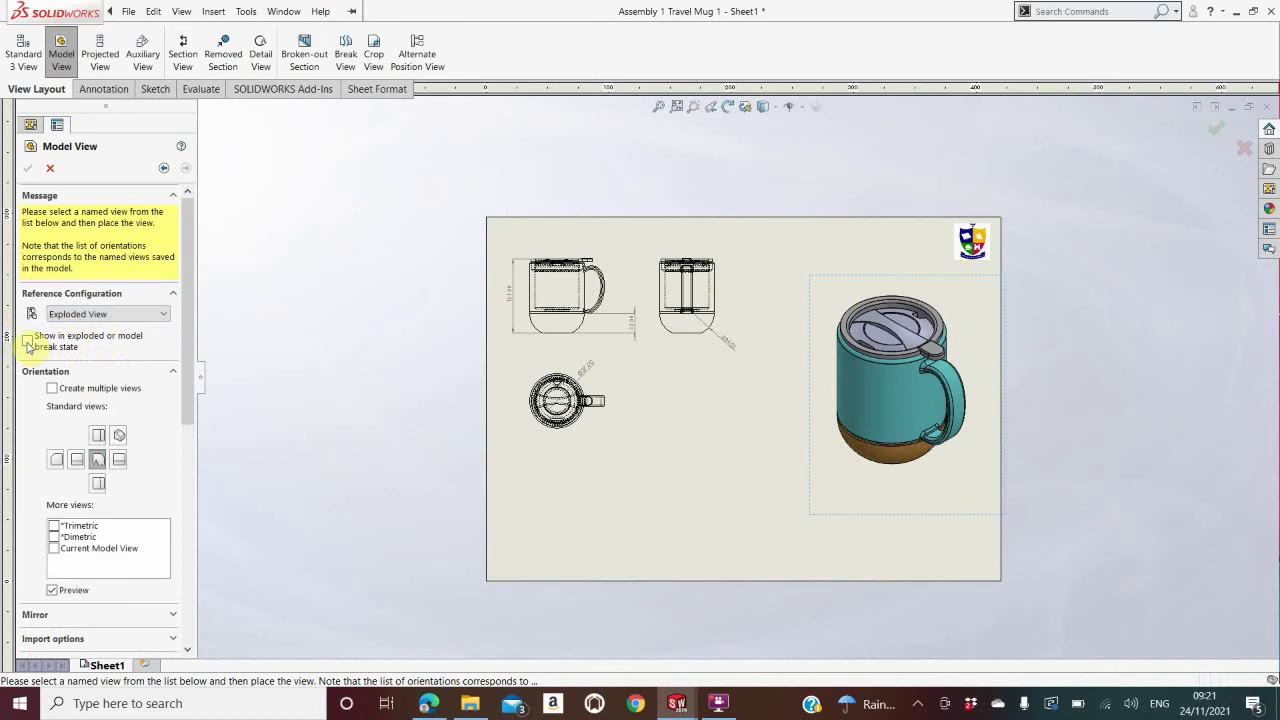
left_click(29, 342)
left_click_drag(182, 318, 181, 351)
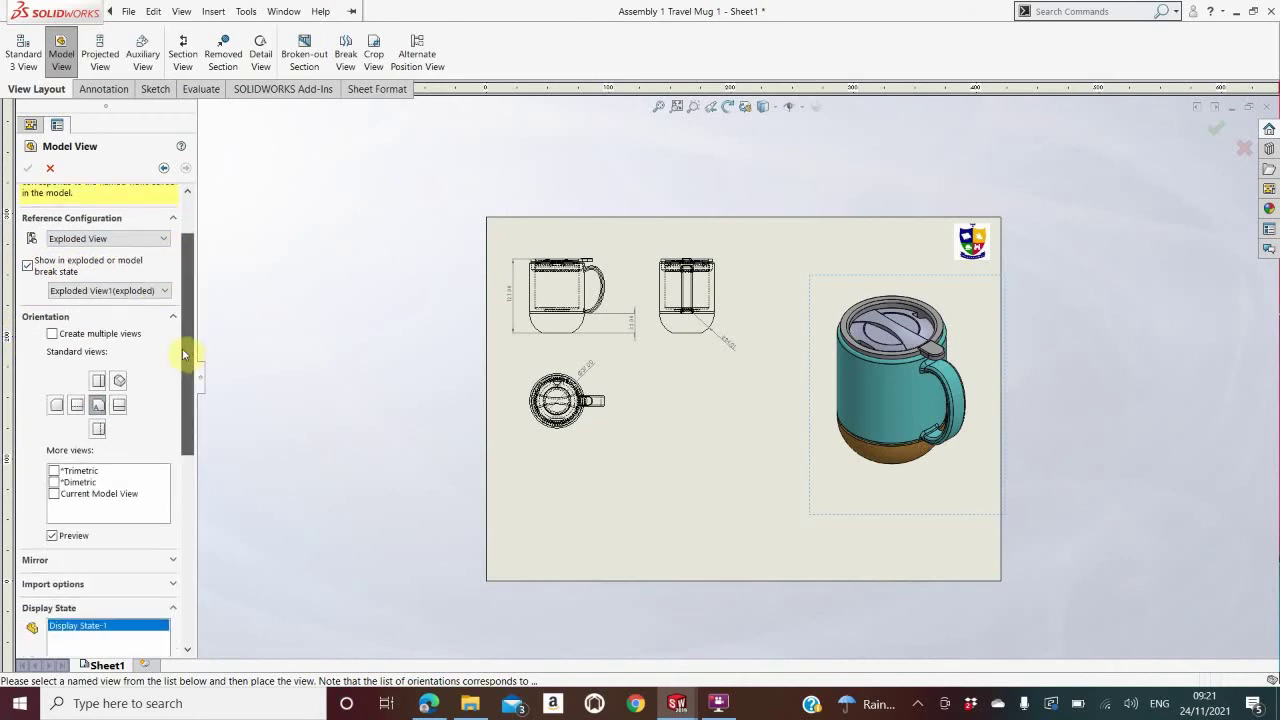
left_click(160, 290)
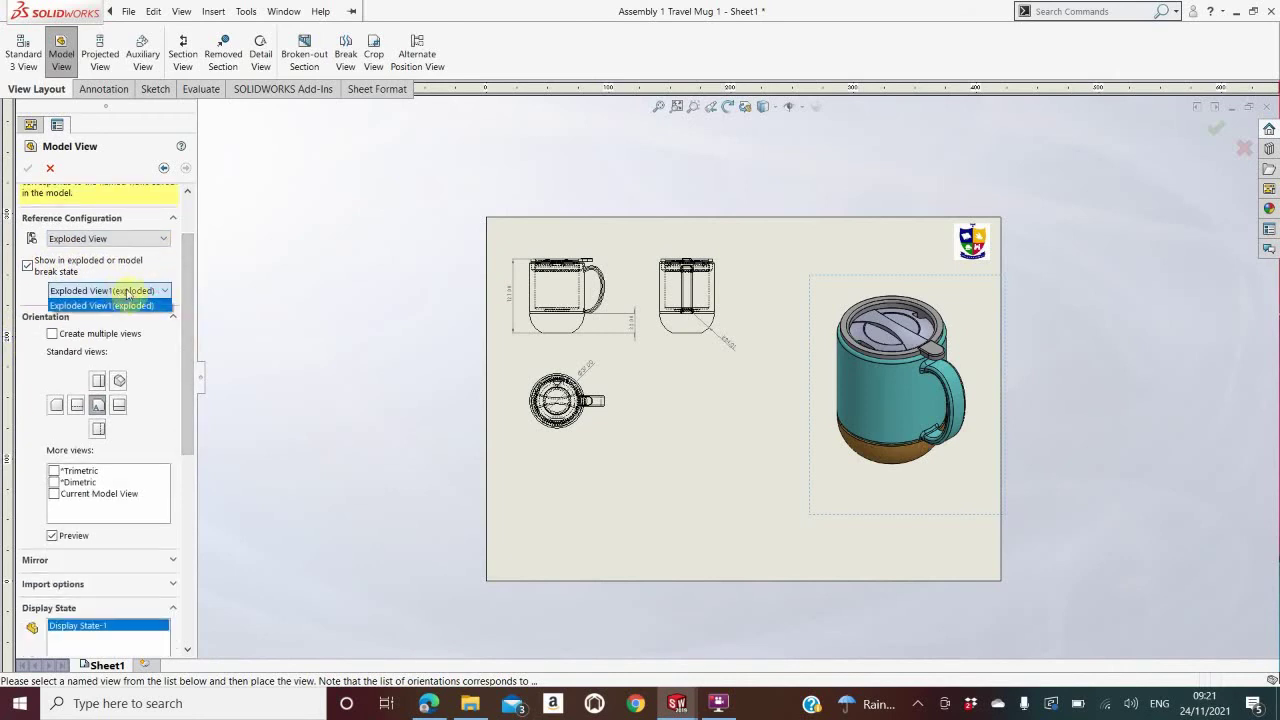
left_click(127, 304)
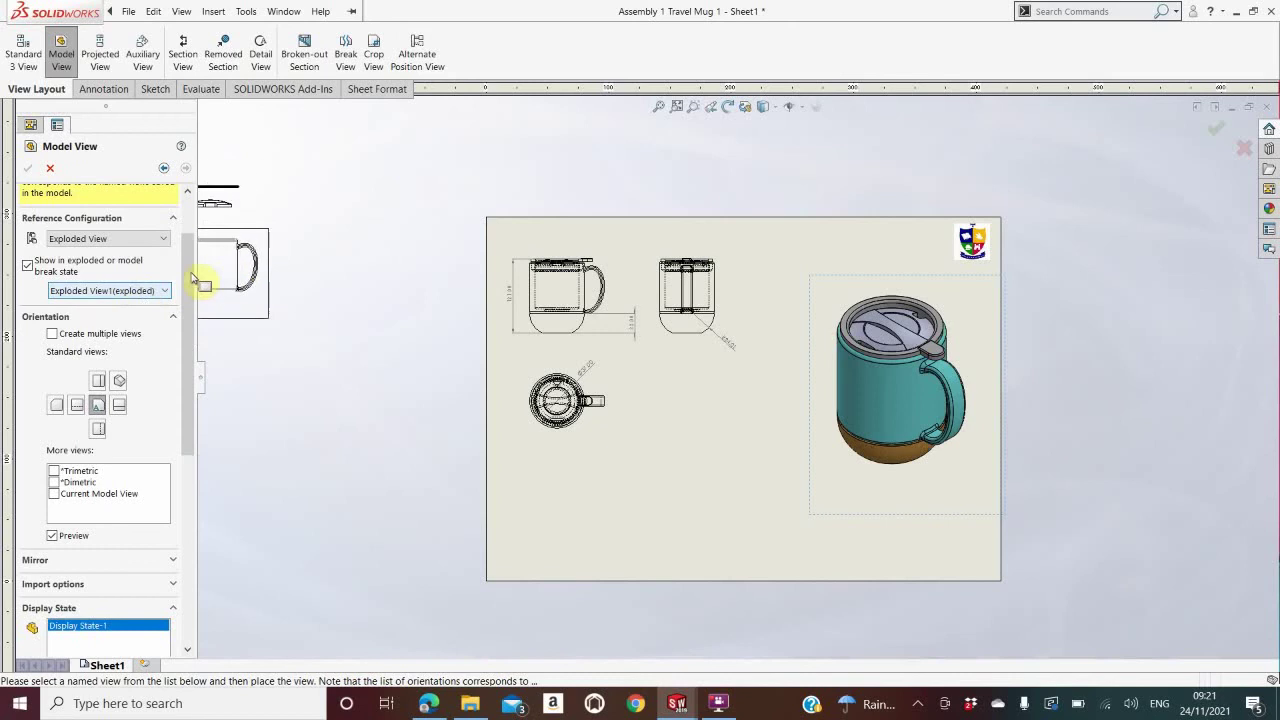
Step: Set the exploded model view to isometric orientation with shaded-with-edges display
left_click(119, 383)
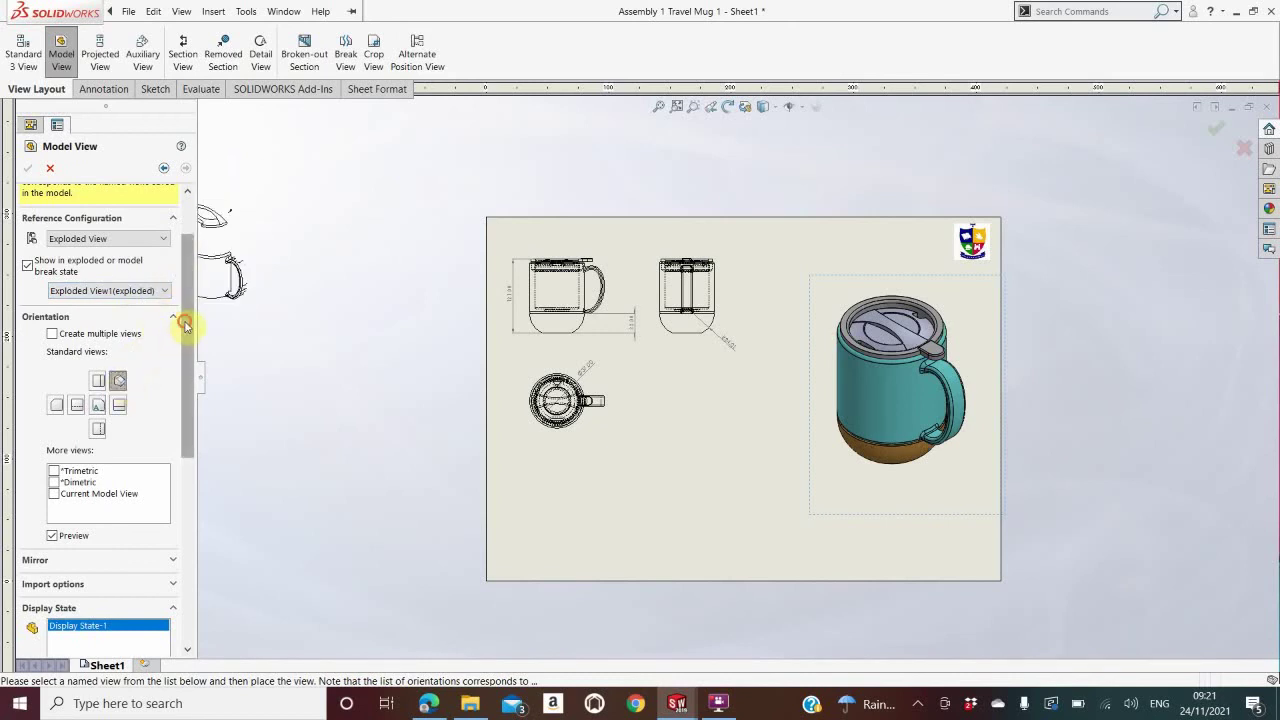
left_click_drag(186, 320, 166, 477)
left_click(116, 457)
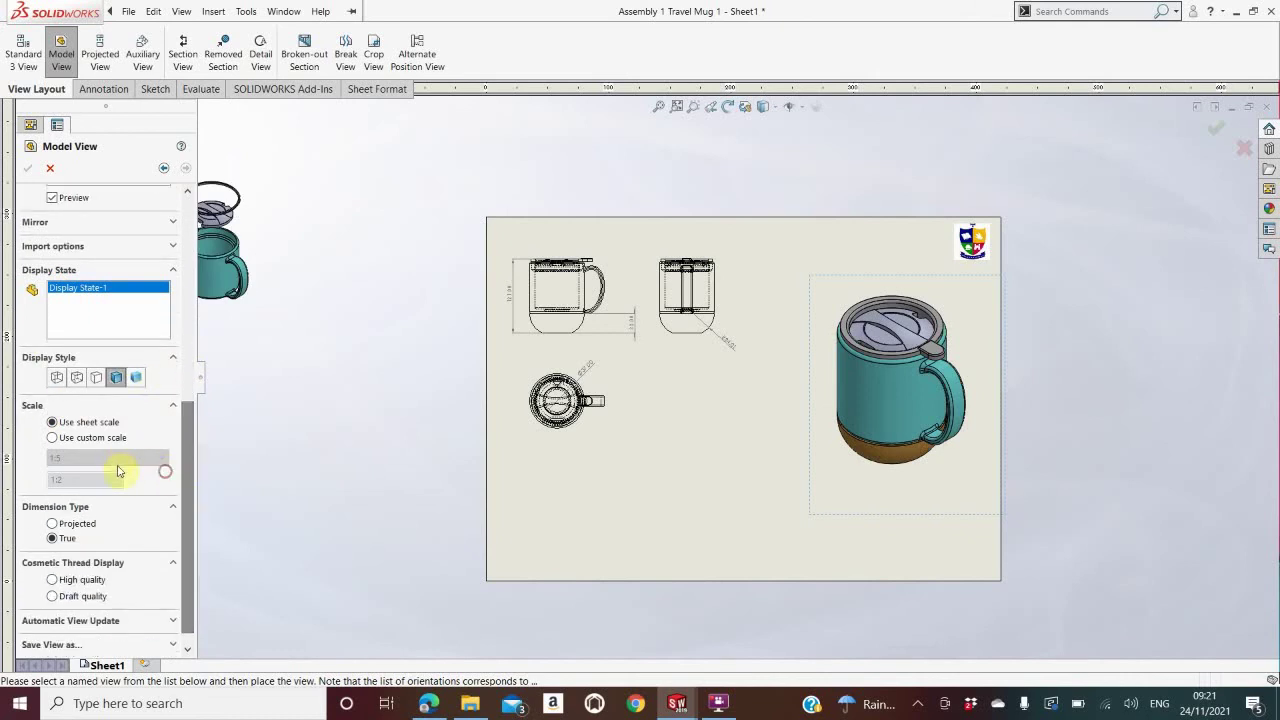
Step: Give the exploded view a custom scale of 1:2 and place it on the lower sheet between the plan view and the large isometric view
left_click(52, 438)
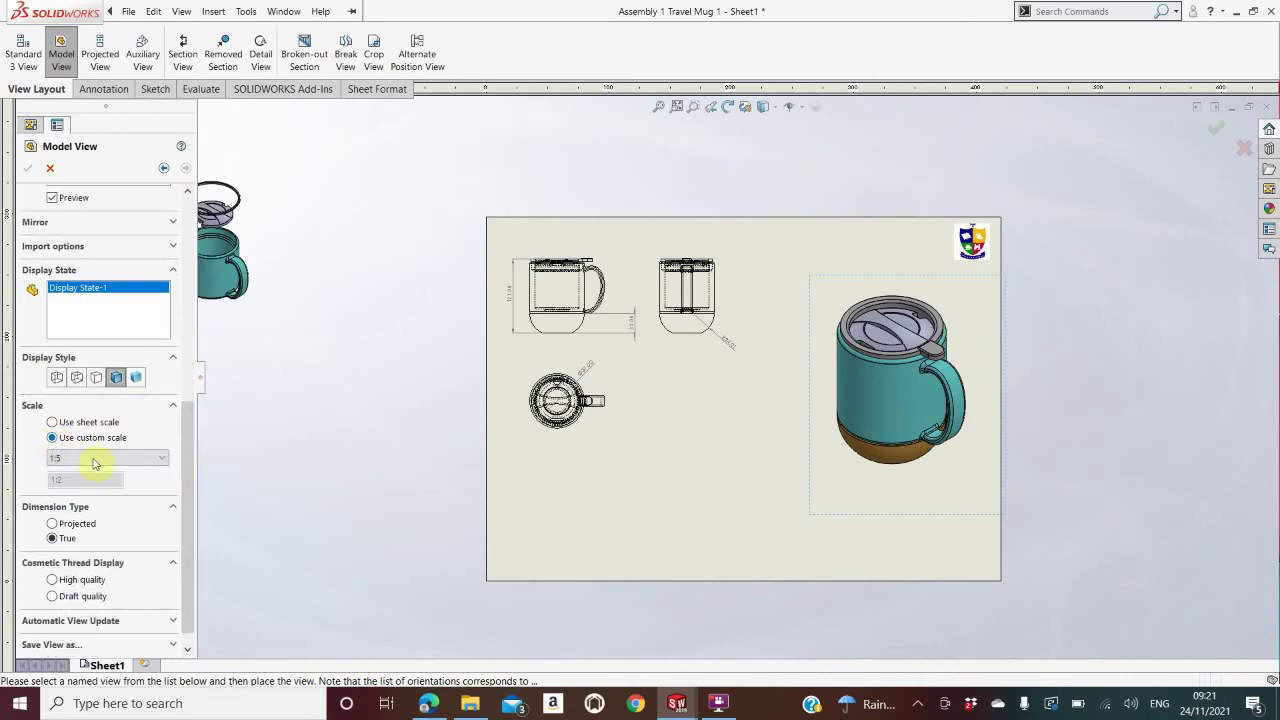
left_click(93, 458)
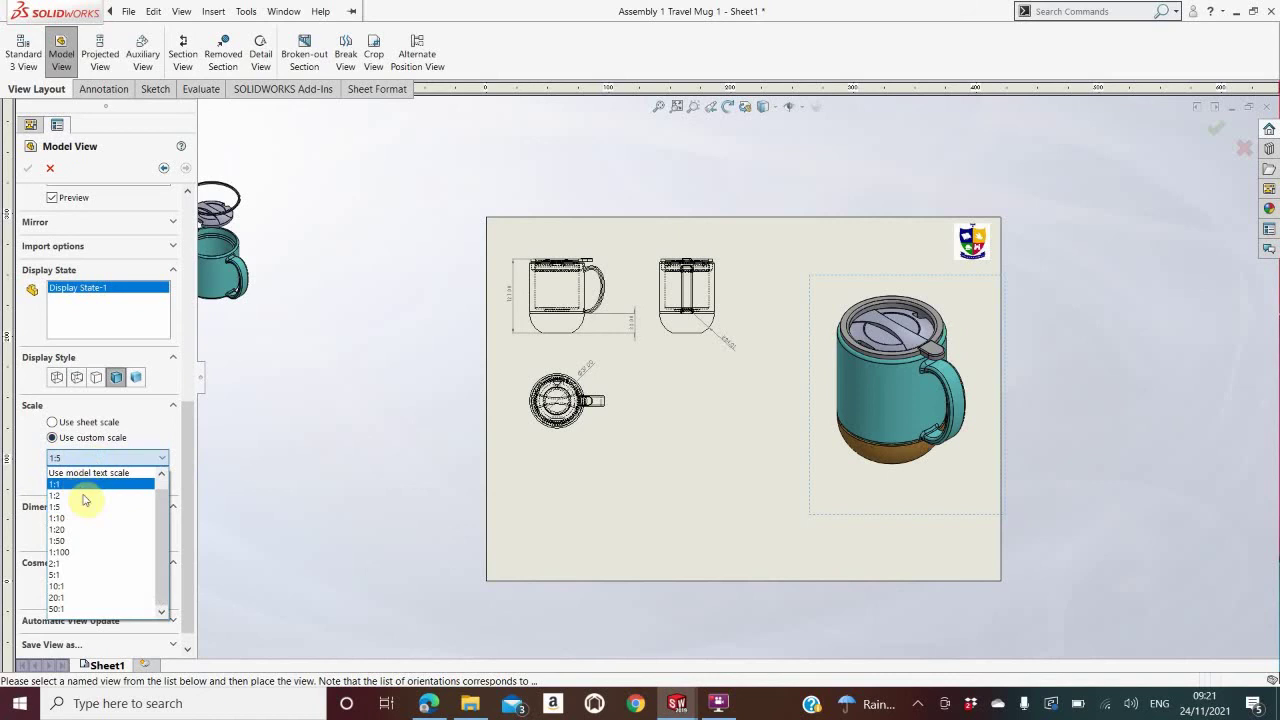
left_click(84, 496)
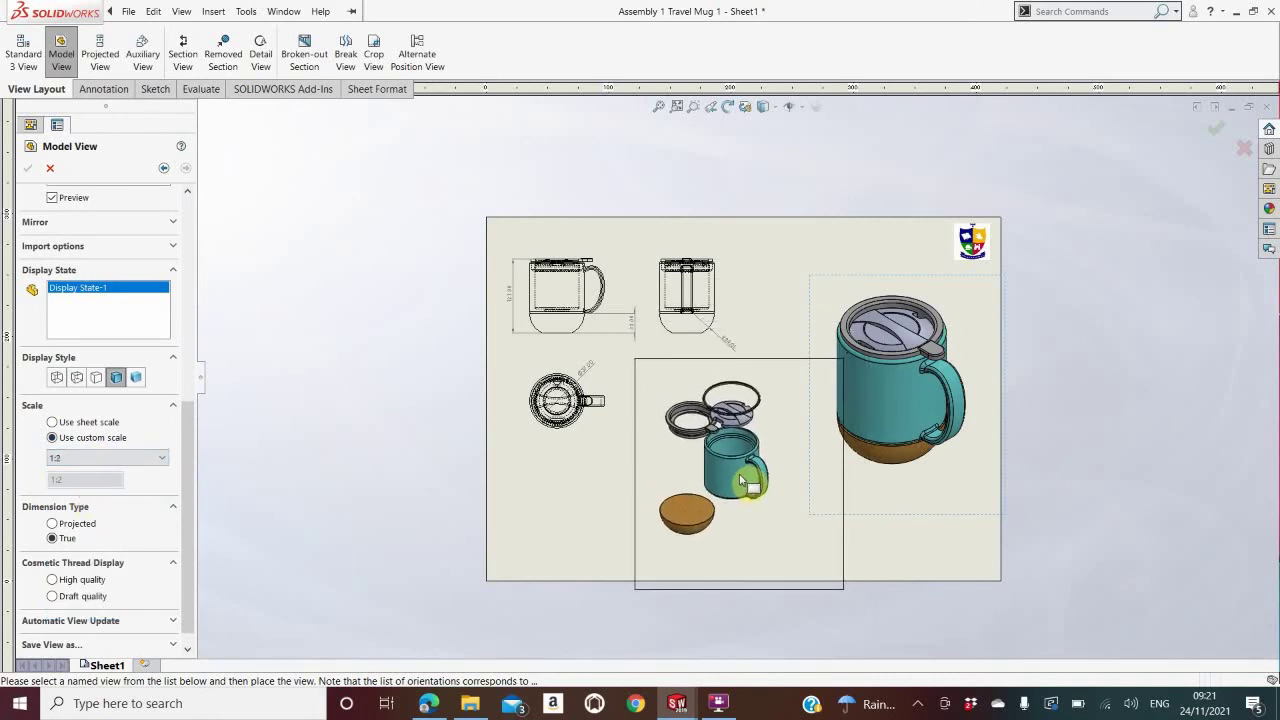
left_click(741, 484)
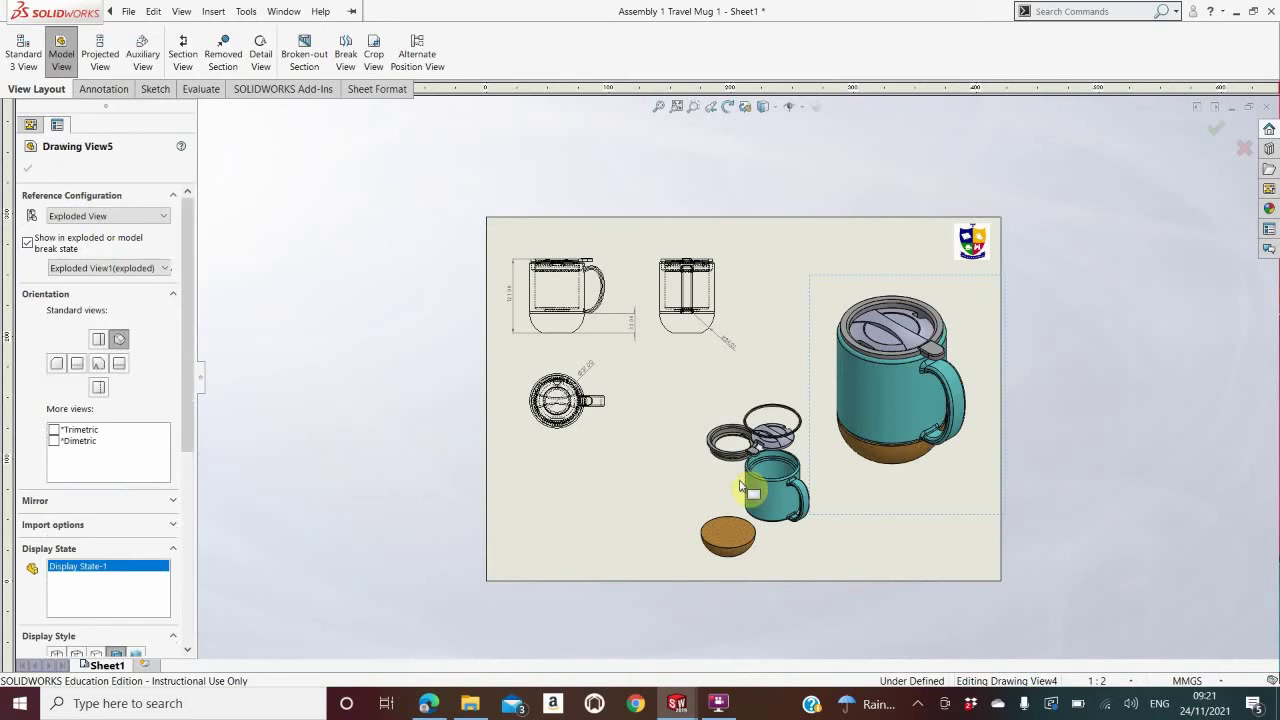
left_click(29, 168)
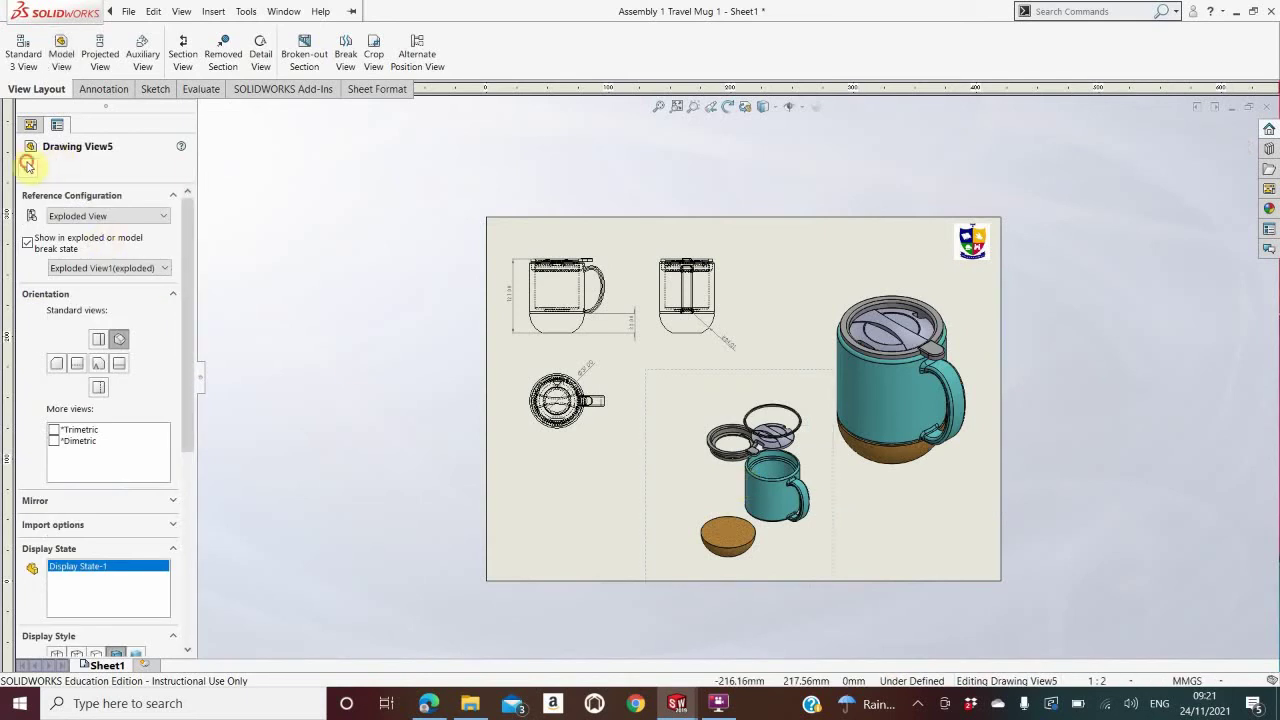
Step: Add a leader note reading "Main Body" that points to the teal mug body in the exploded view, with the text below and right of it
scroll(963, 455, "down", 2)
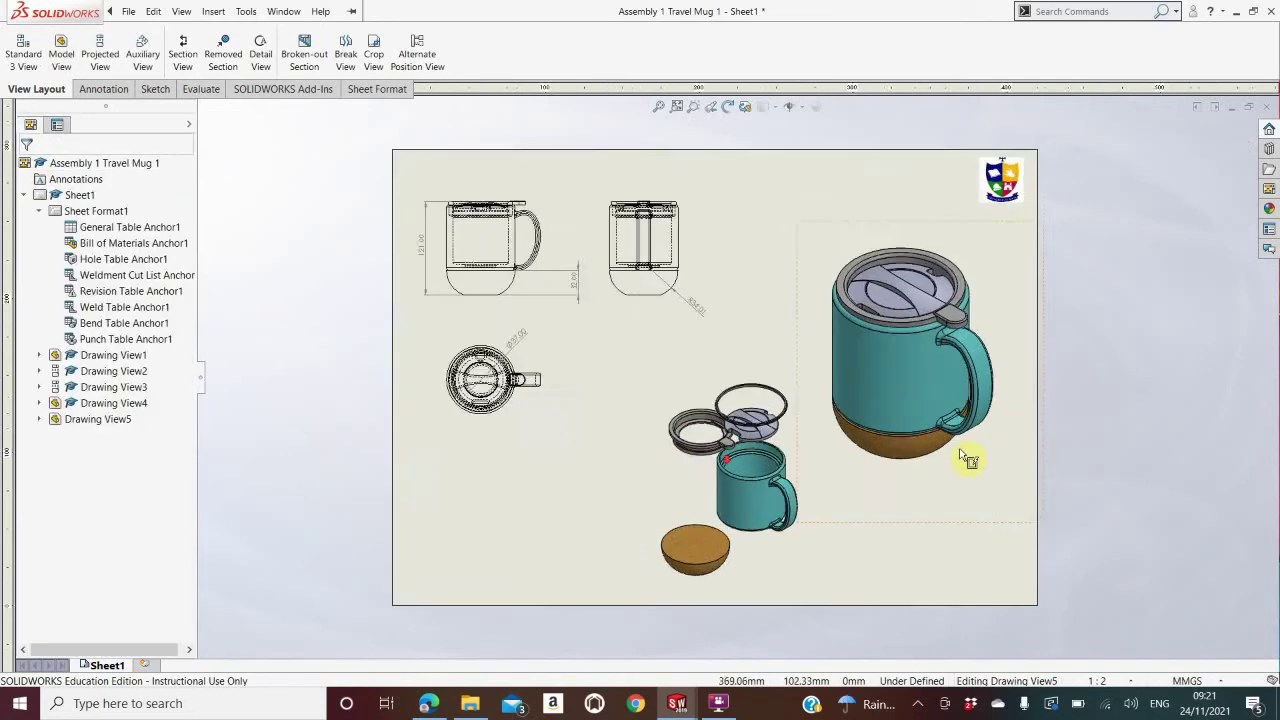
scroll(963, 455, "down", 1)
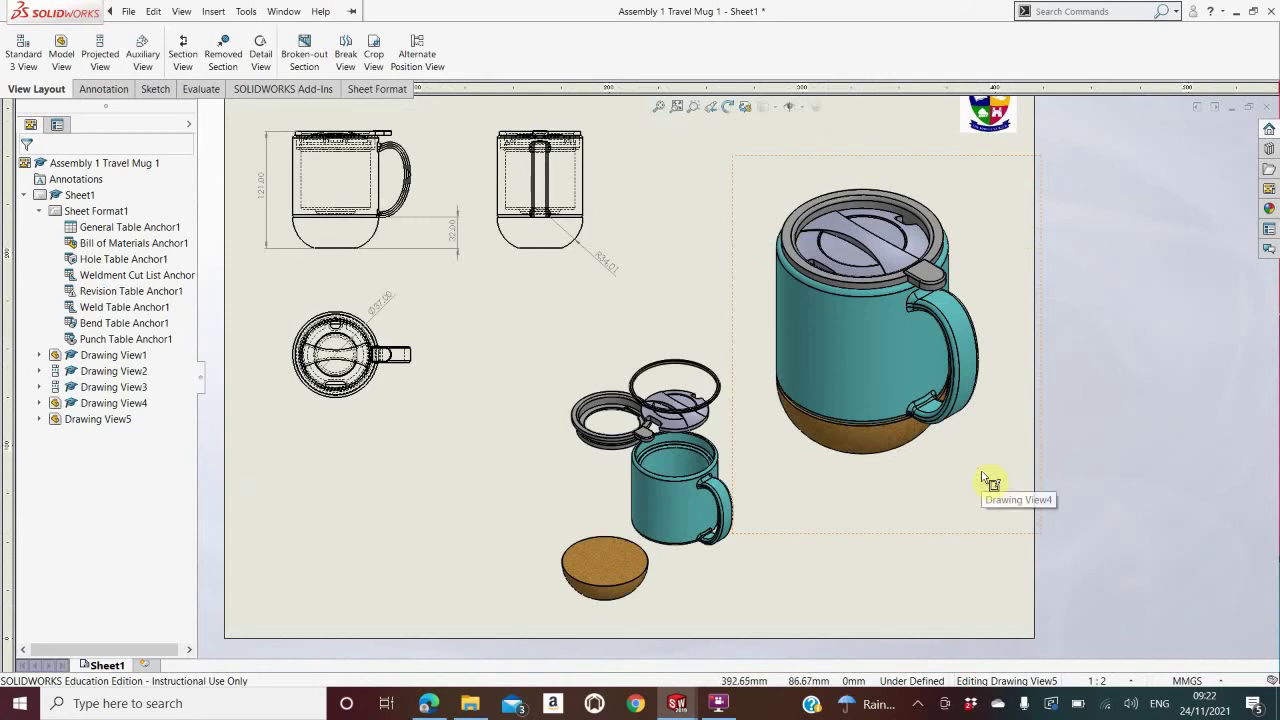
left_click(122, 96)
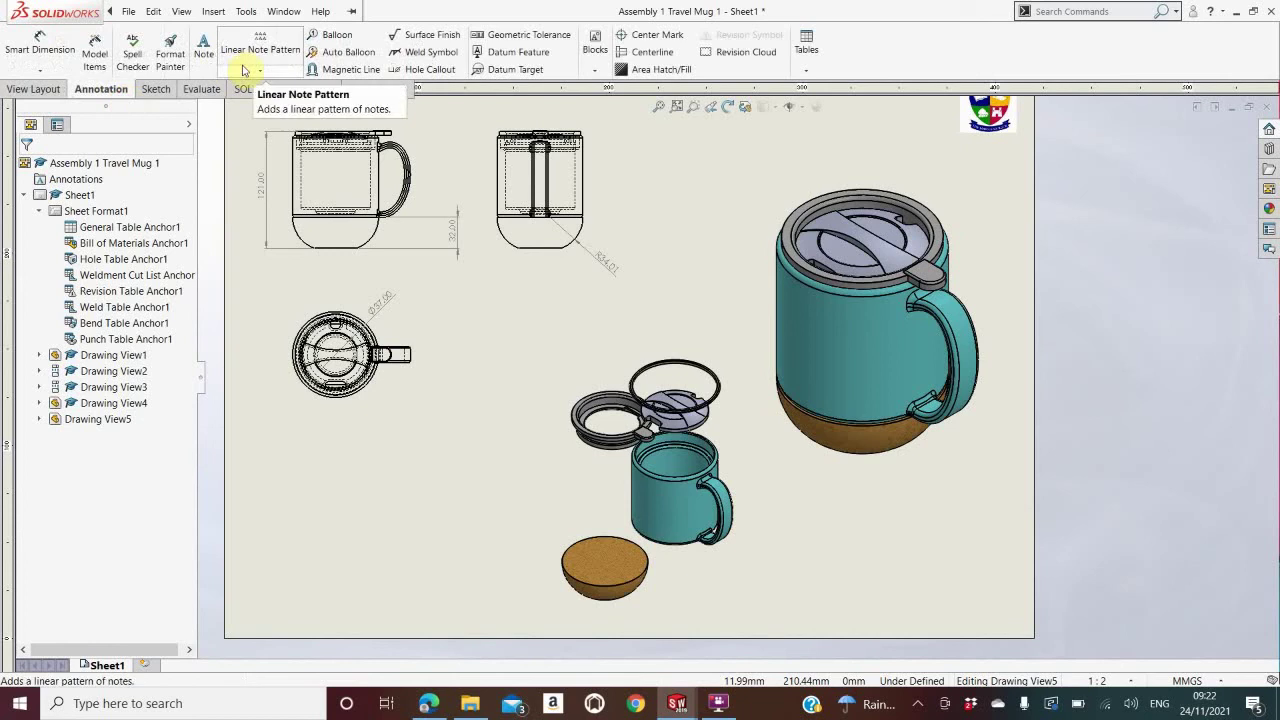
left_click(205, 52)
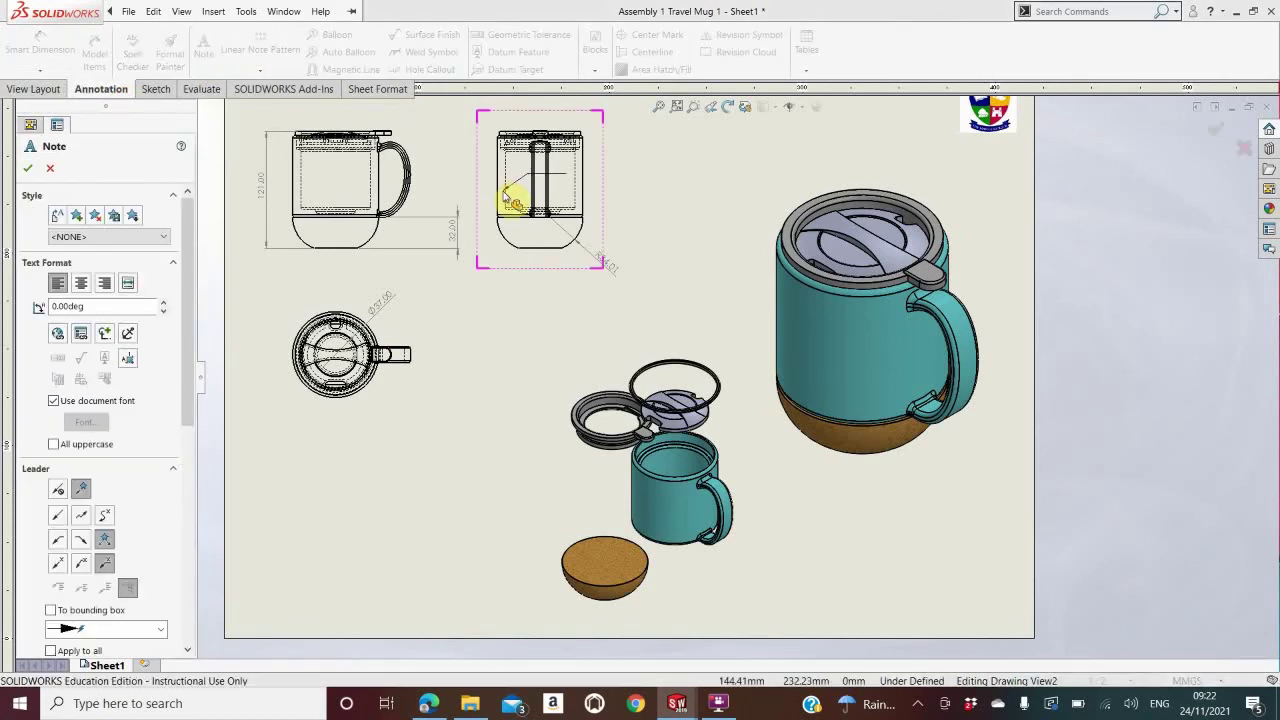
left_click(666, 503)
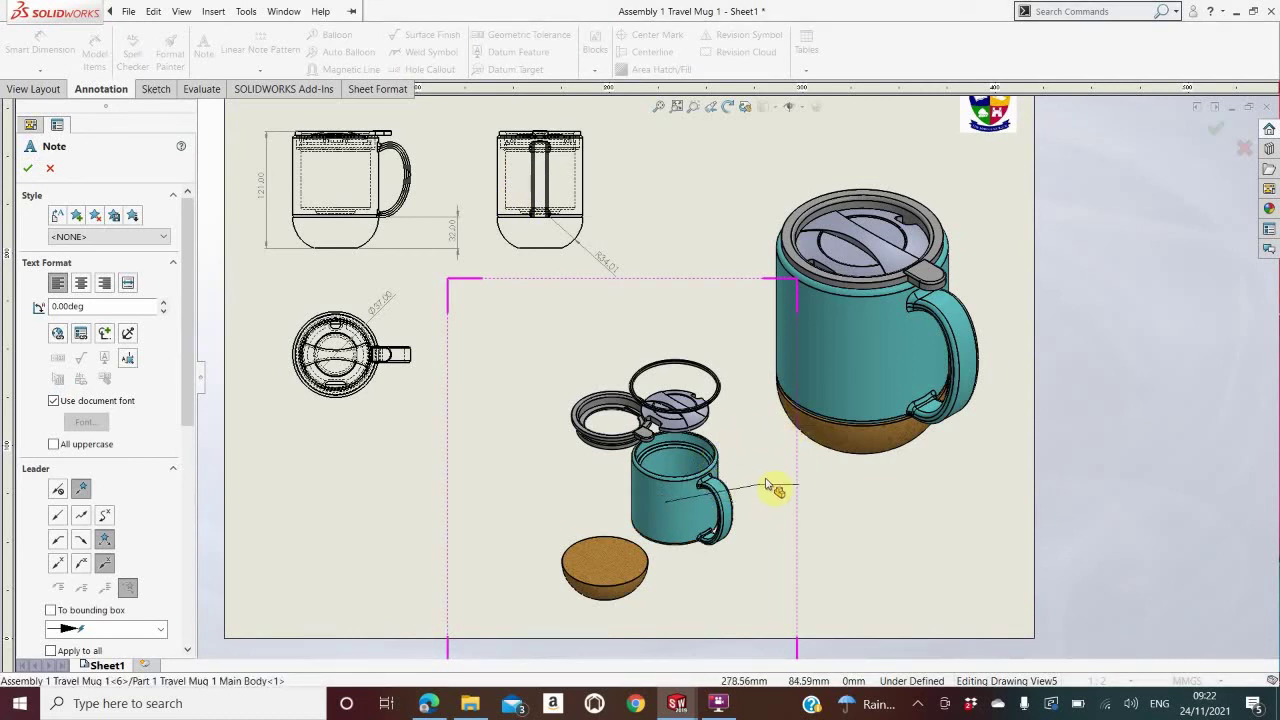
left_click(752, 557)
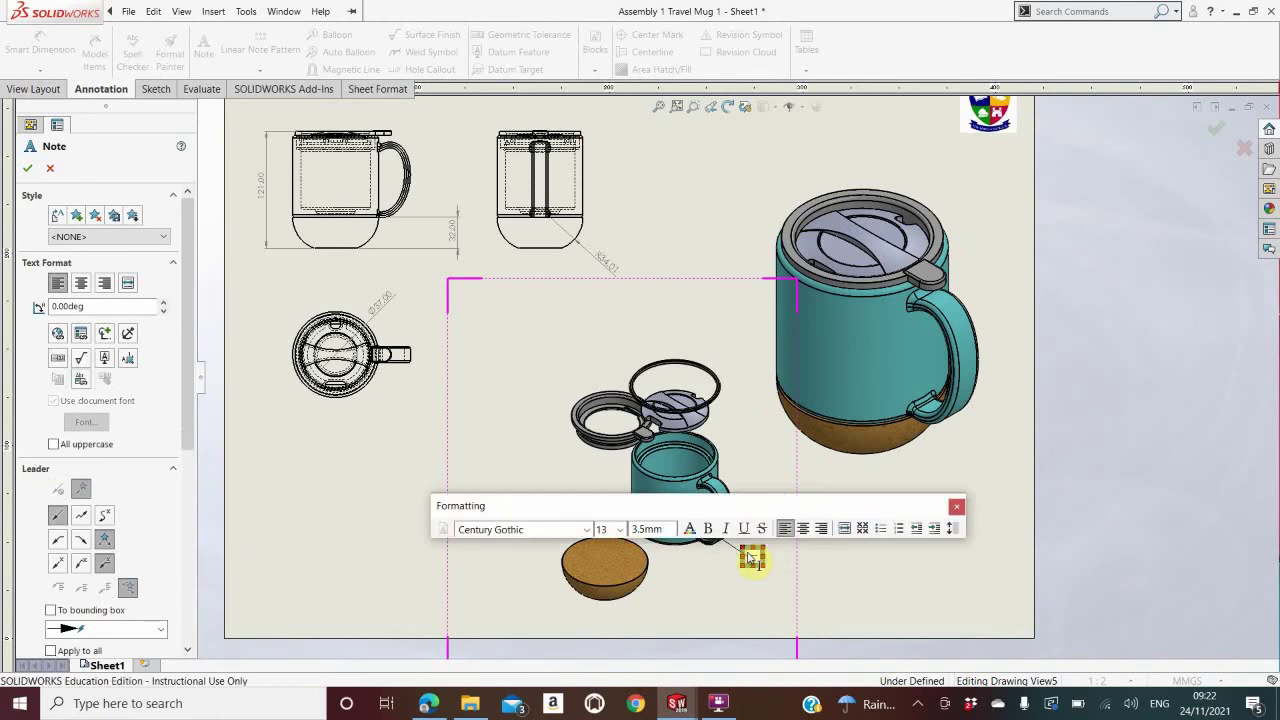
type("Main Body")
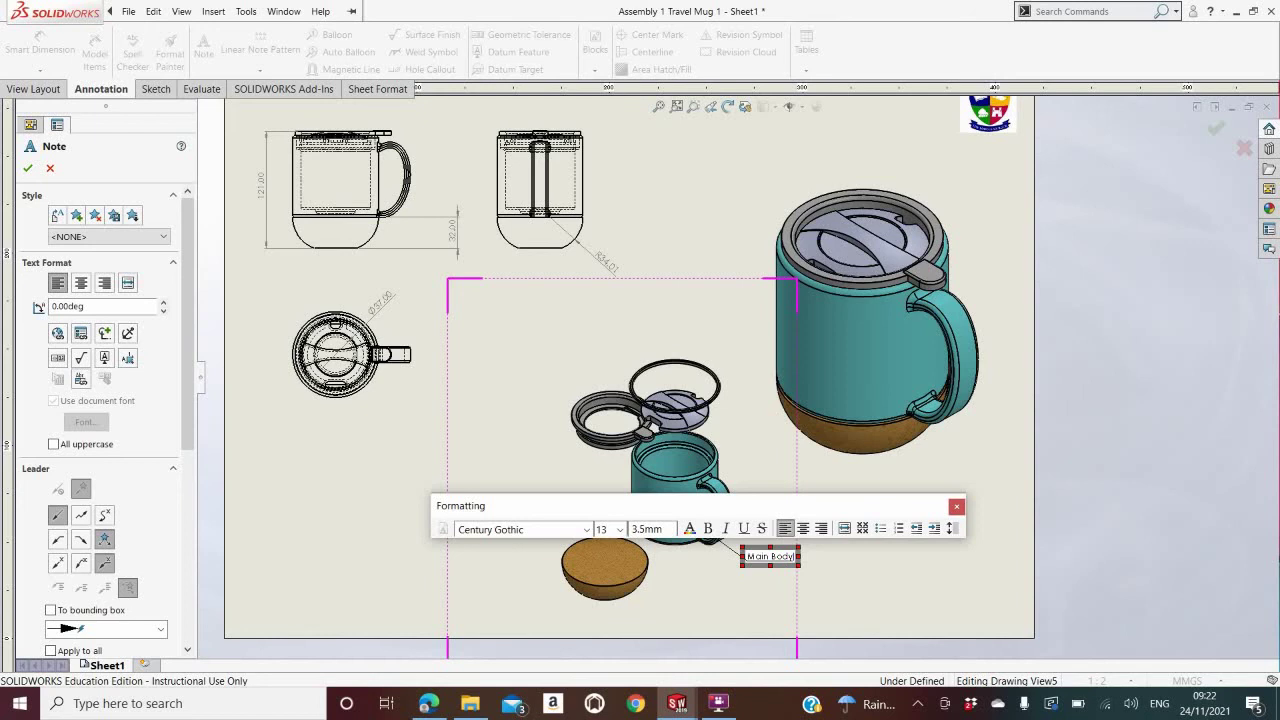
key("Escape")
key("Escape")
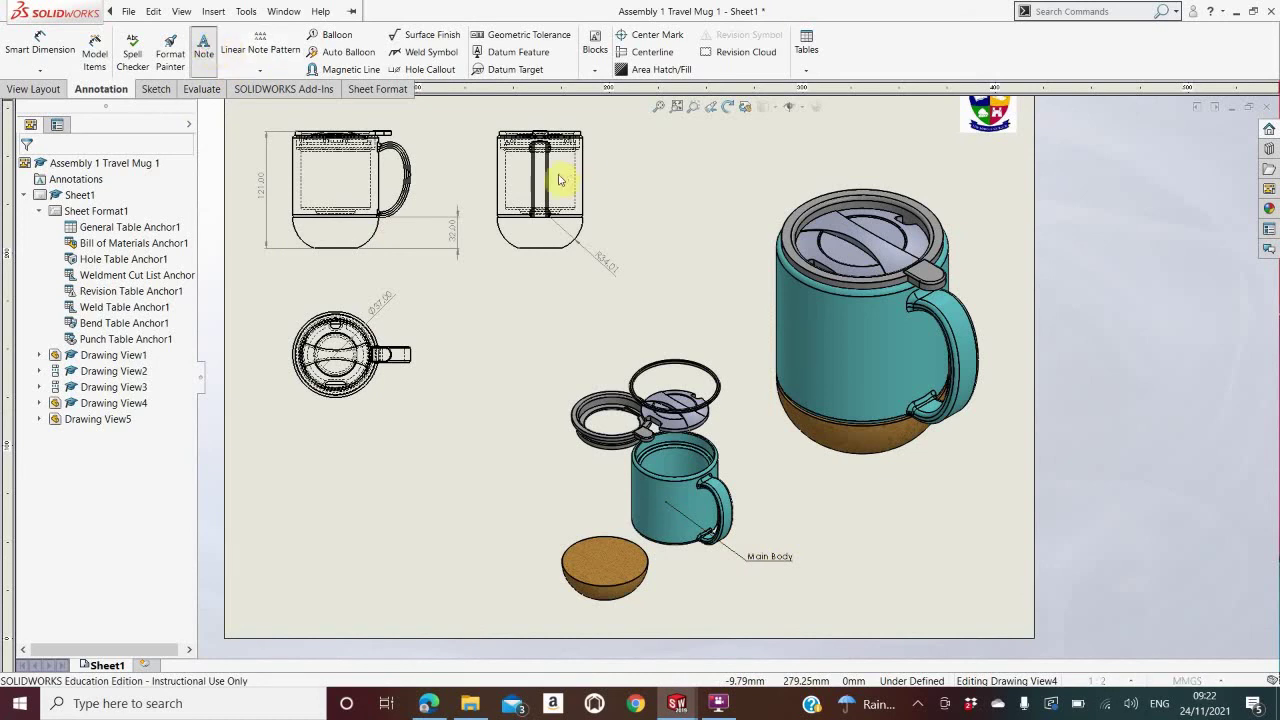
Step: Add a leader note reading "Handle made using sweep" that points to the handle in the large isometric view
left_click(954, 308)
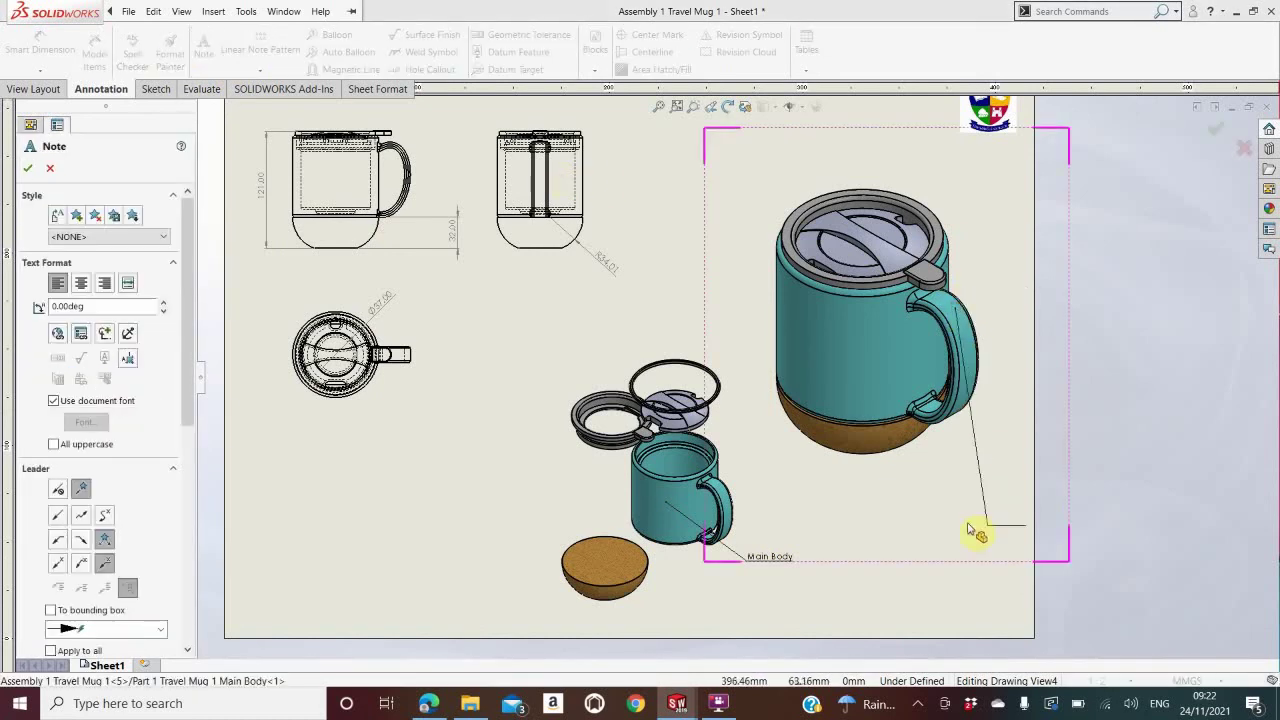
left_click(915, 494)
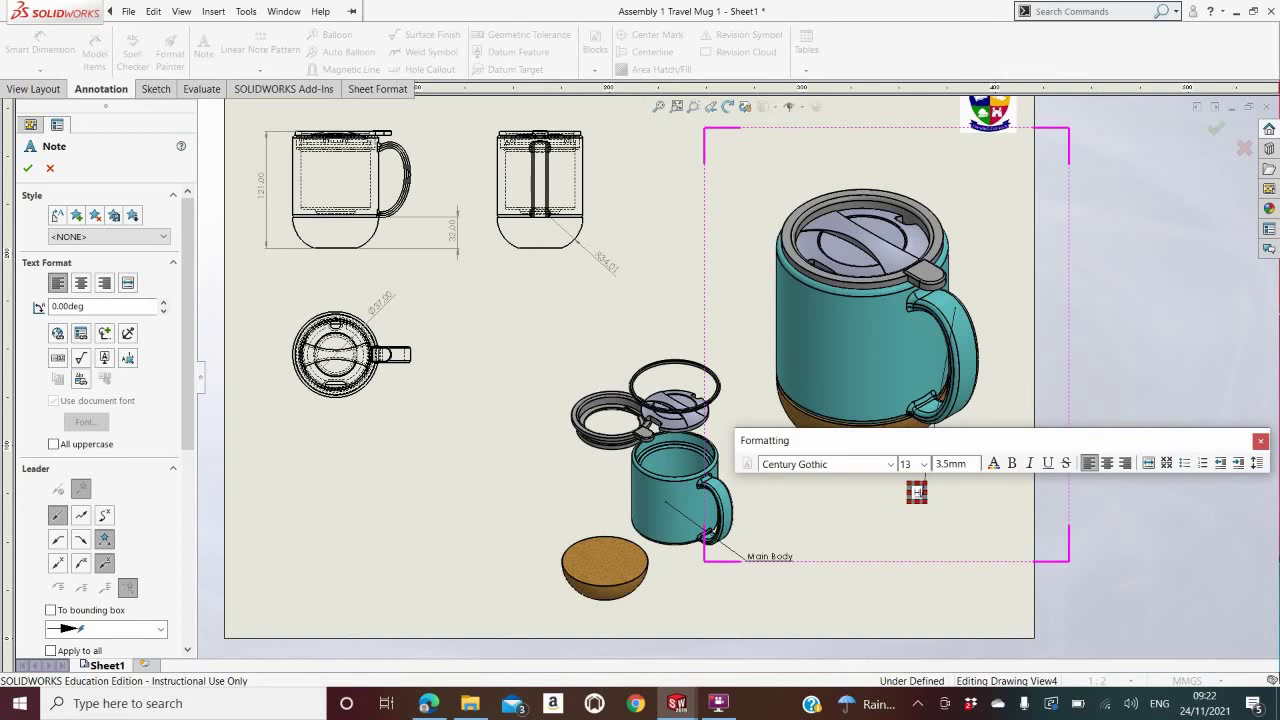
type("Handle")
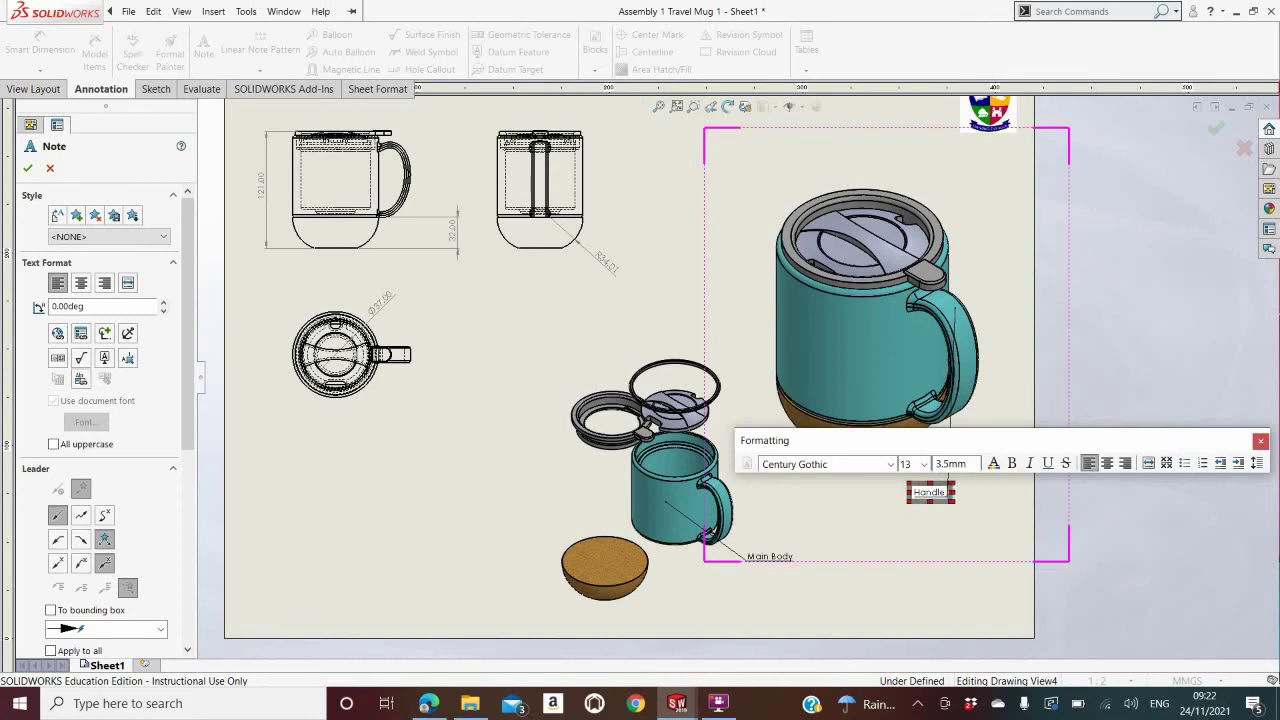
type(" made using sweep")
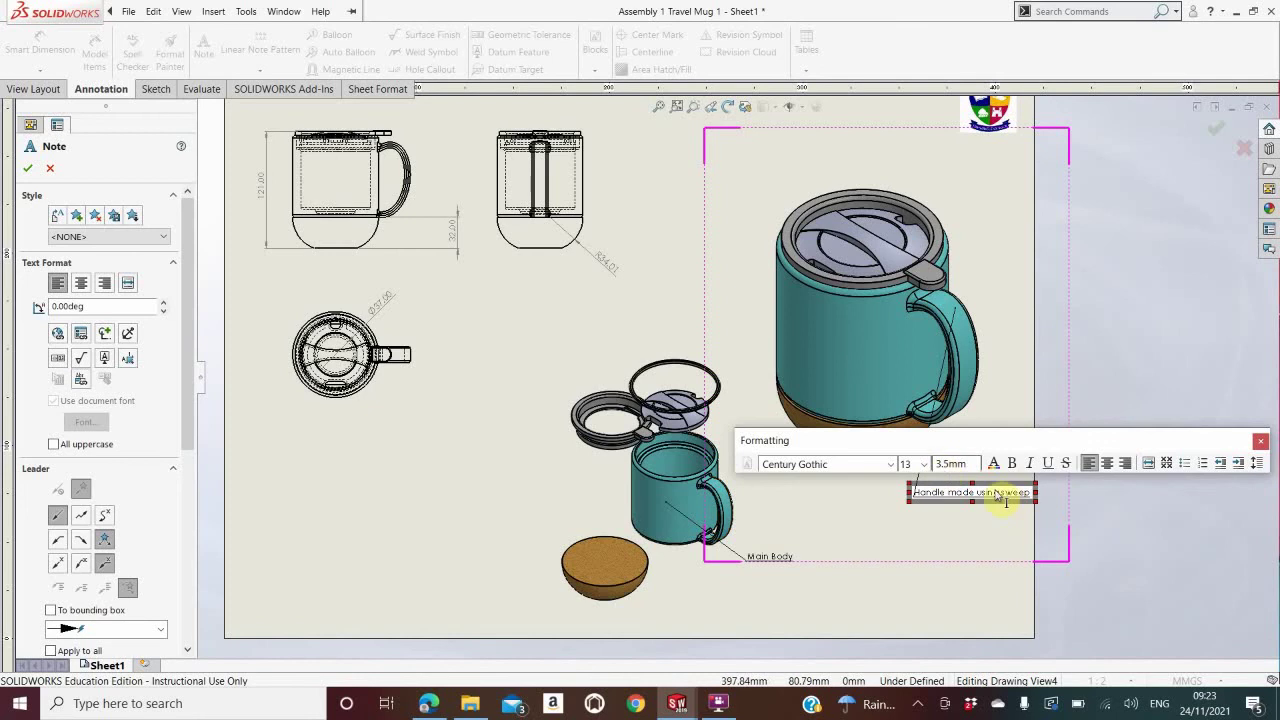
key("Return")
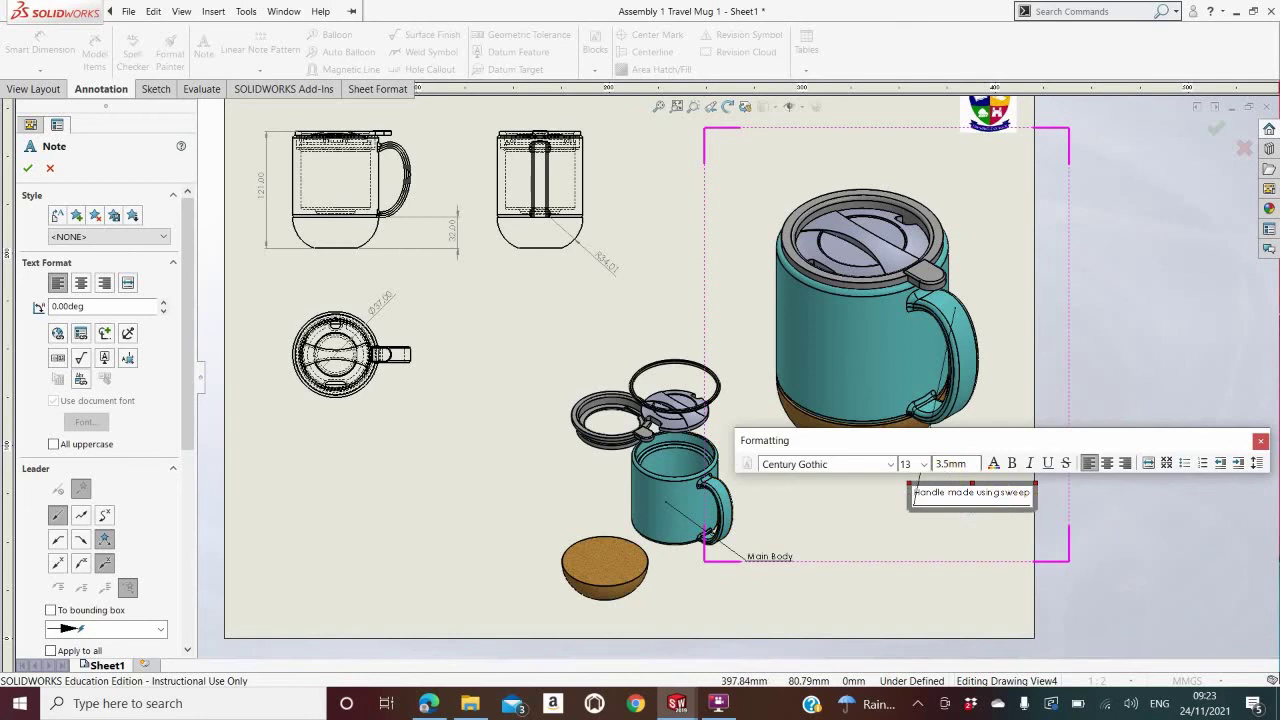
left_click(1259, 441)
Step: Finish placing notes and move the handle note further left, beneath the large isometric mug
left_click(861, 488)
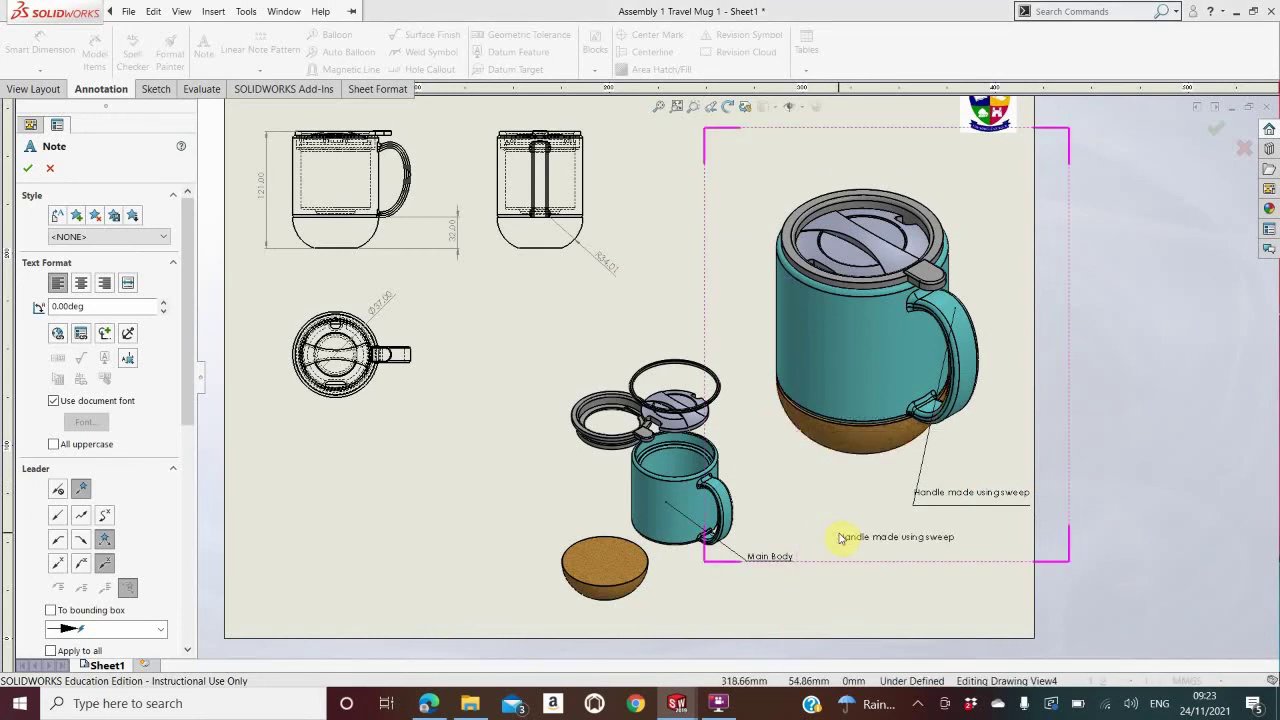
key("Escape")
left_click_drag(982, 500, 902, 490)
left_click(203, 50)
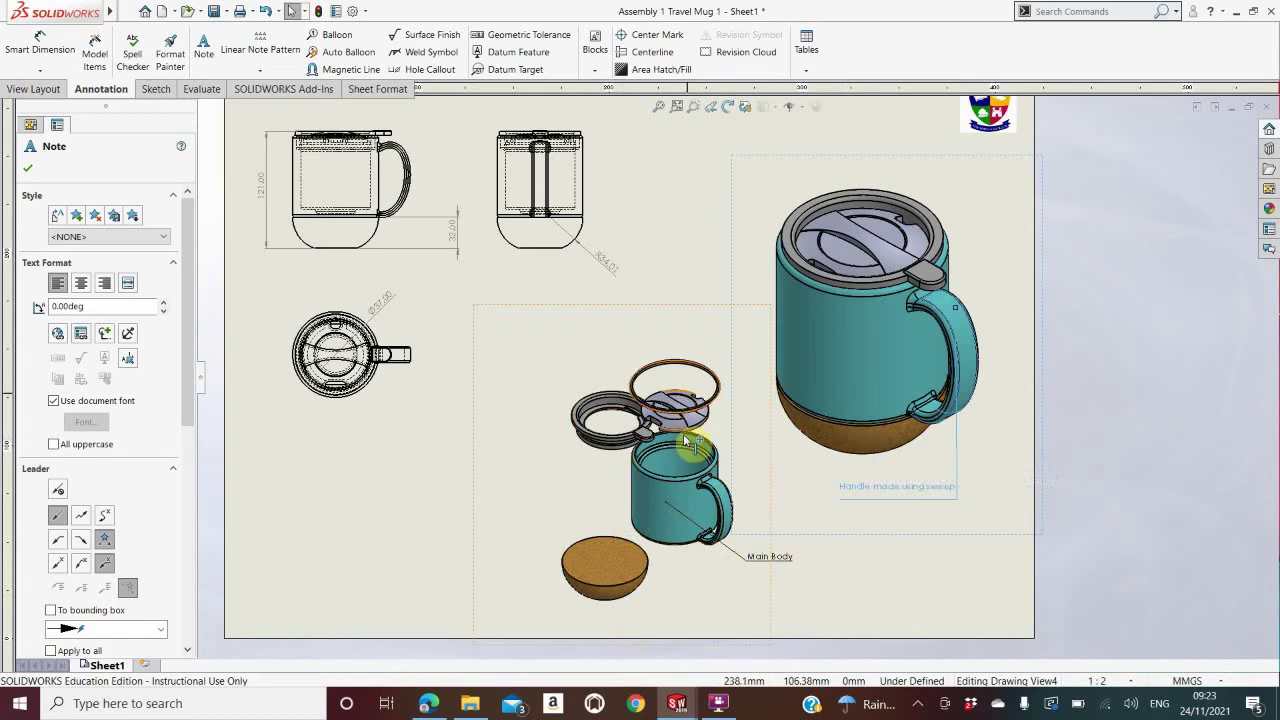
Step: Start a model view of the part file "Part 2 Travel Mug 1. Lid" from the travel mug 1 folder
scroll(885, 430, "up", 1)
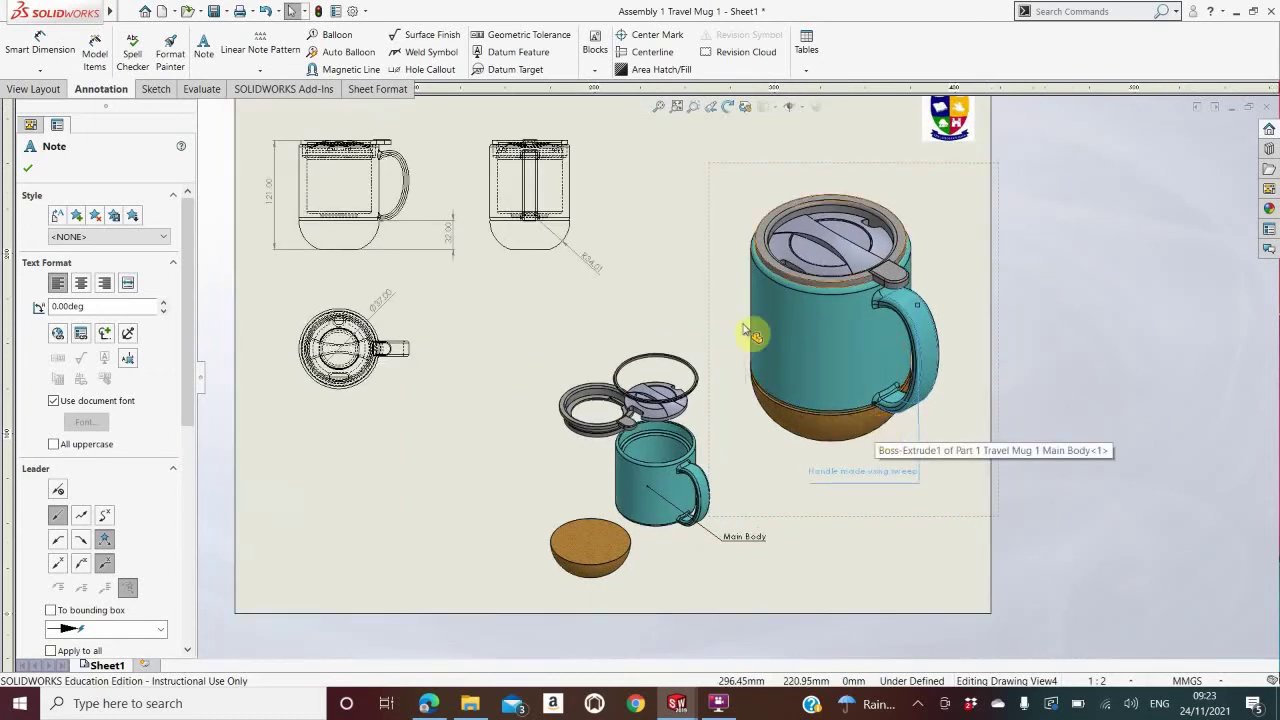
scroll(780, 342, "up", 1)
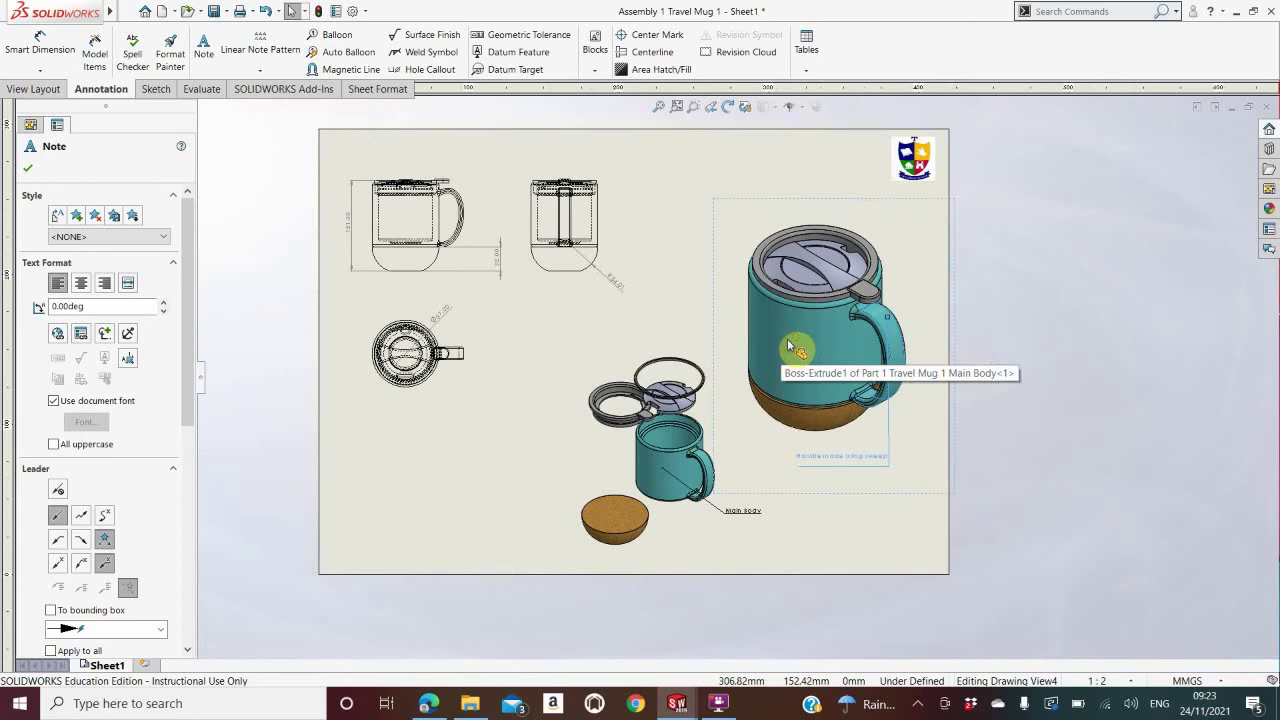
scroll(467, 453, "down", 2)
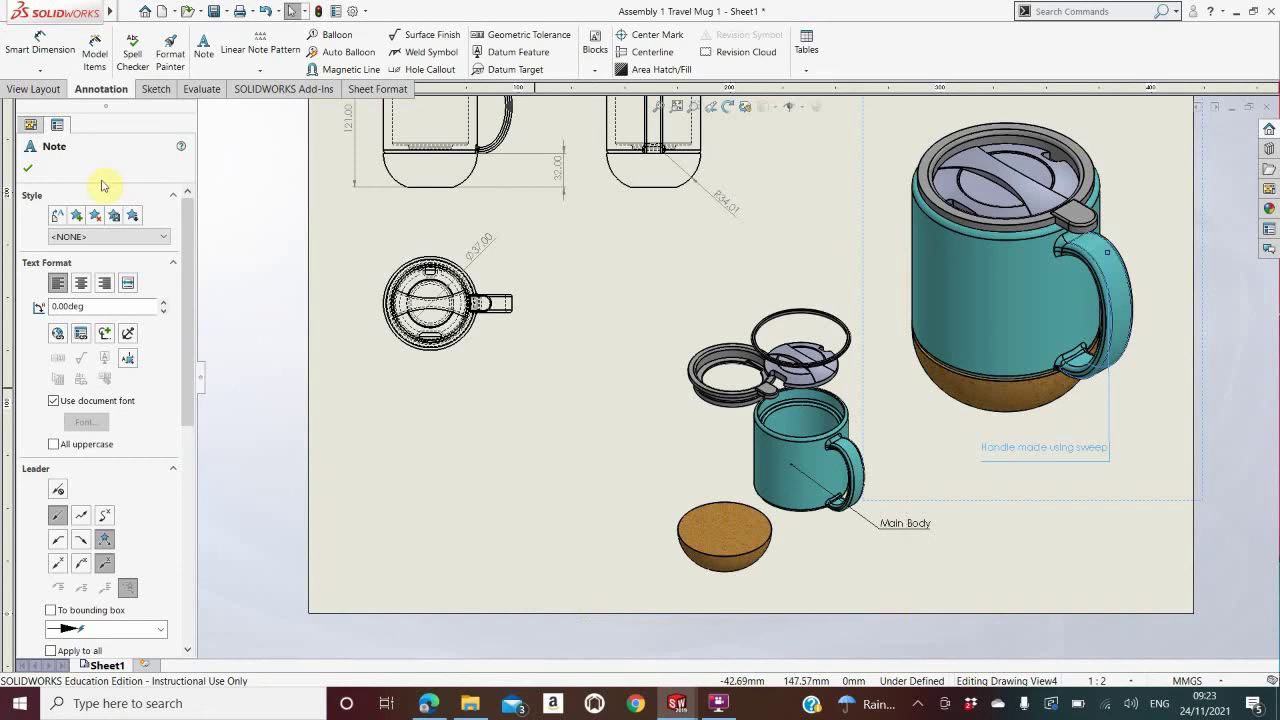
left_click(55, 92)
left_click(62, 60)
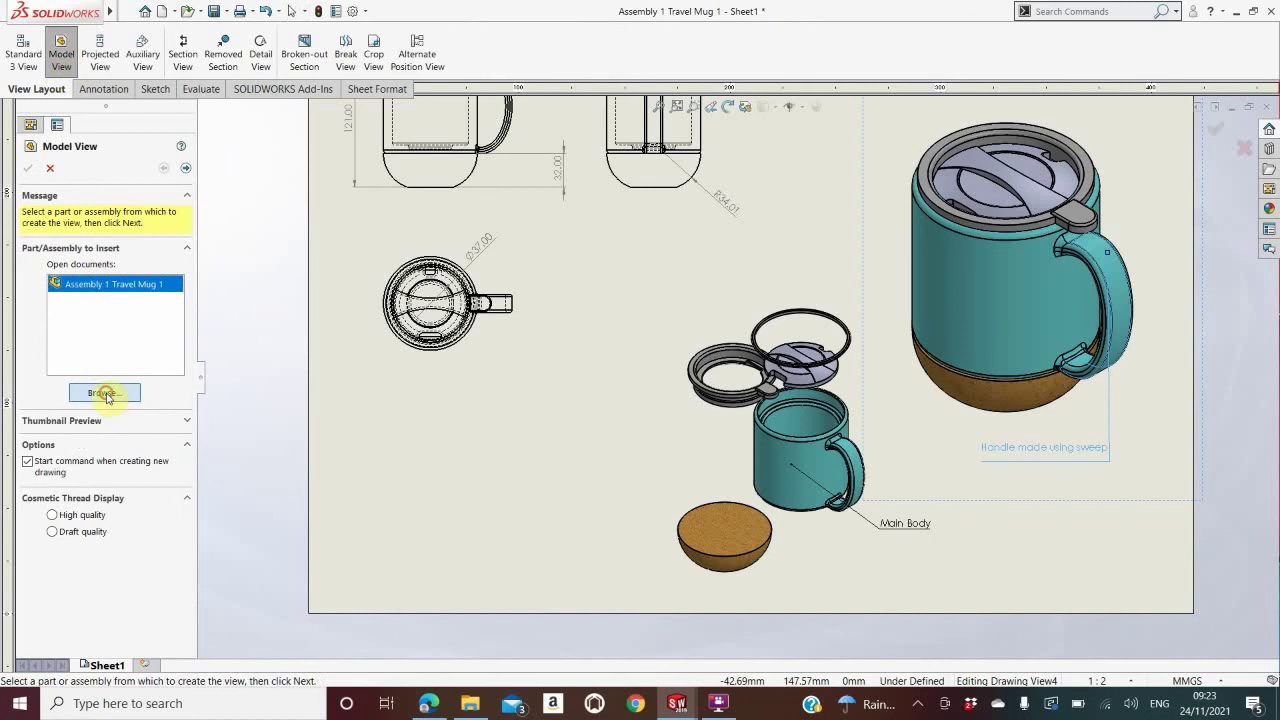
left_click(104, 393)
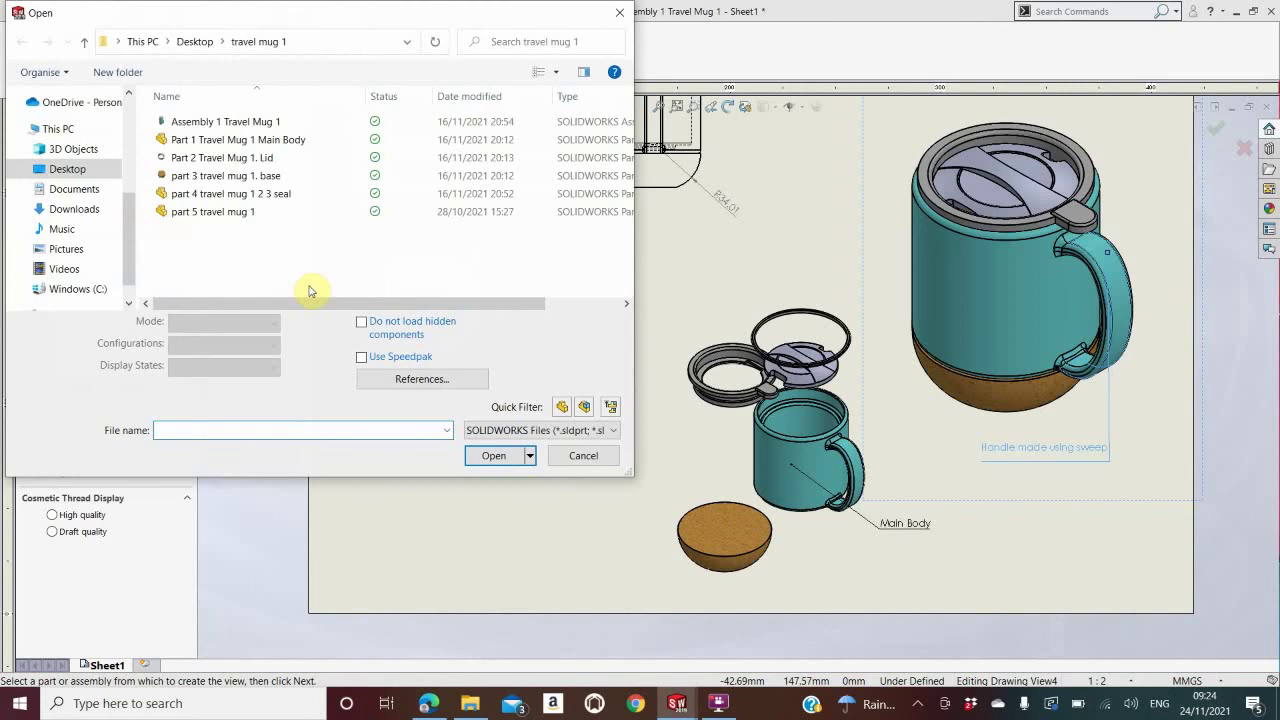
left_click(266, 160)
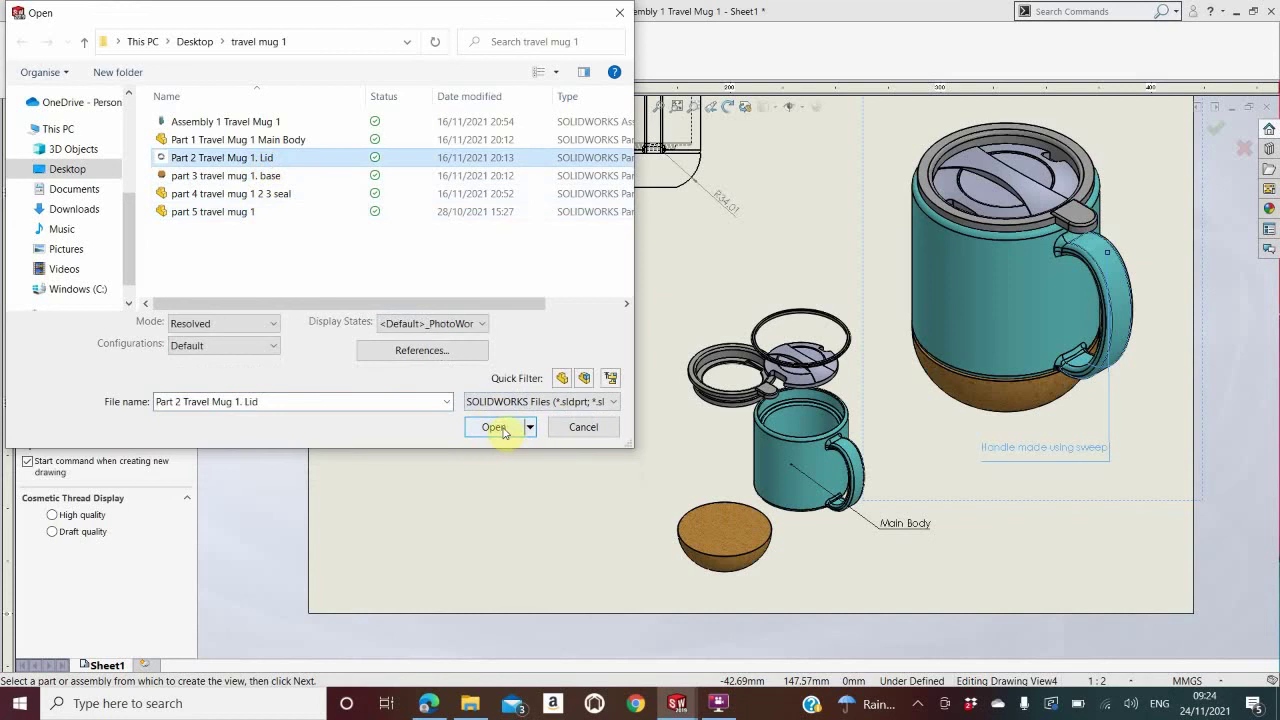
left_click(494, 427)
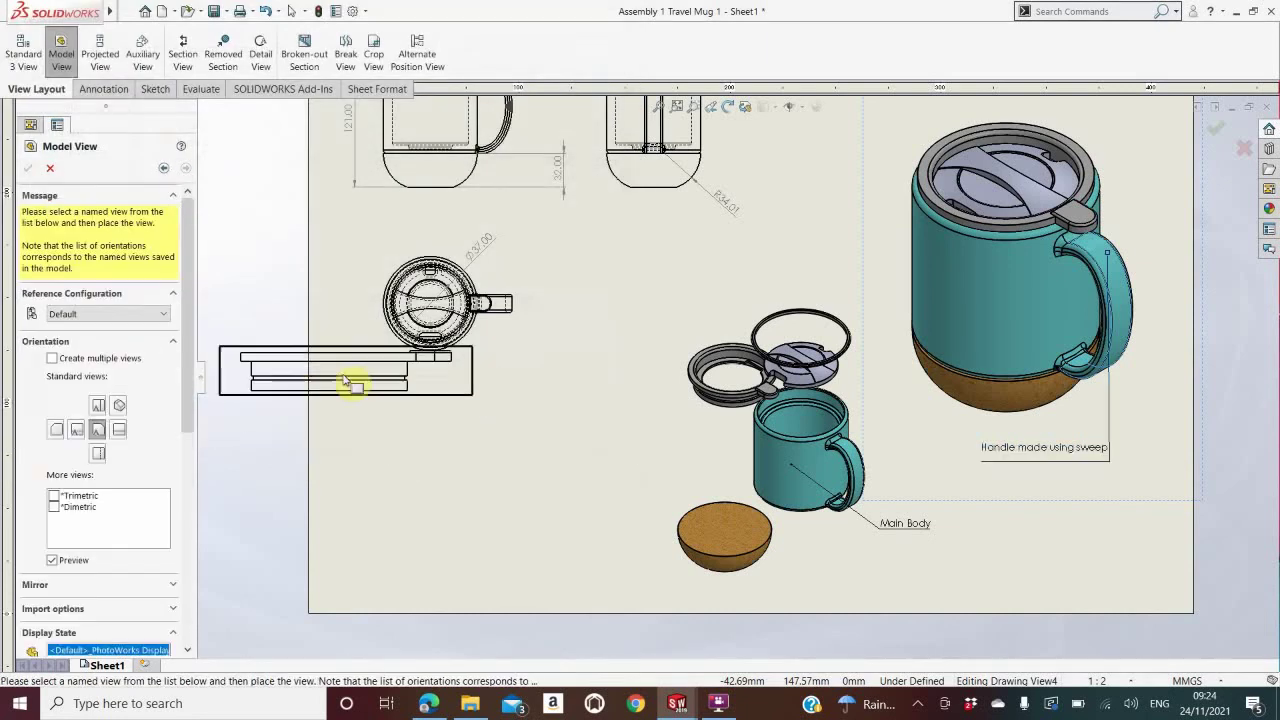
Step: Set the lid model view to shaded-with-edges display and a custom scale of 1:2
left_click_drag(187, 366, 214, 508)
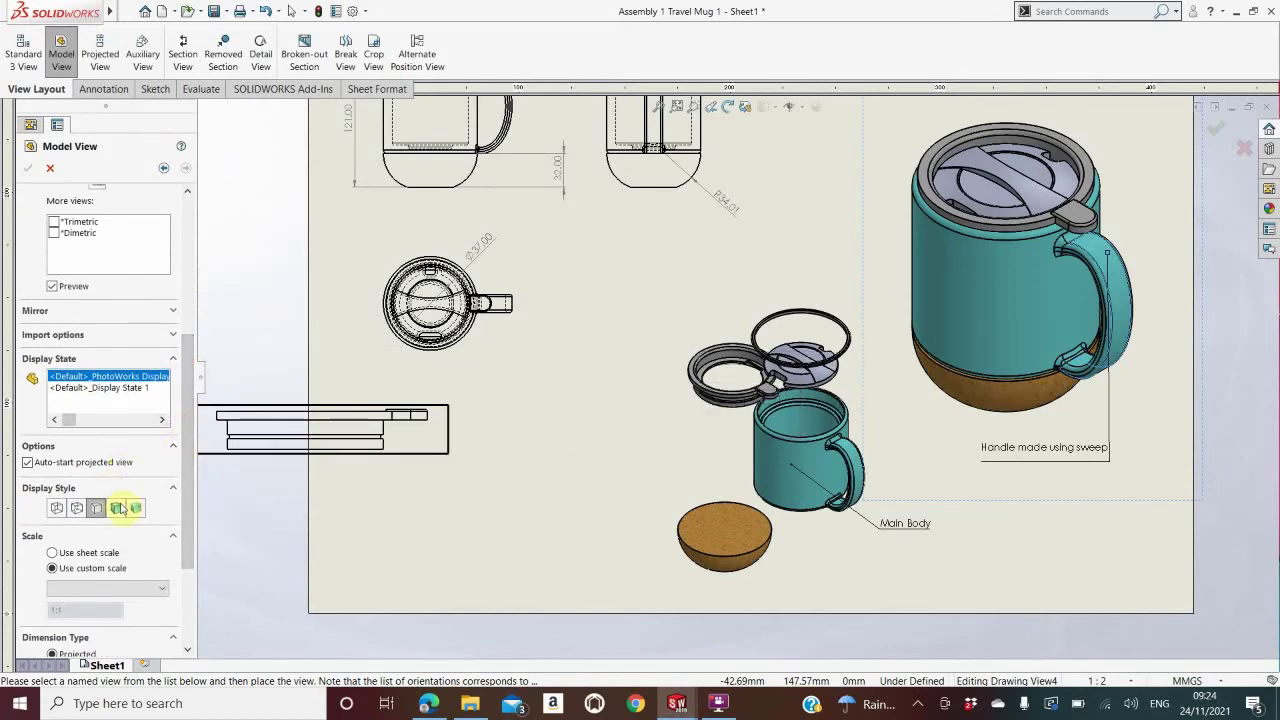
left_click(117, 508)
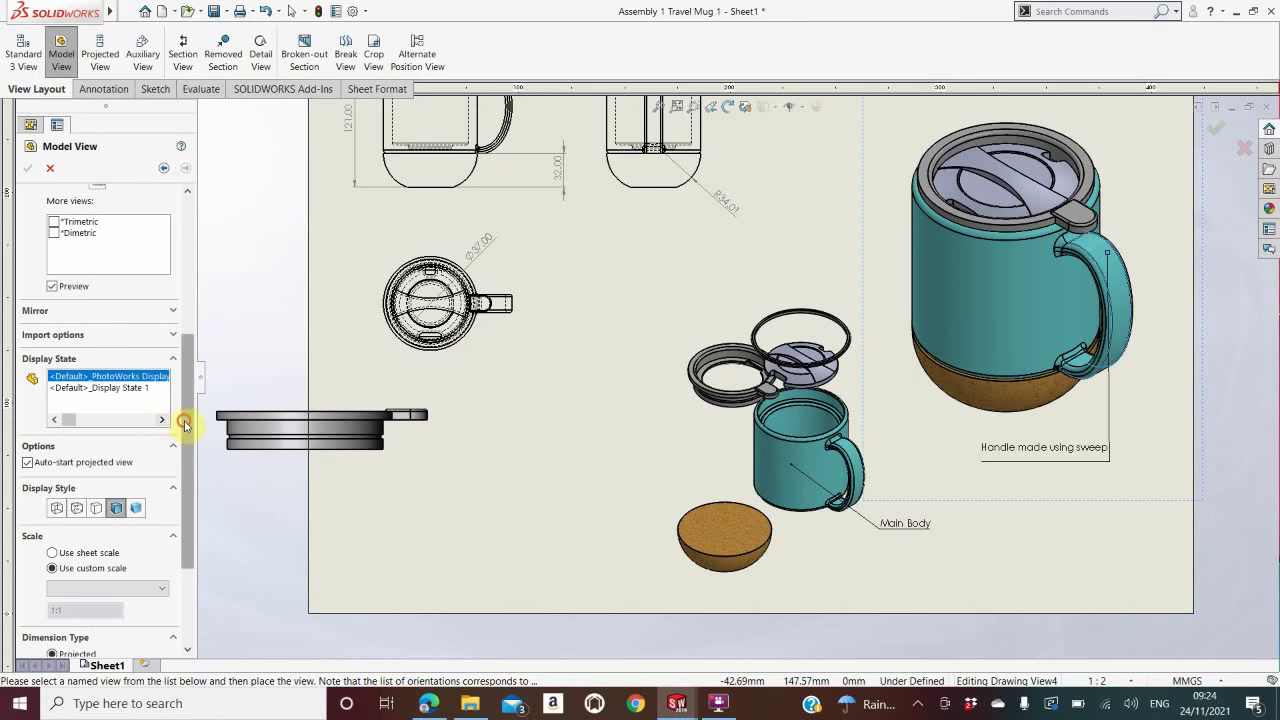
left_click_drag(183, 420, 180, 471)
left_click(97, 488)
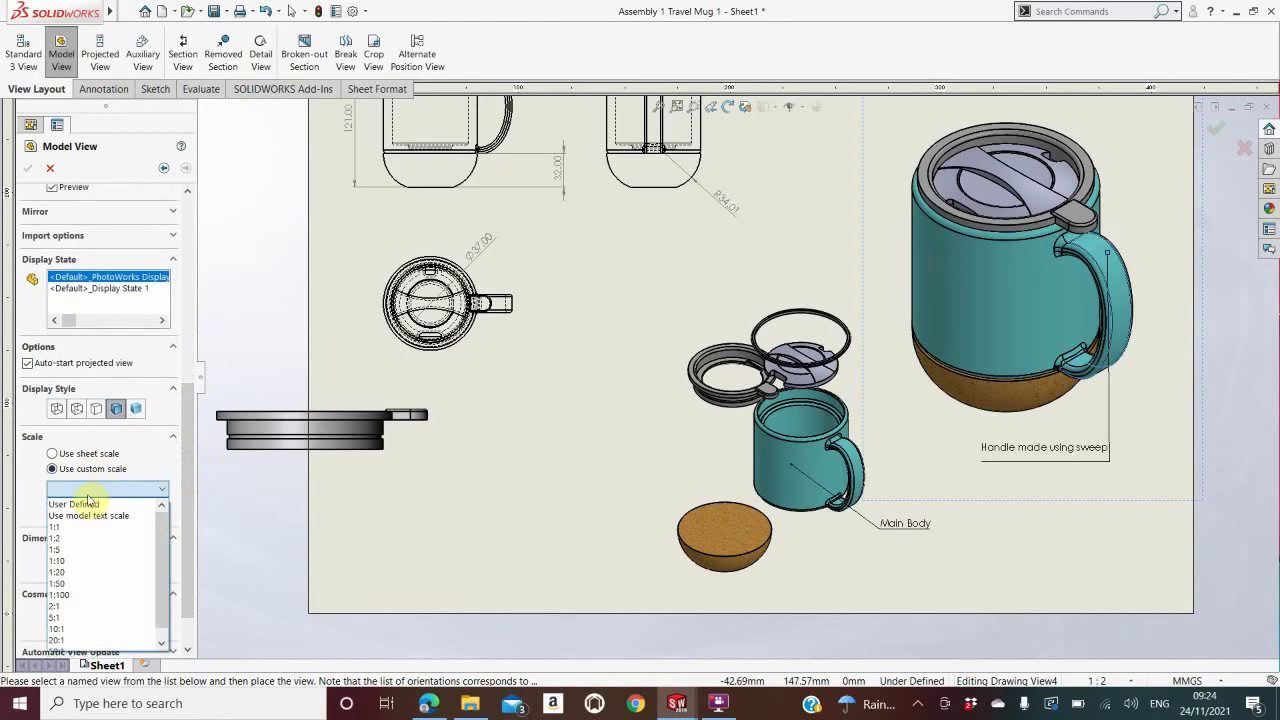
left_click(80, 533)
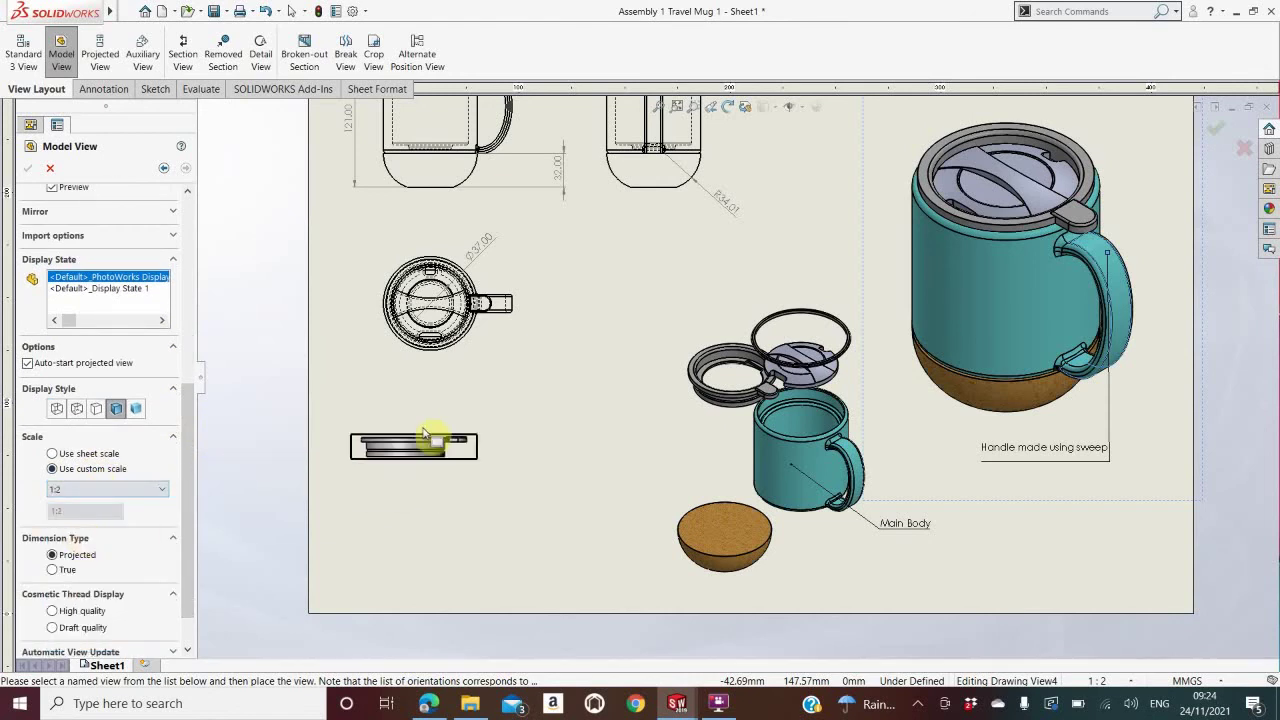
Step: Place the lid's front view below the mug's plan view and project its plan view directly beneath it
left_click(458, 408)
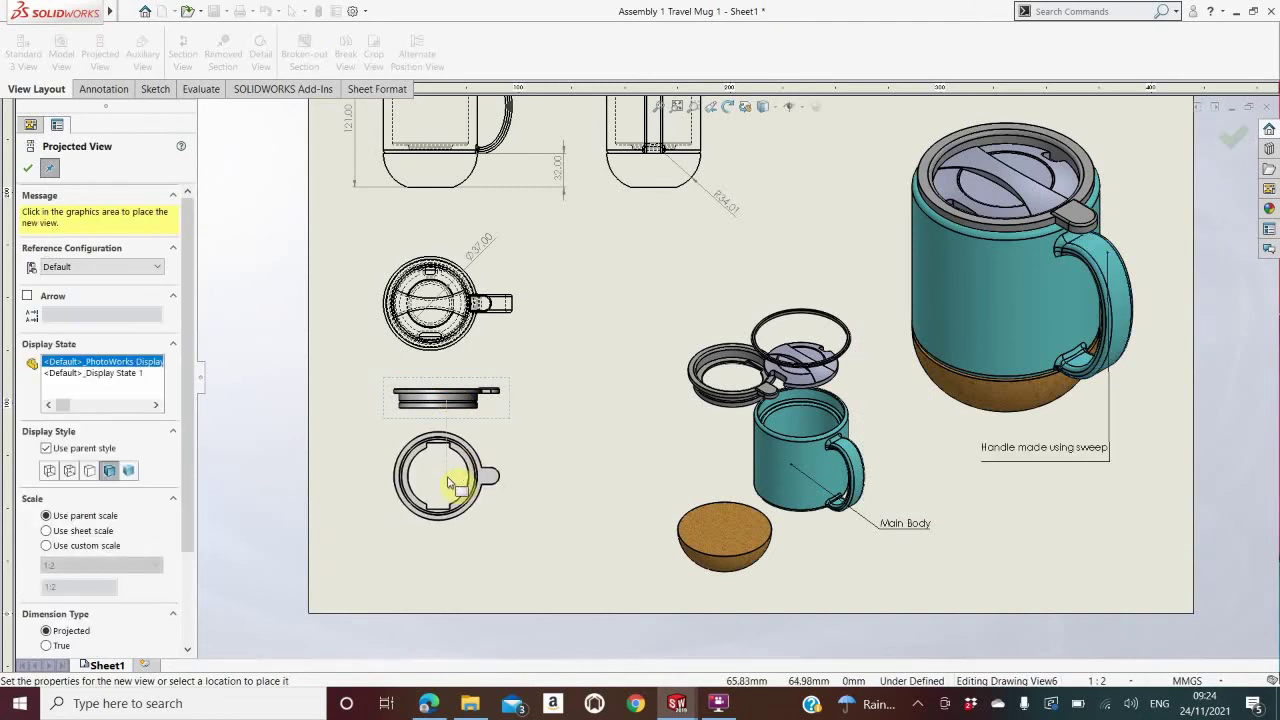
left_click(452, 480)
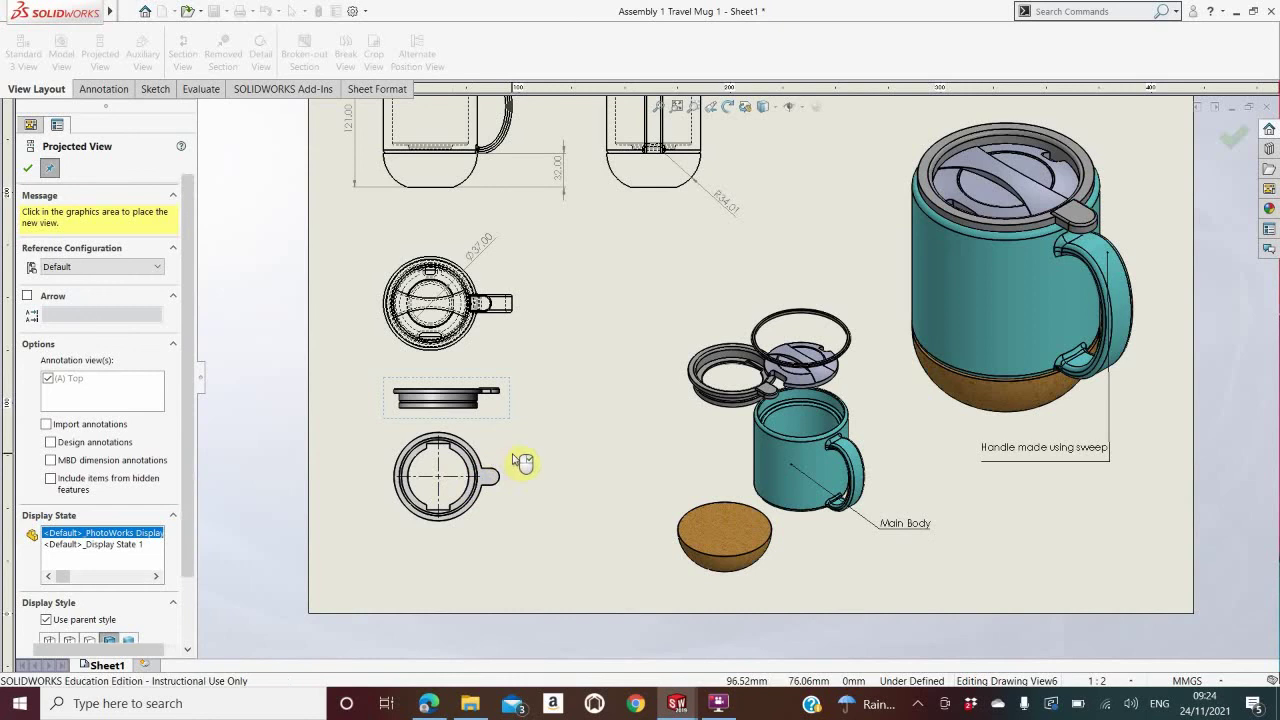
key("Escape")
Step: Move the lid's two views between the mug's plan view and the exploded view, and shift the exploded view up and right
mouse_move(501, 383)
left_mouse_down()
mouse_move(491, 386)
mouse_move(623, 357)
mouse_move(680, 320)
mouse_move(650, 308)
left_mouse_up()
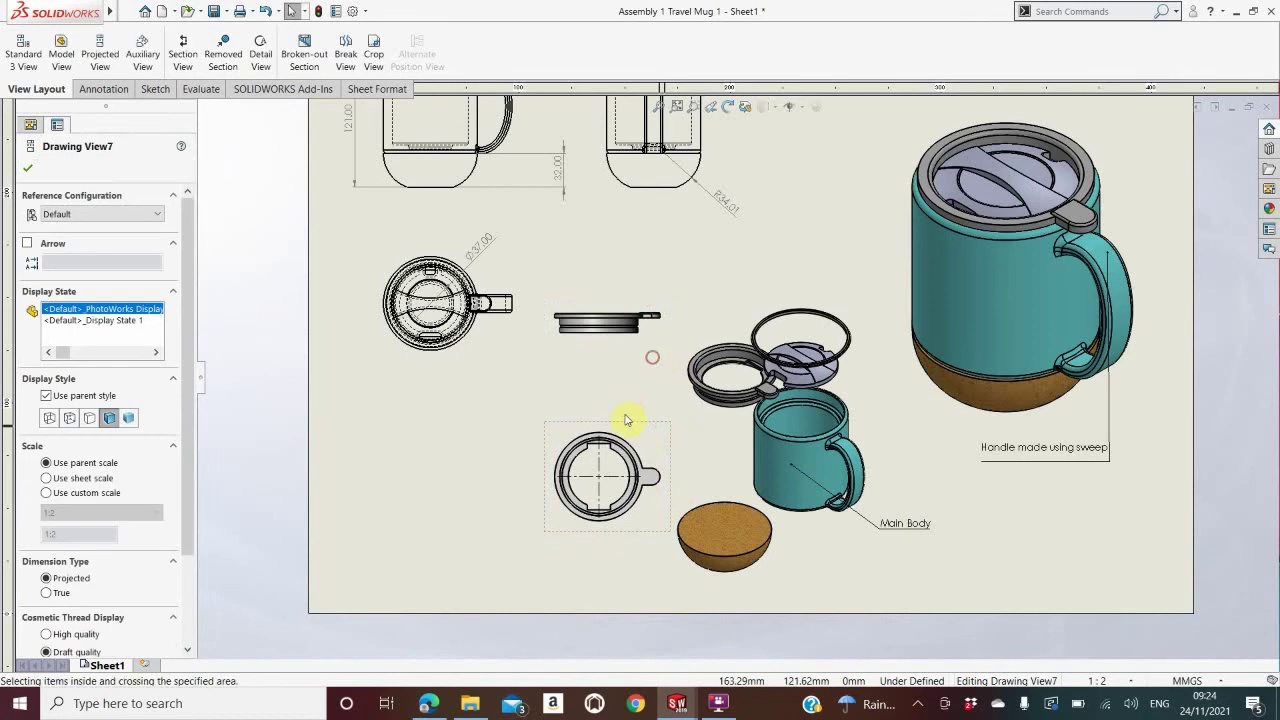
mouse_move(634, 423)
left_mouse_down()
mouse_move(634, 380)
mouse_move(660, 352)
left_mouse_up()
left_click(700, 535)
key("f")
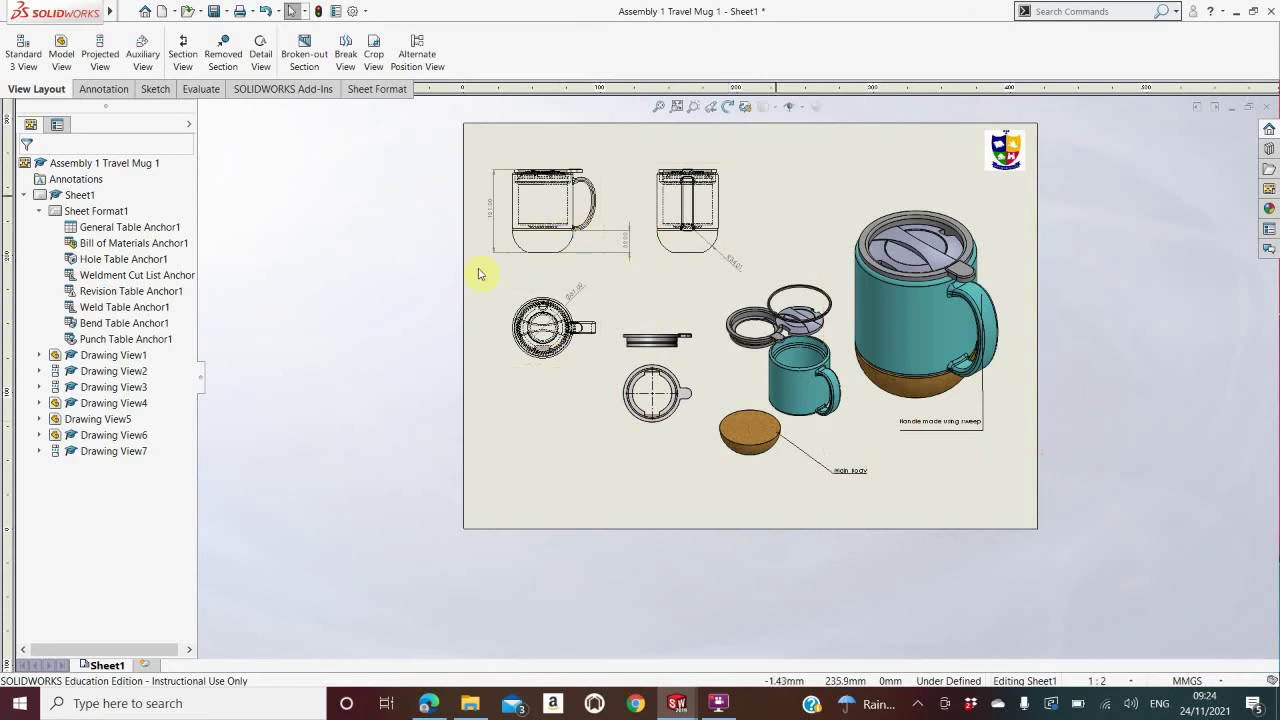
scroll(660, 360, "down", 2)
scroll(660, 360, "down", 2)
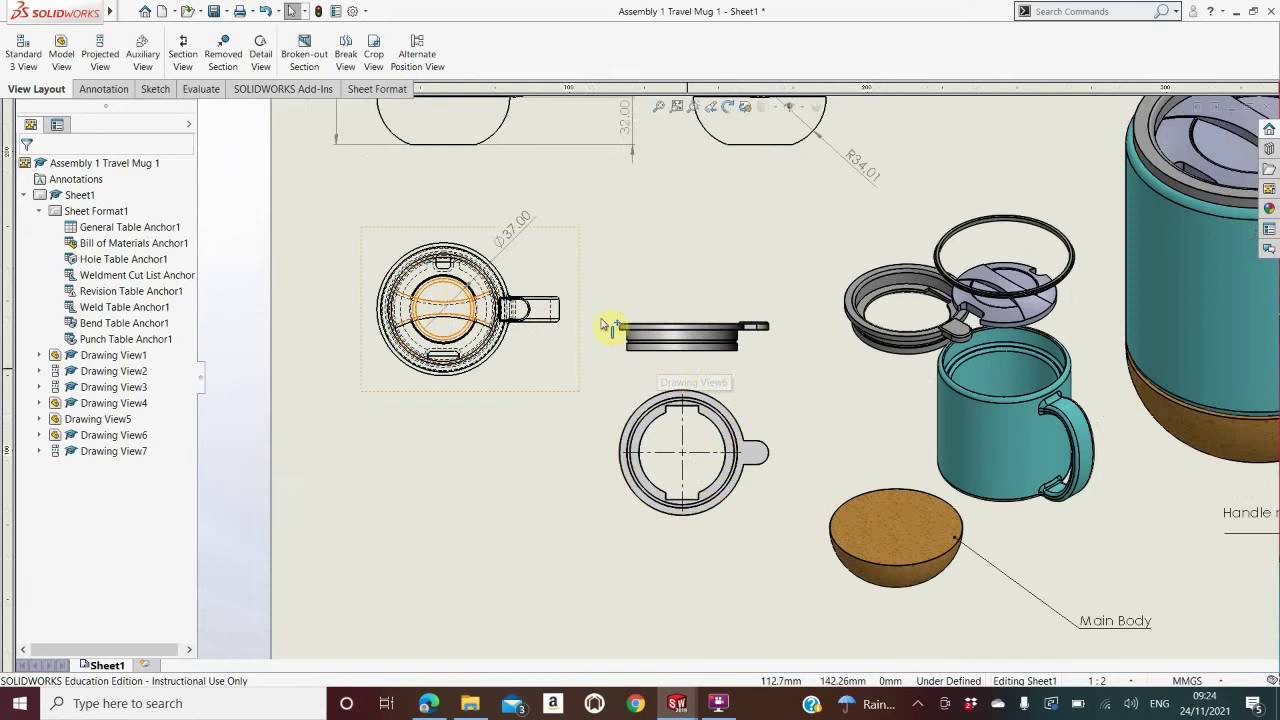
left_click(450, 314)
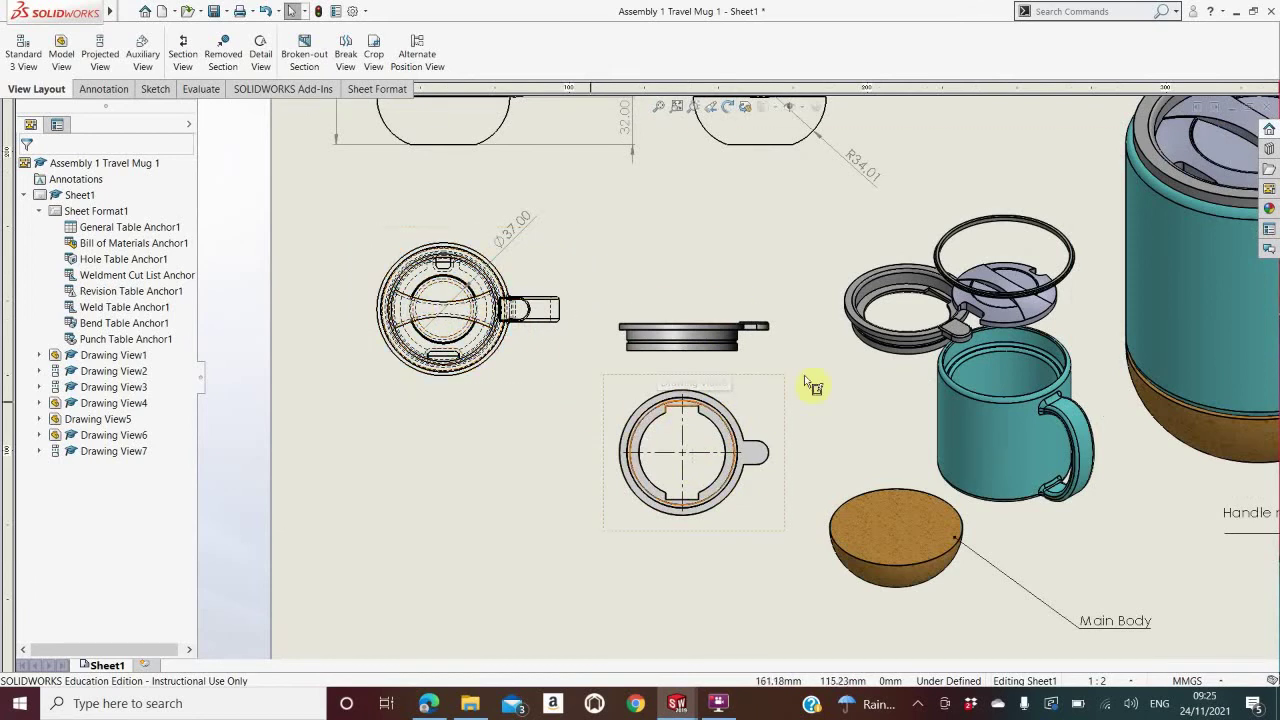
scroll(578, 458, "up", 1)
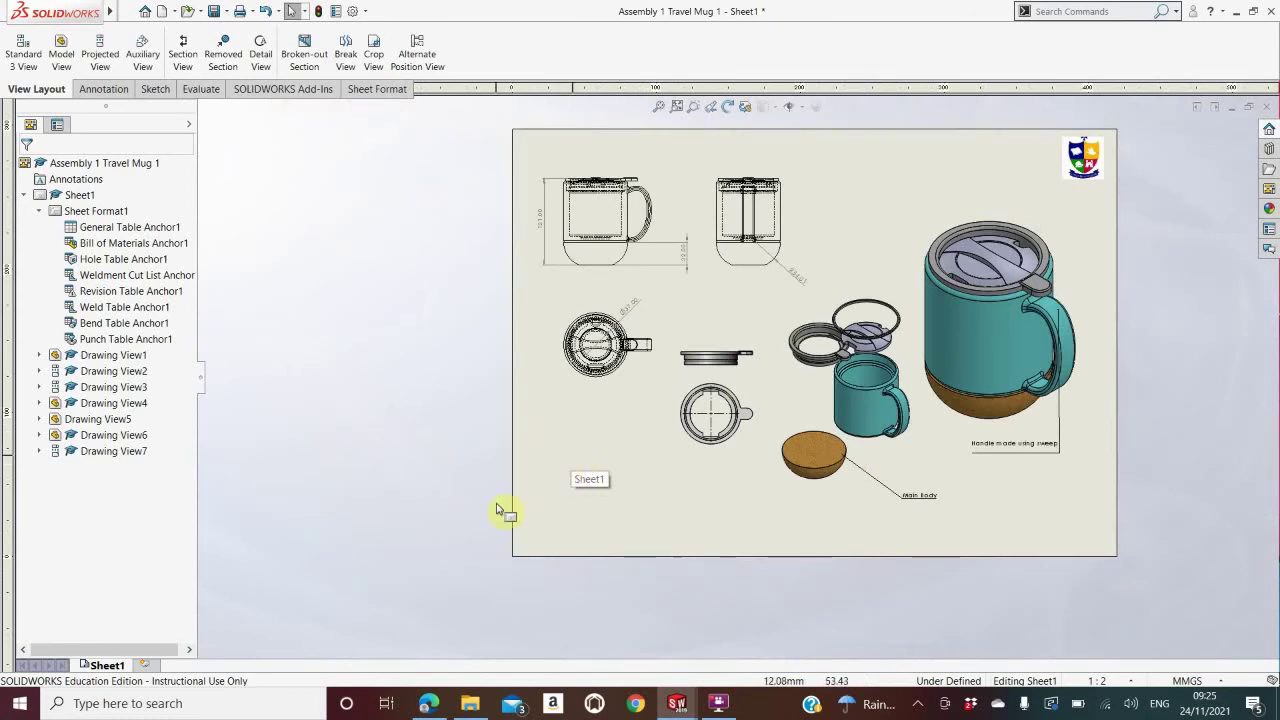
Step: Add a second sheet to the drawing and open its sheet format for editing
left_click(147, 666)
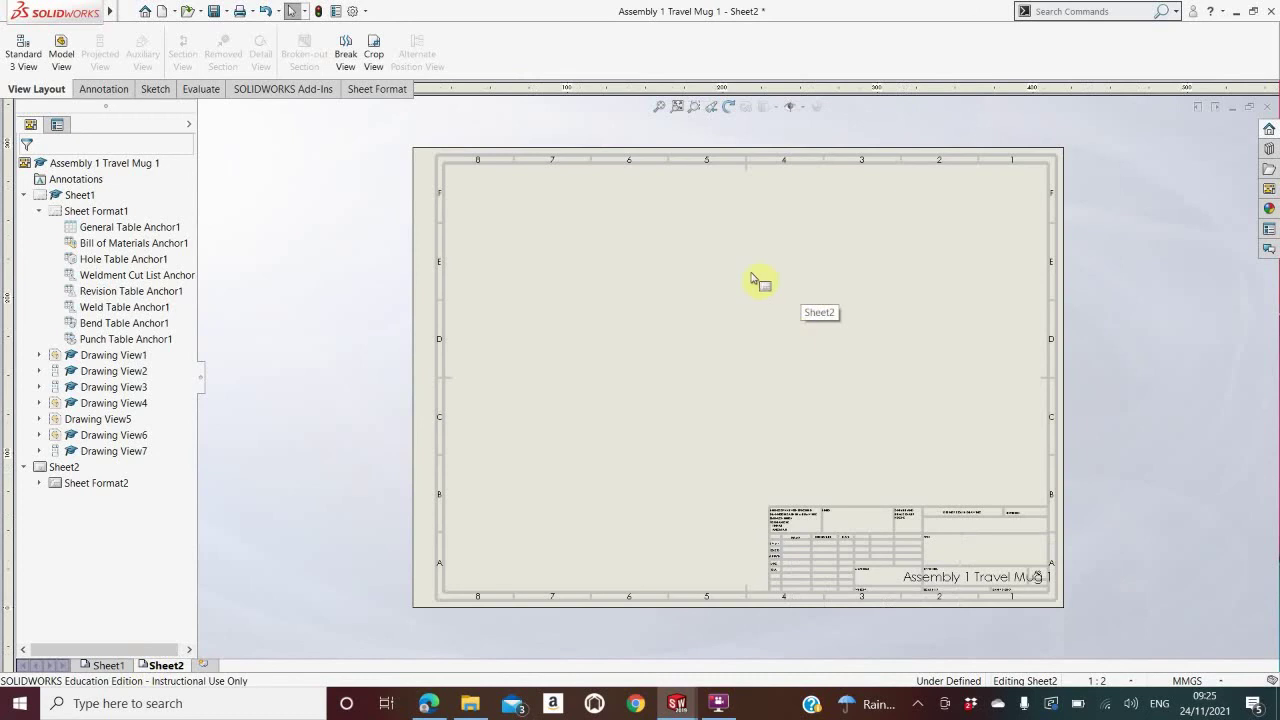
right_click(752, 277)
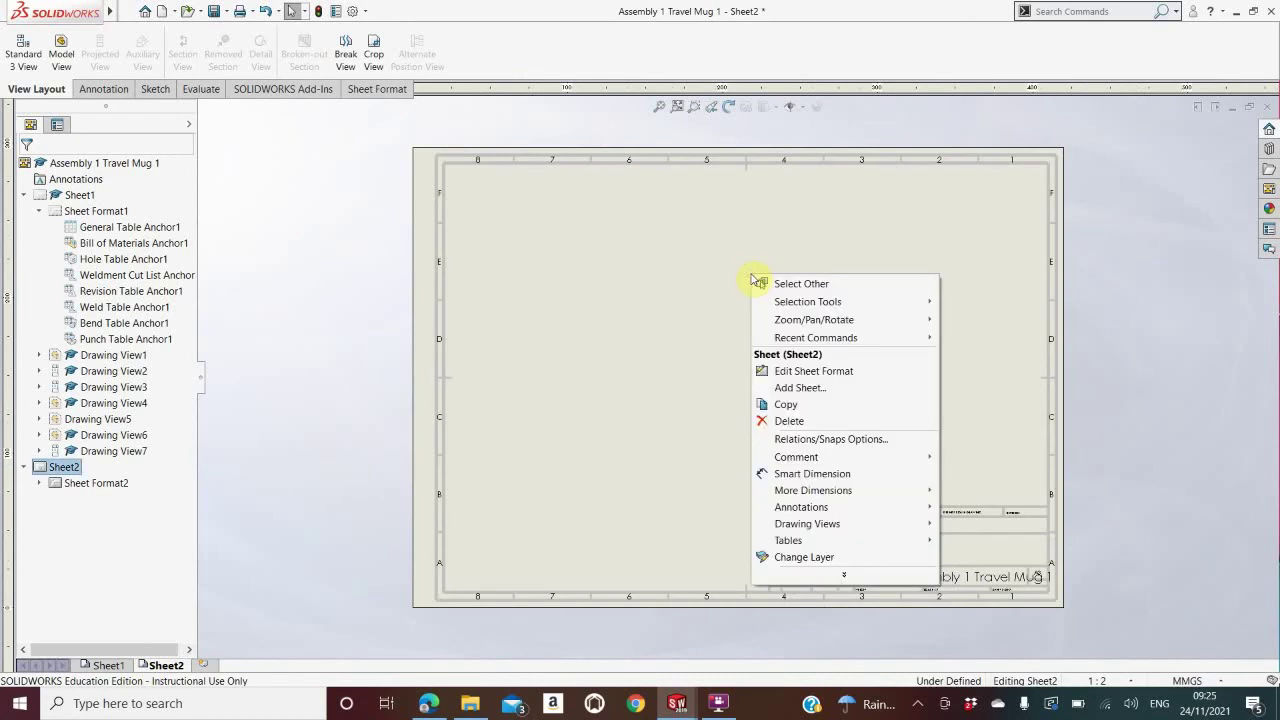
left_click(830, 374)
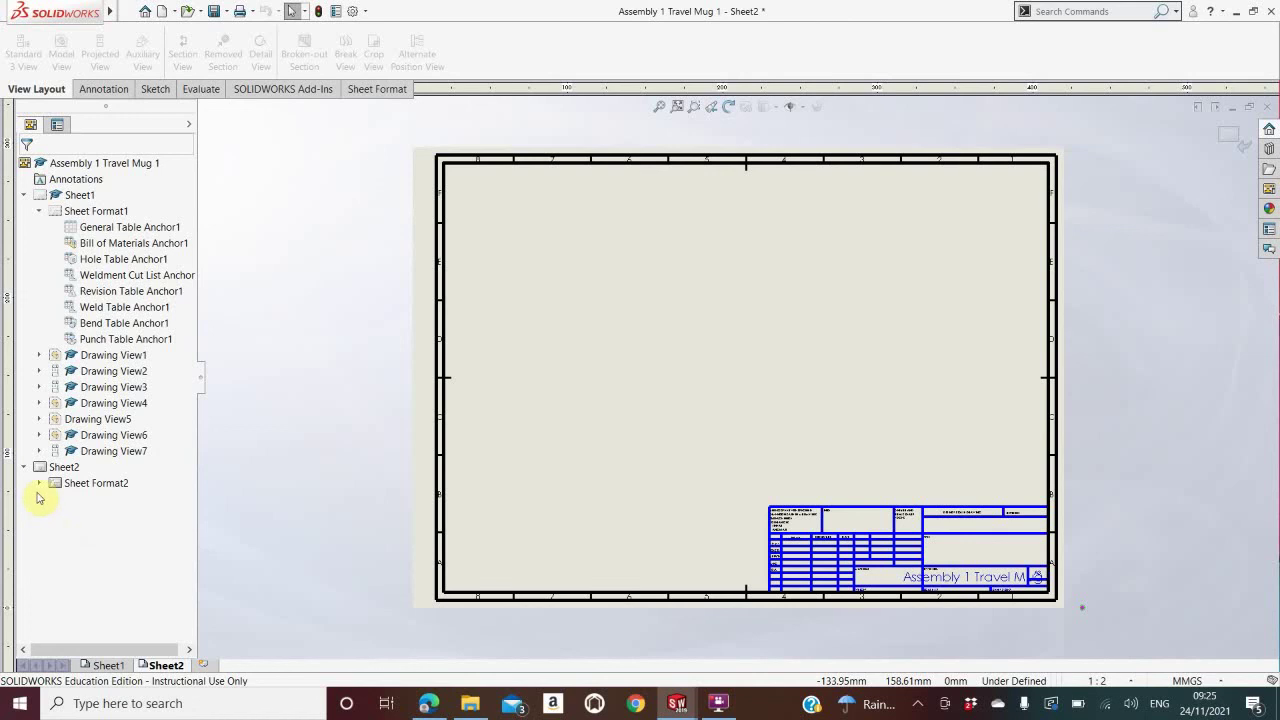
Step: Delete the border from the second sheet's format
left_click(40, 484)
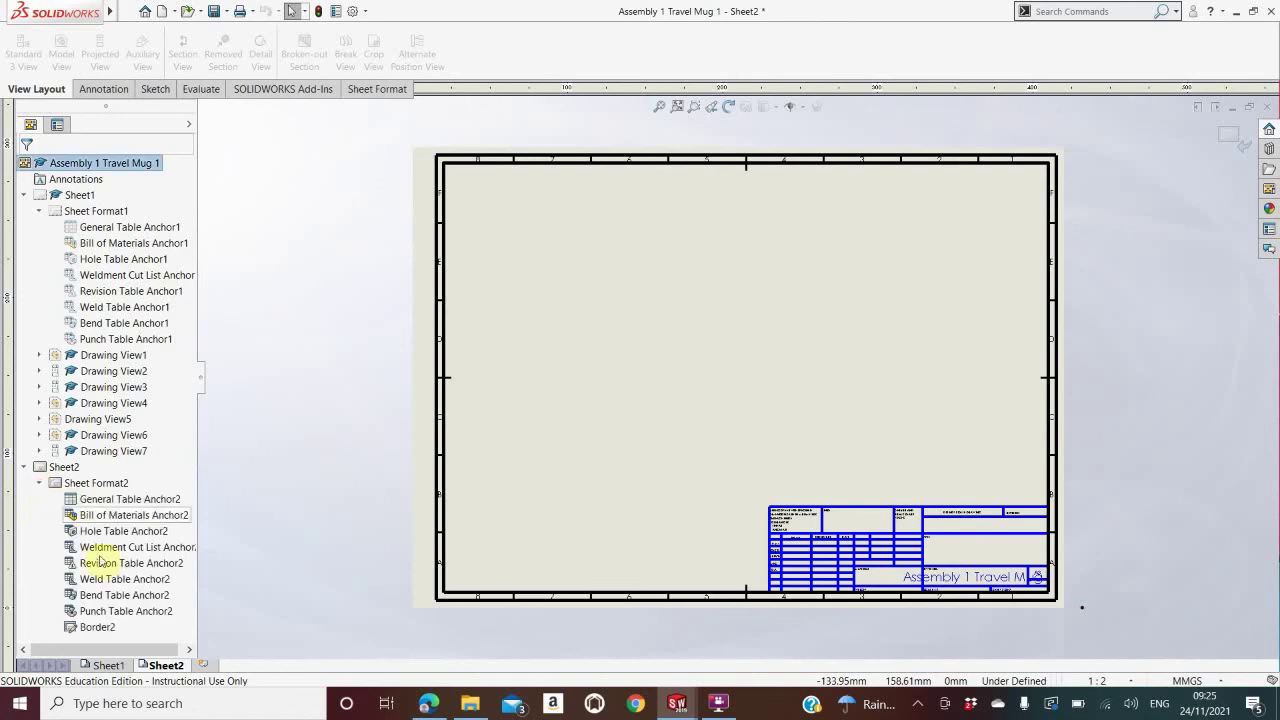
right_click(99, 634)
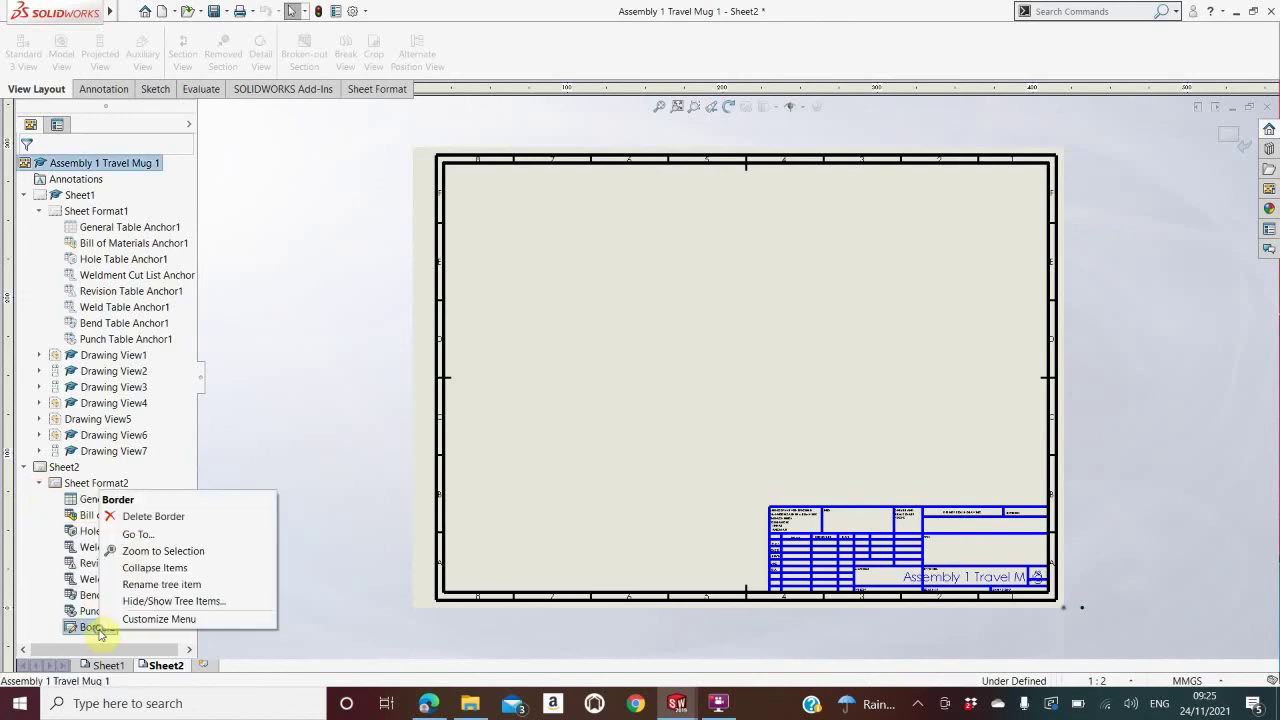
left_click(134, 517)
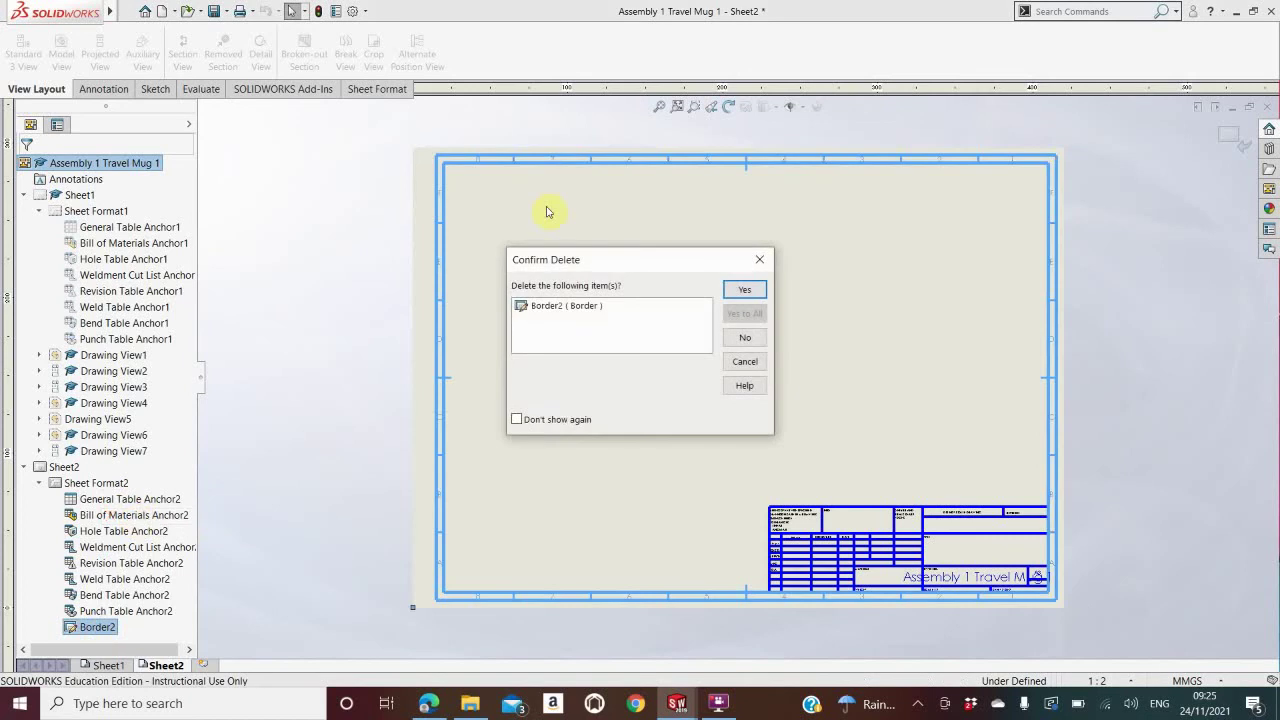
left_click(745, 290)
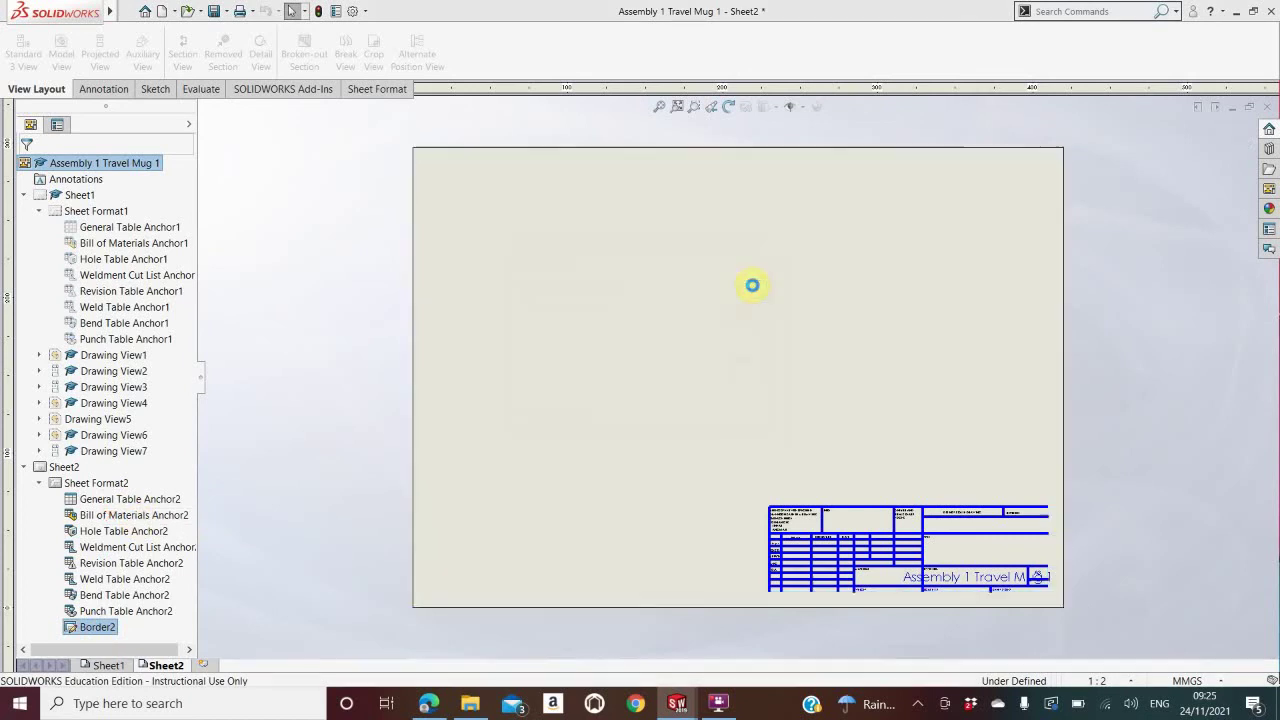
Step: Delete all title block lines and notes from the second sheet's format
left_click_drag(696, 404, 1131, 611)
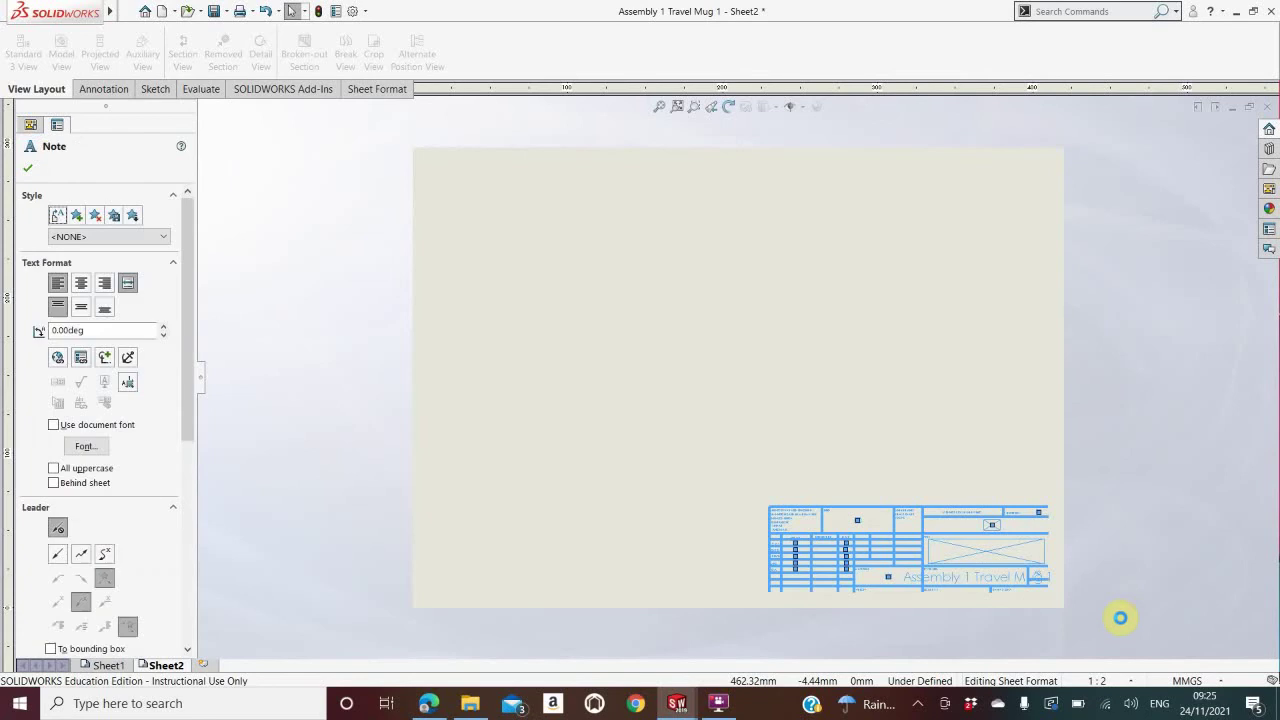
key("Delete")
Step: Insert the crest picture from the Downloads folder into the second sheet's format
mouse_move(11, 7)
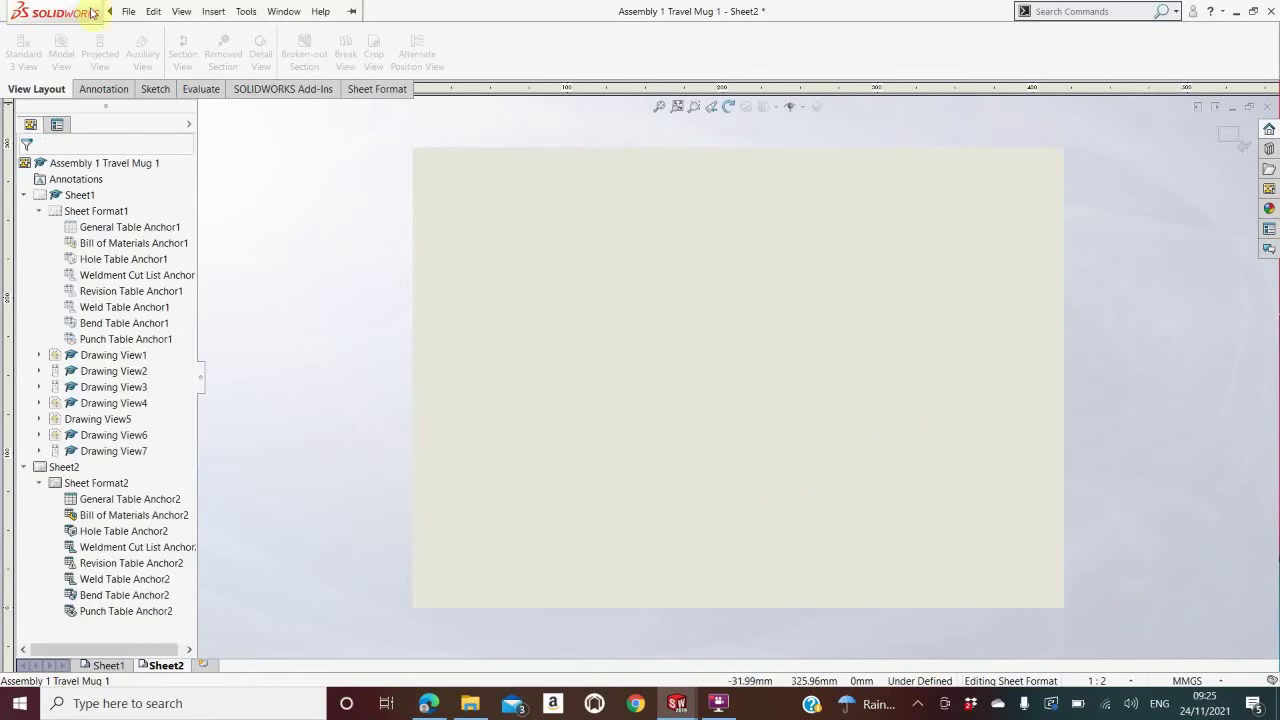
left_click(181, 11)
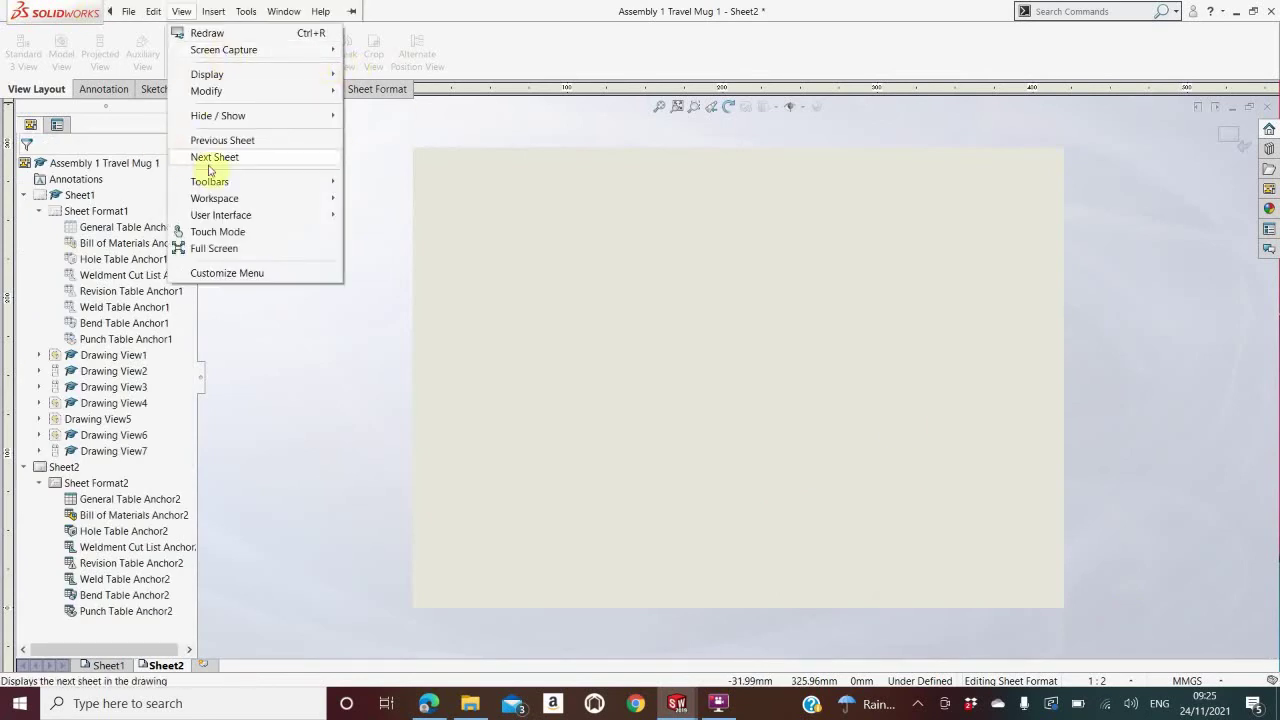
left_click(107, 12)
left_click(211, 11)
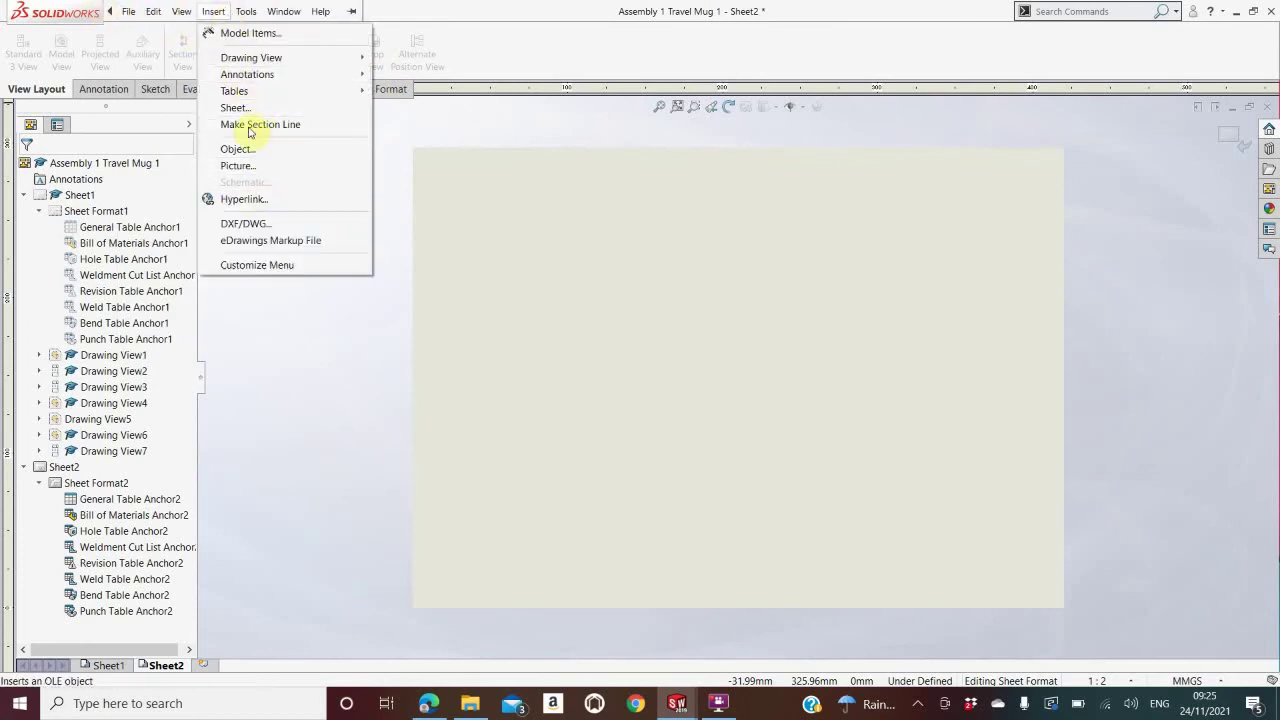
left_click(237, 167)
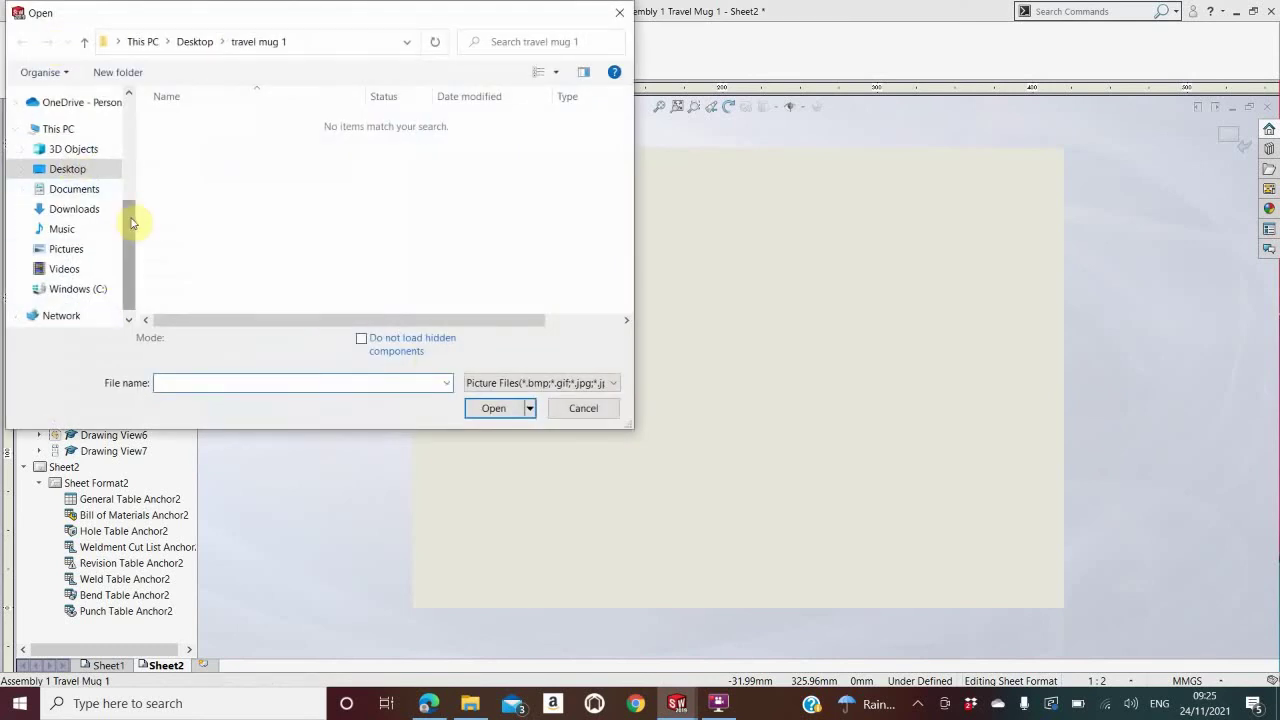
left_click(91, 210)
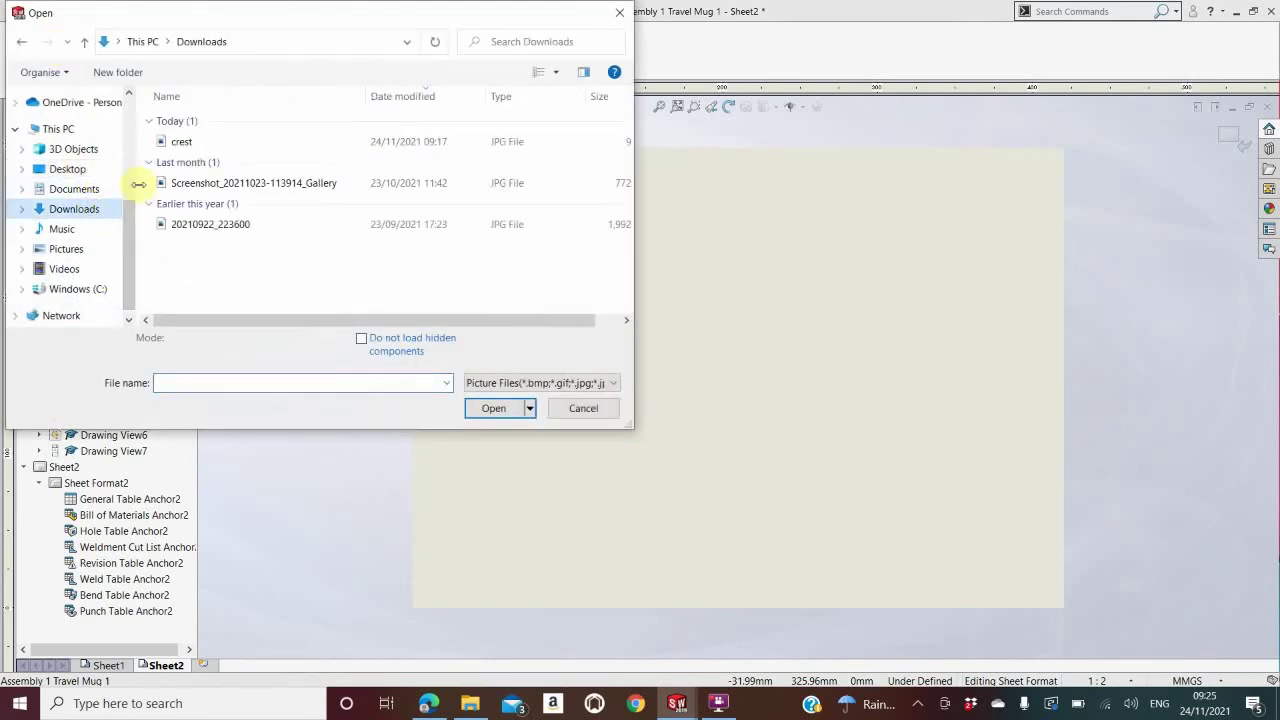
left_click(180, 141)
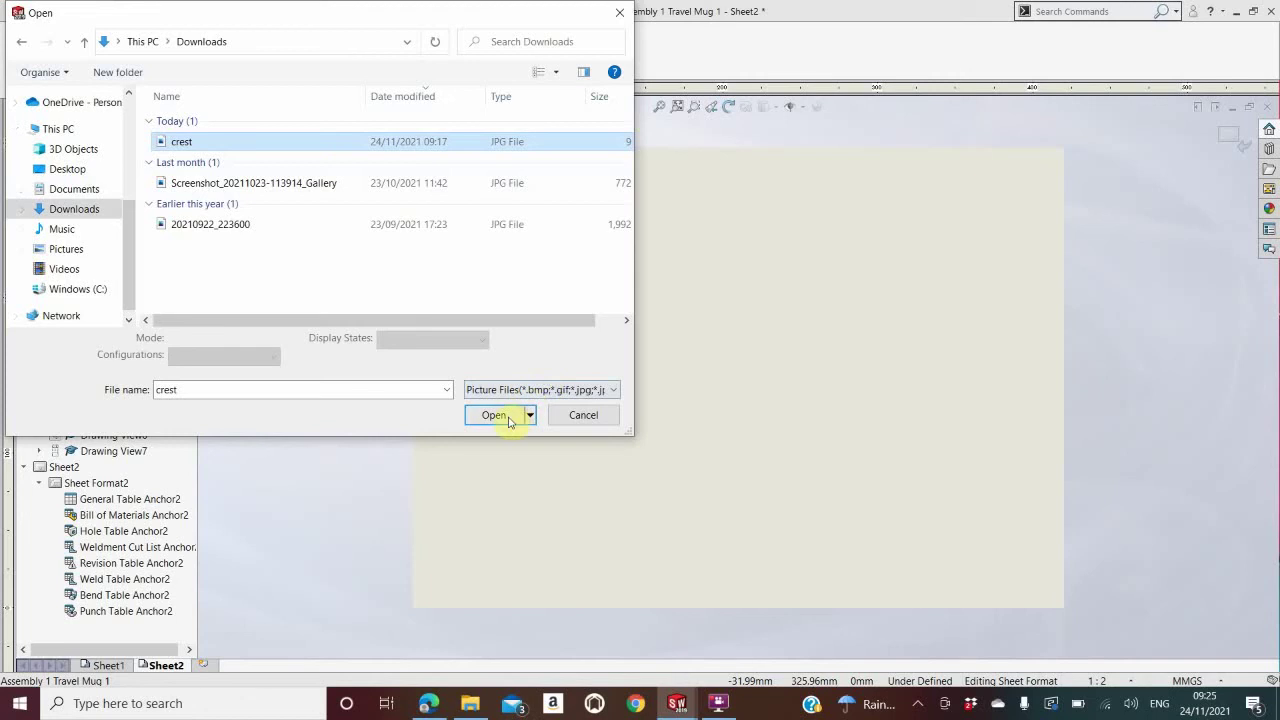
left_click(494, 415)
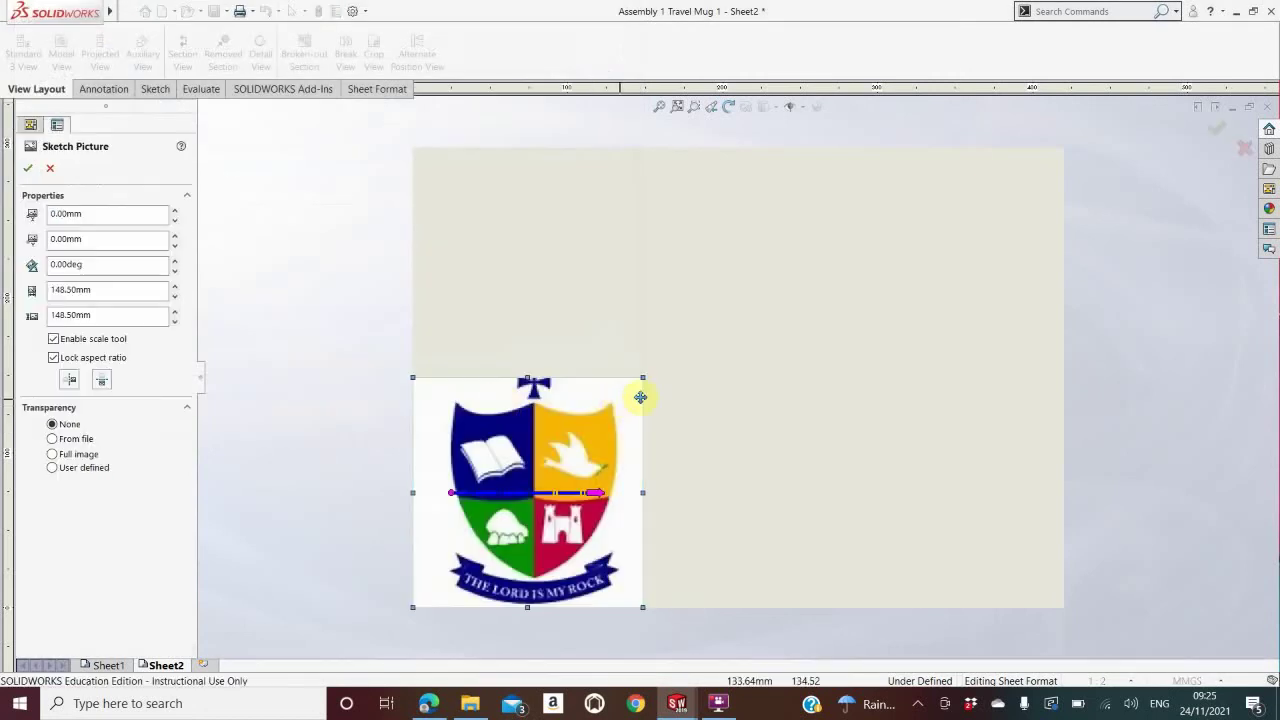
Step: Shrink the crest picture and set its width and height to 30 mm with the aspect ratio locked
mouse_move(643, 379)
left_mouse_down()
mouse_move(597, 509)
mouse_move(463, 590)
left_mouse_up()
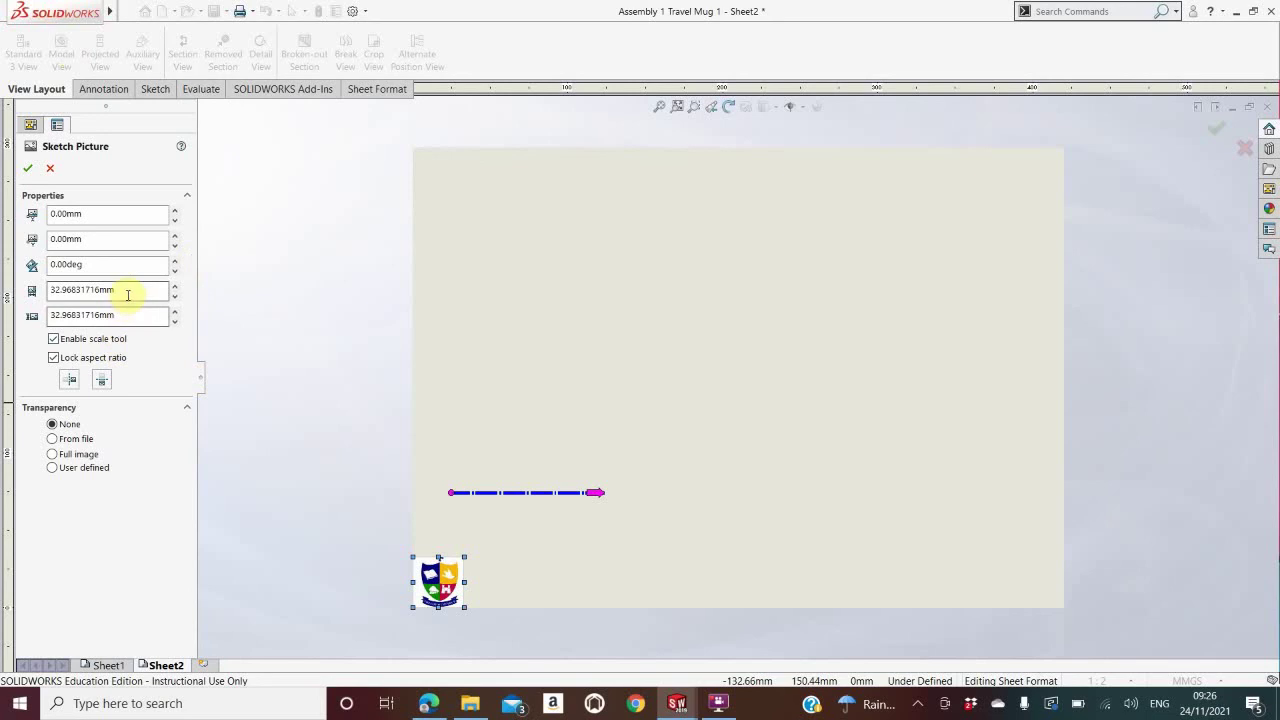
left_click_drag(120, 290, 62, 290)
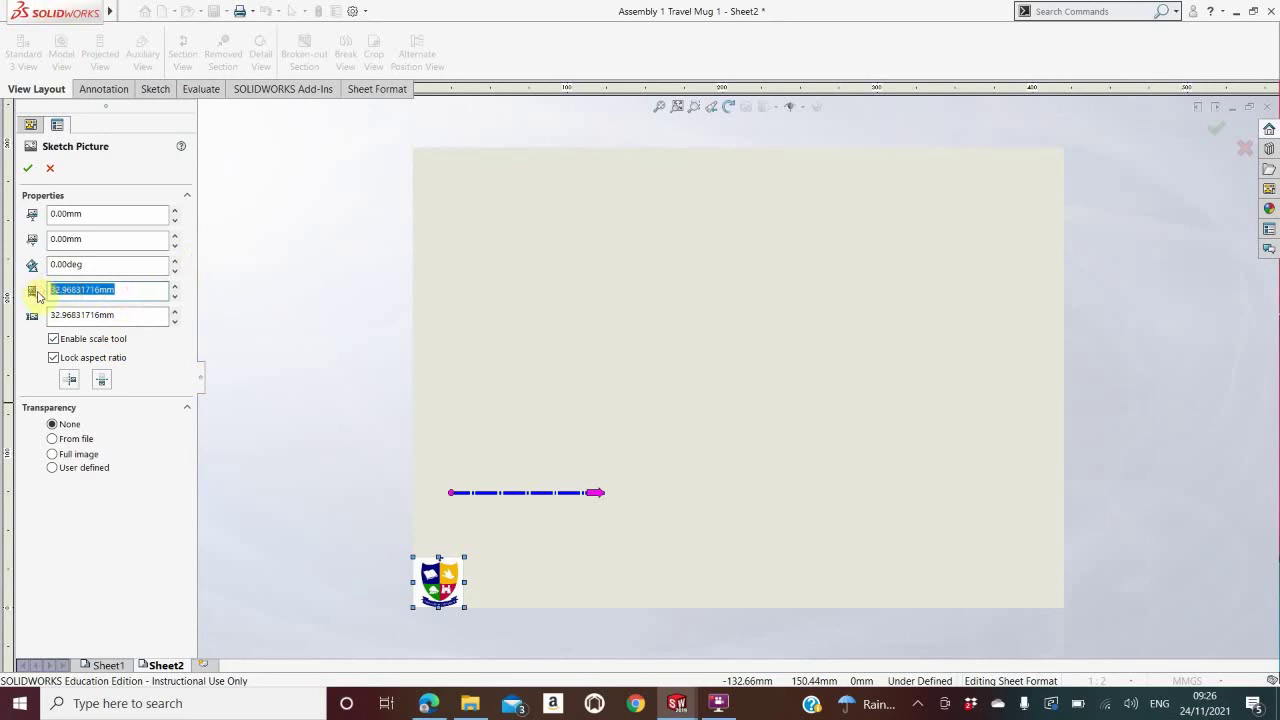
key("Tab")
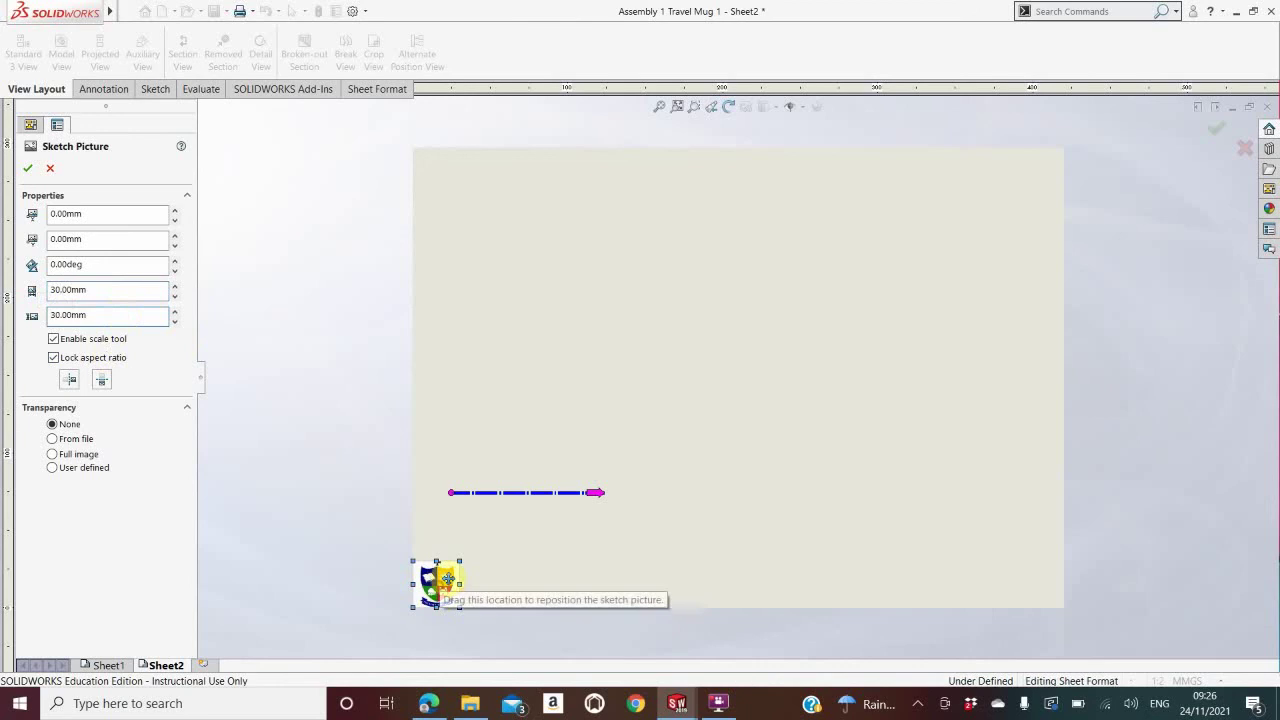
Step: Place the crest in the upper-right corner of the second sheet and finish editing the sheet format
mouse_move(443, 578)
left_mouse_down()
mouse_move(698, 374)
mouse_move(1051, 240)
mouse_move(1075, 195)
mouse_move(1040, 188)
mouse_move(1012, 215)
left_mouse_up()
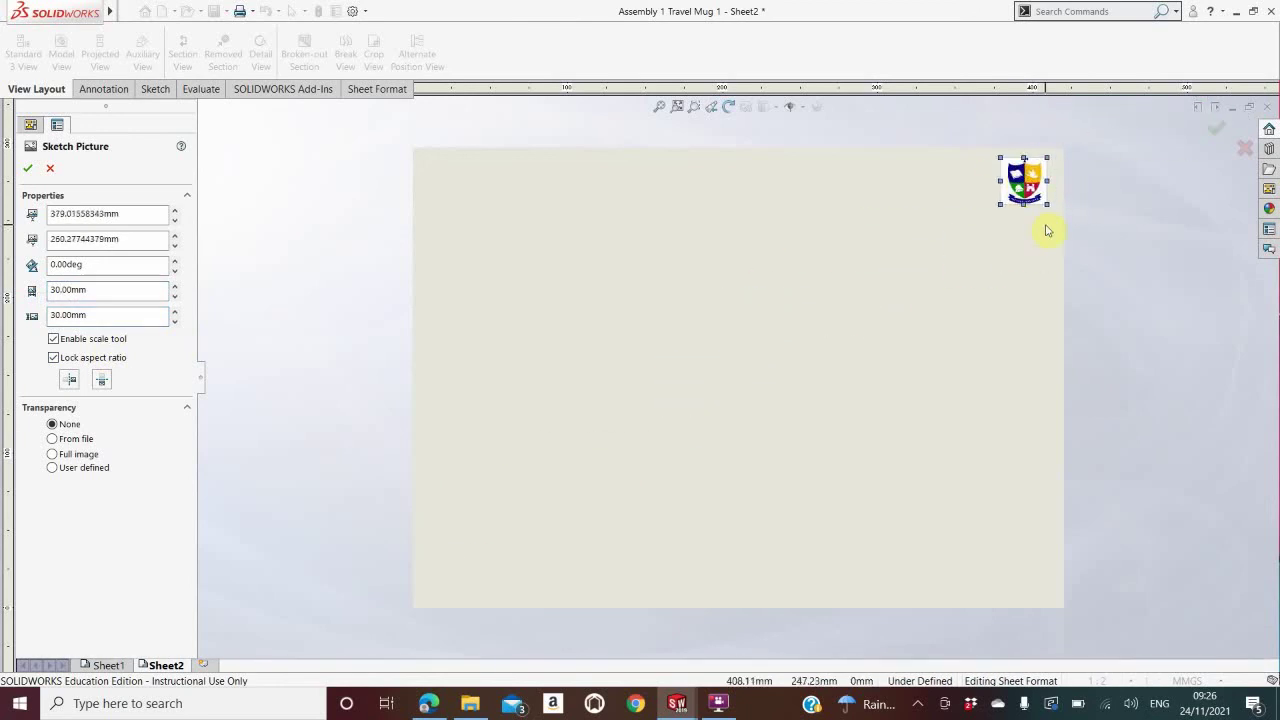
left_click(1216, 132)
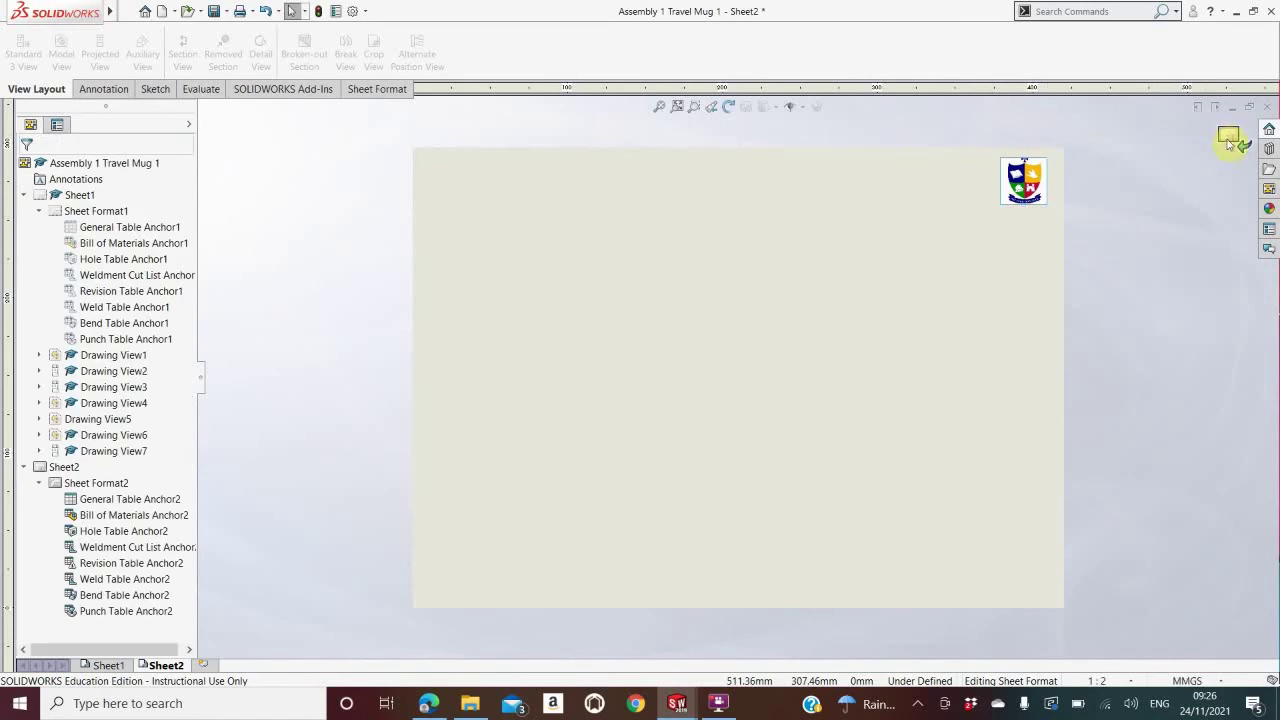
left_click(1230, 136)
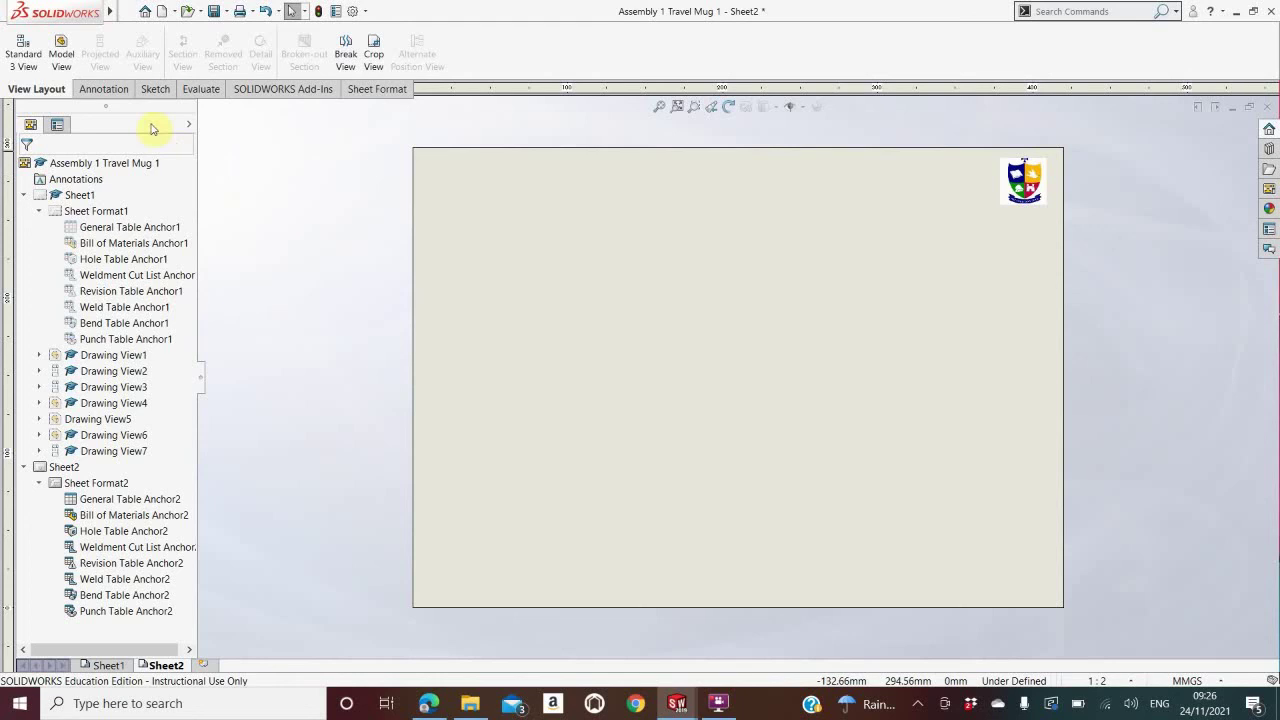
left_click(62, 52)
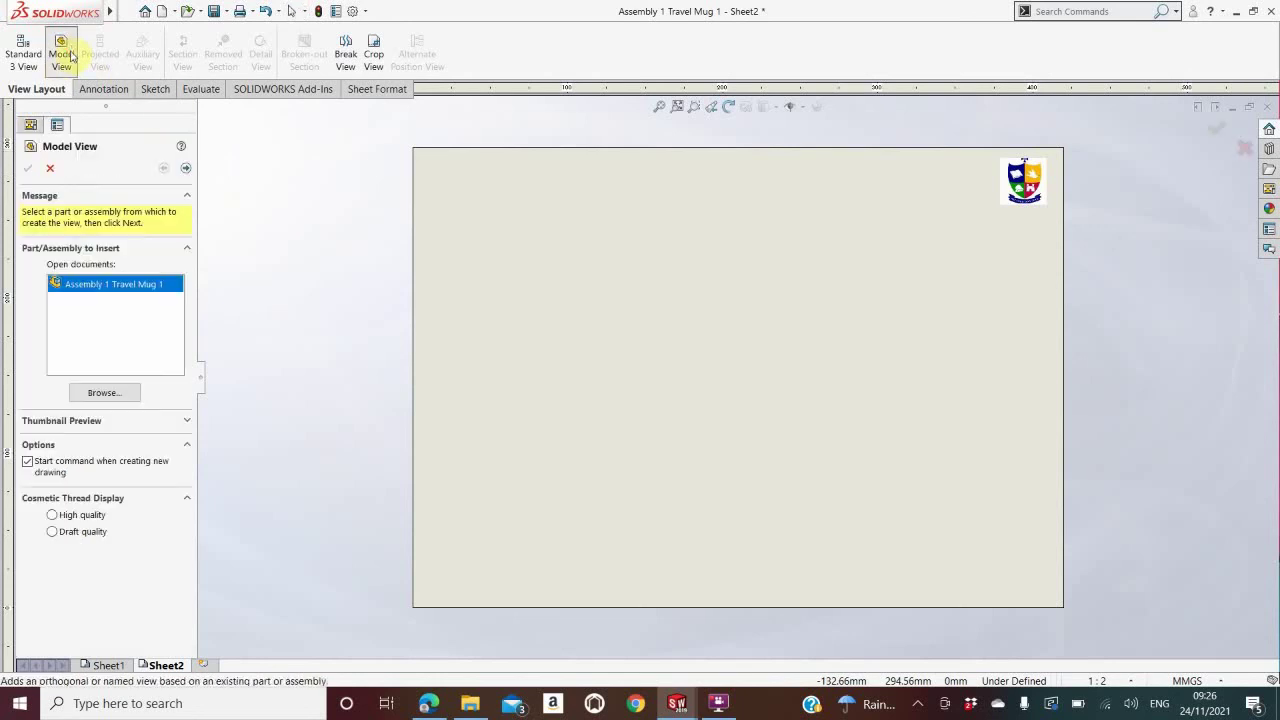
double_click(115, 285)
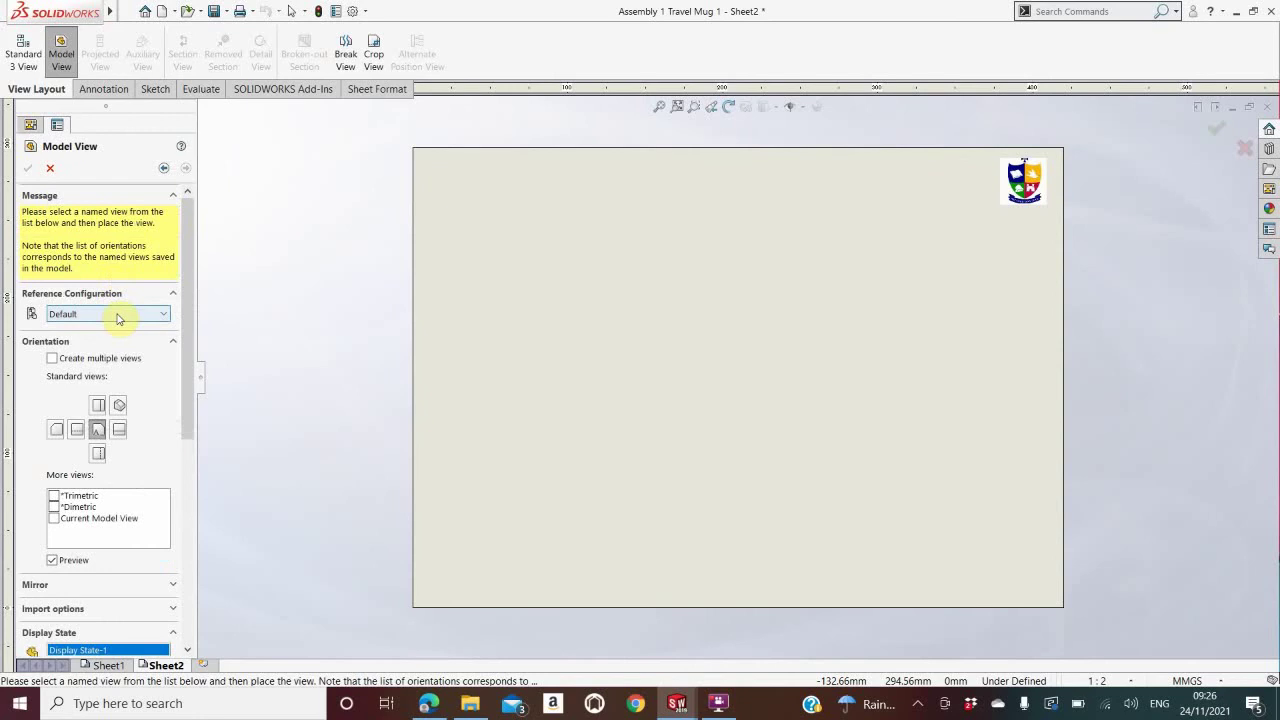
left_click(118, 316)
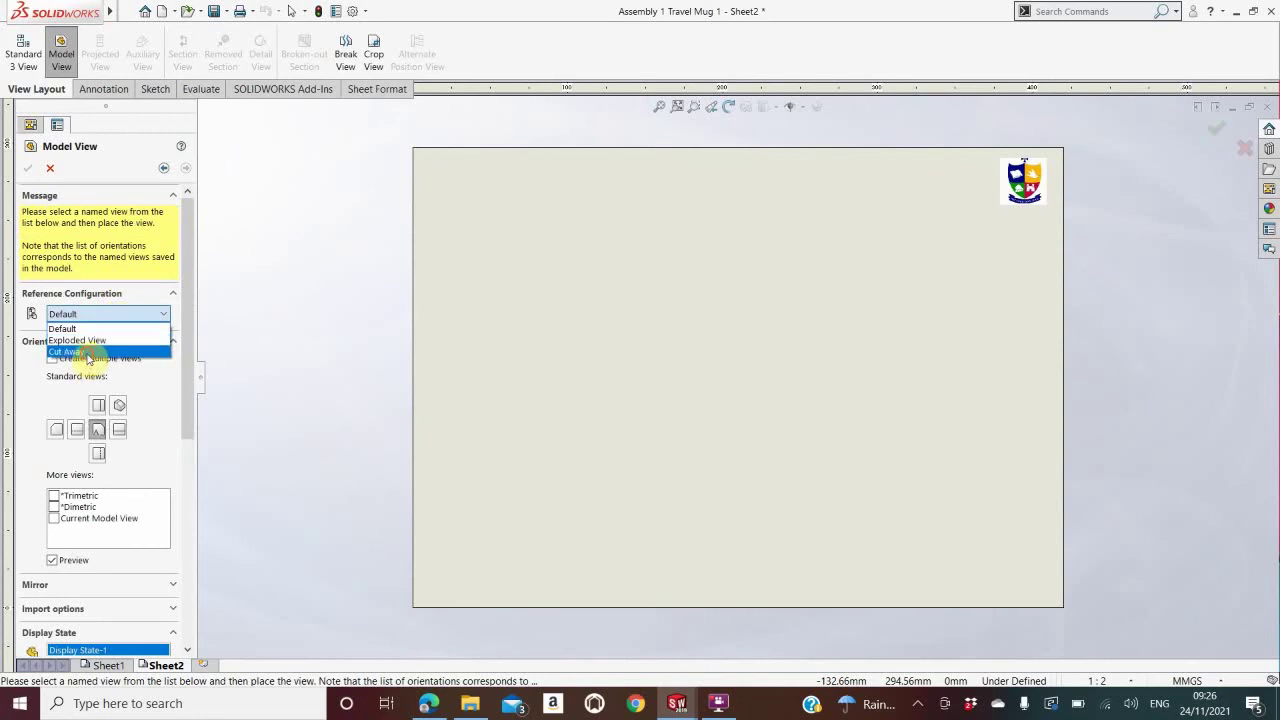
left_click(88, 353)
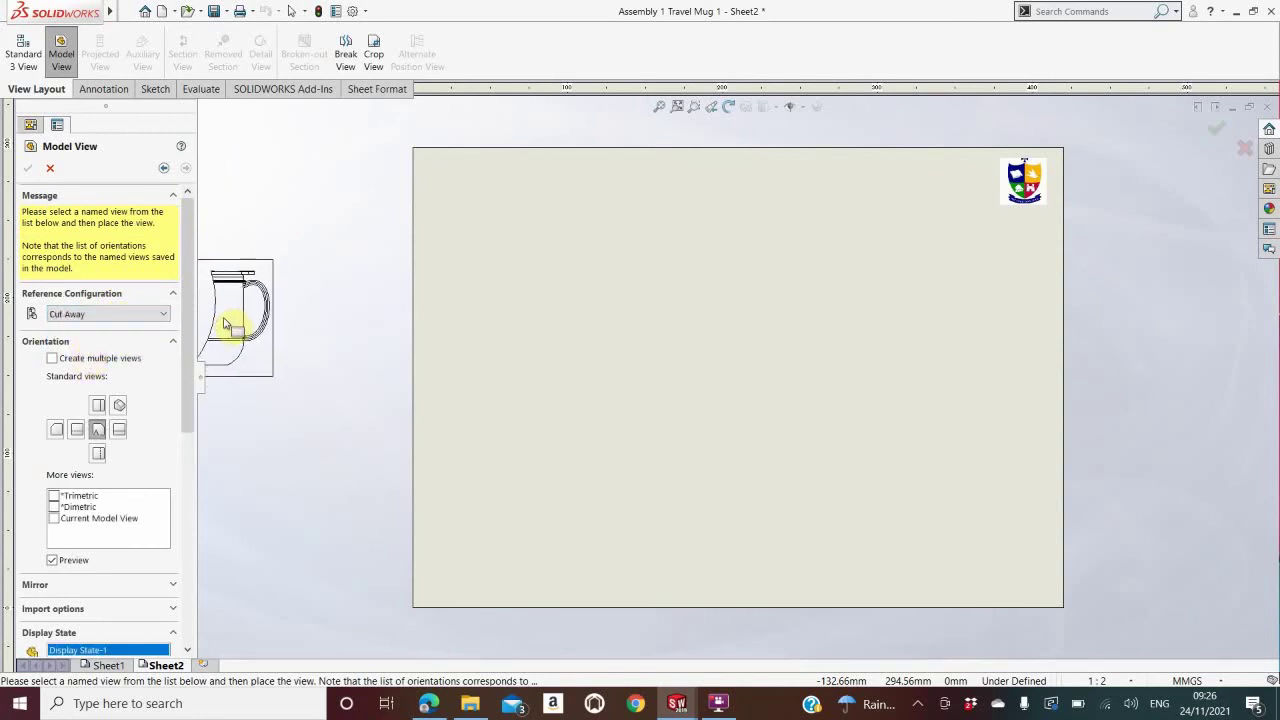
scroll(194, 330, "down", 2)
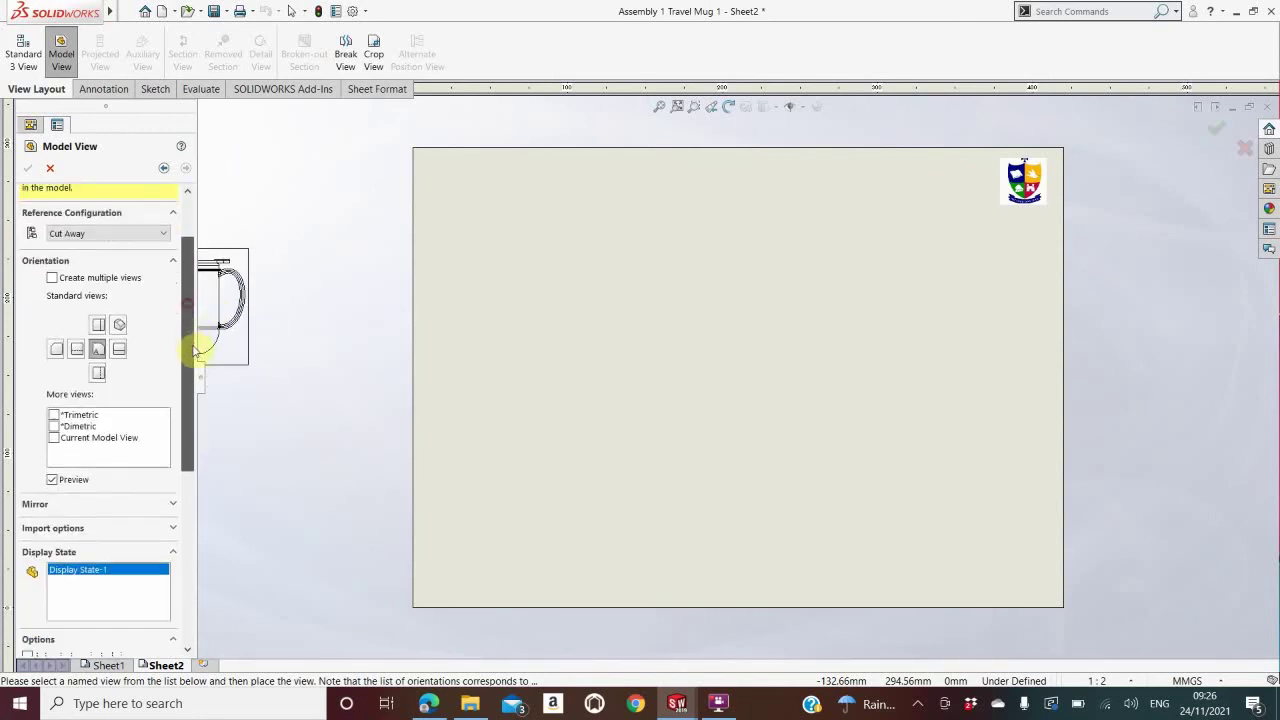
left_click(119, 322)
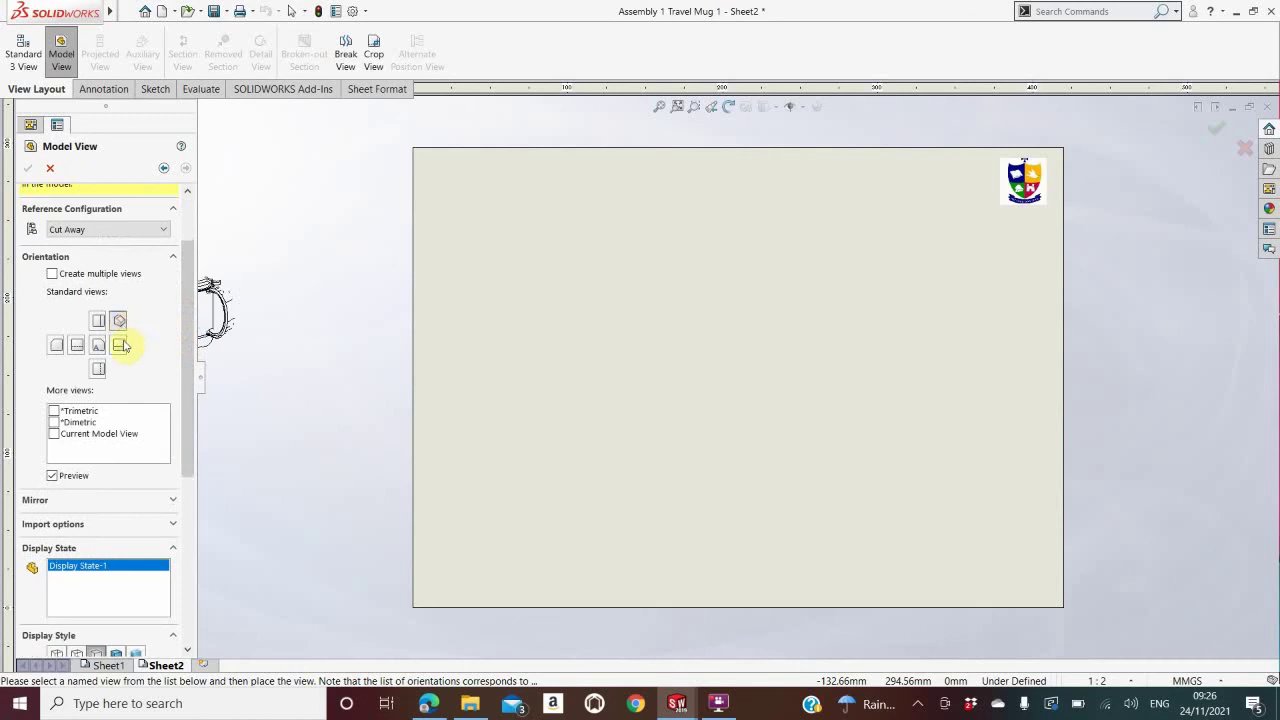
left_click(62, 423)
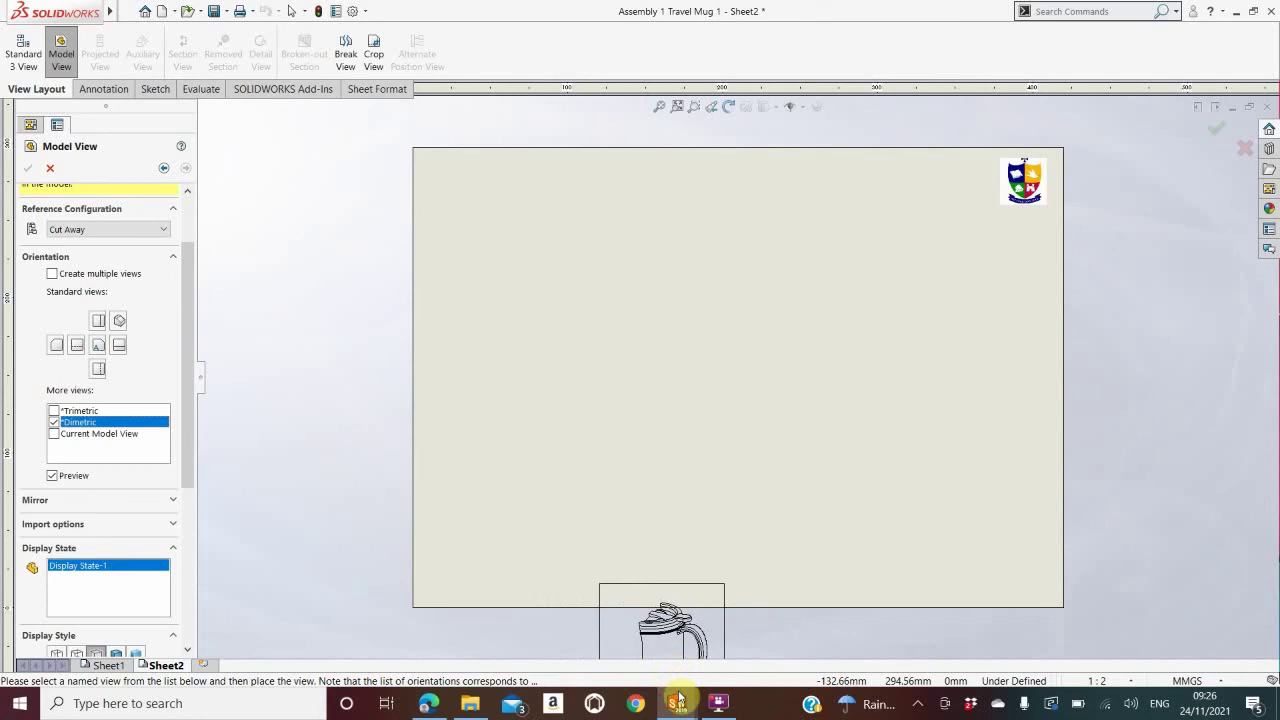
Step: Switch to the travel mug assembly, activate its Cut Away configuration and rotate the mug so the cut interior faces forward
mouse_move(681, 704)
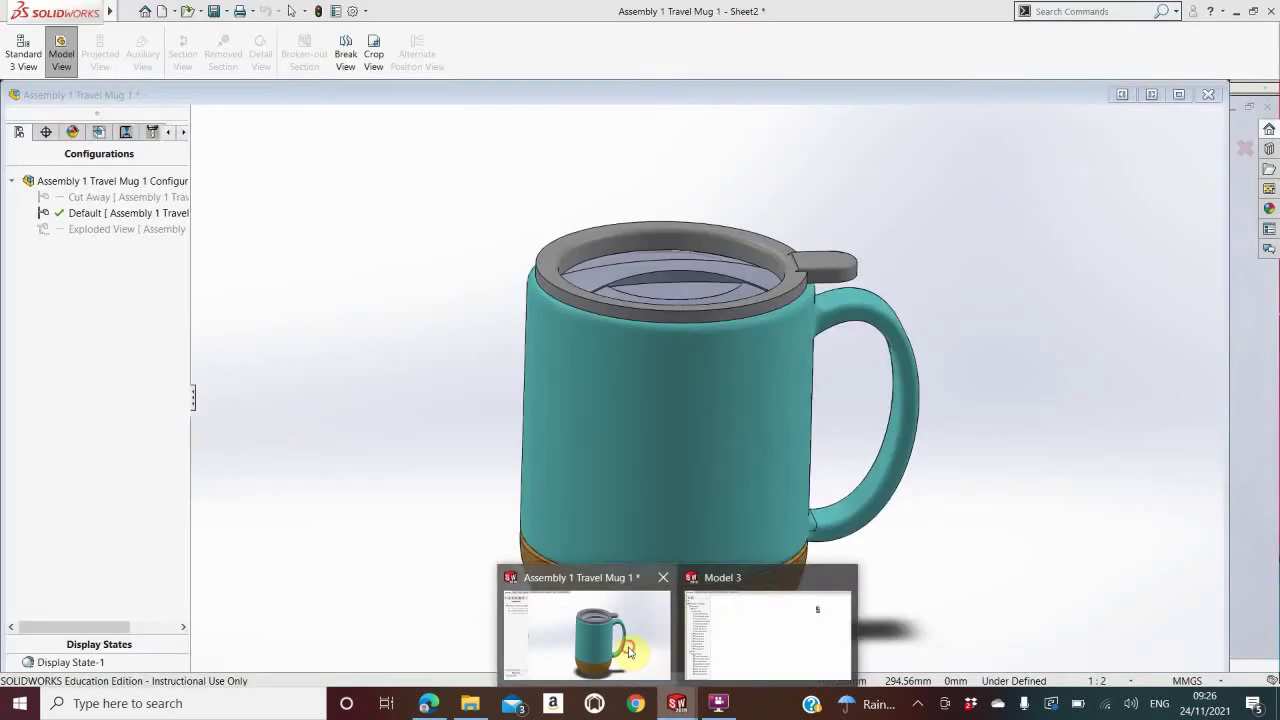
left_click(630, 652)
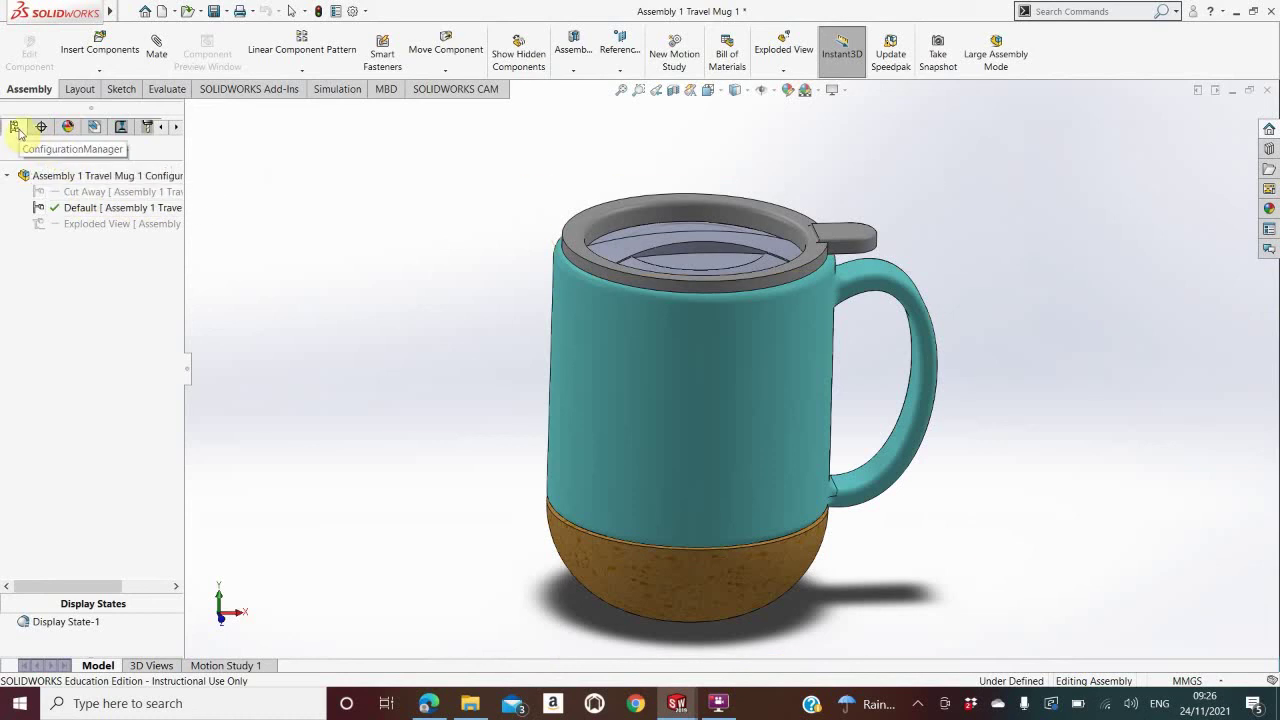
double_click(117, 191)
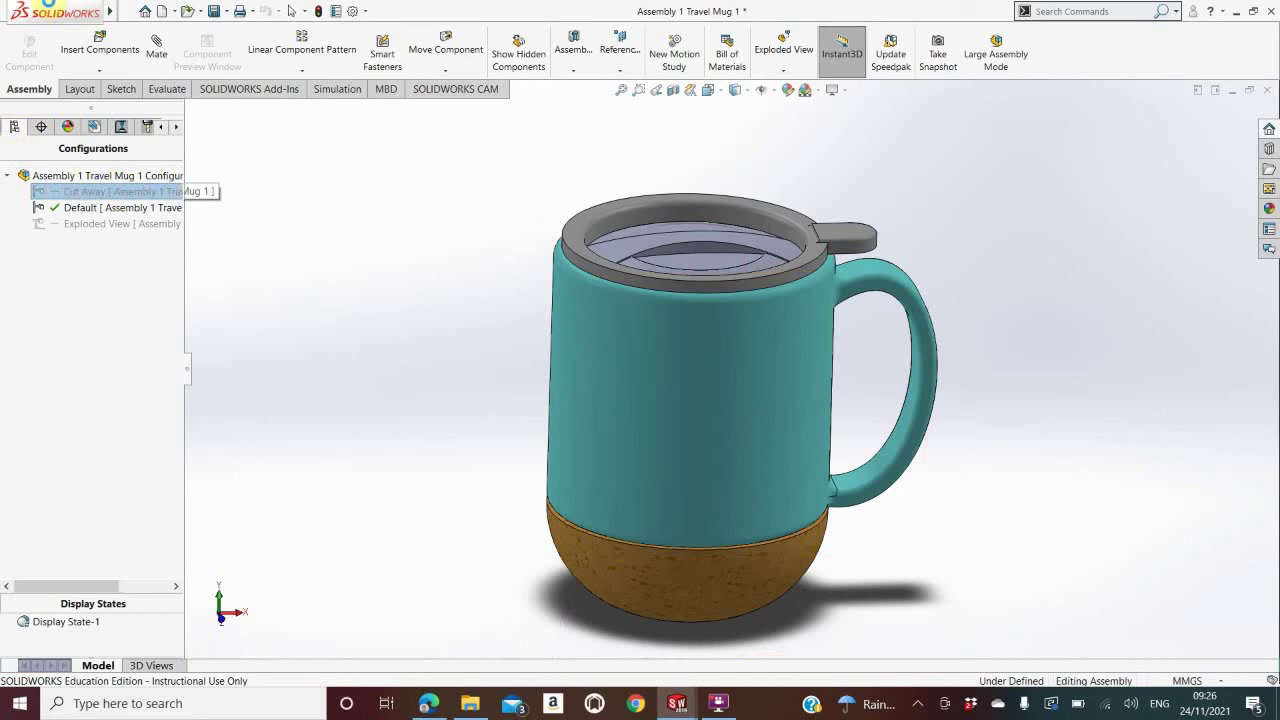
mouse_move(44, 8)
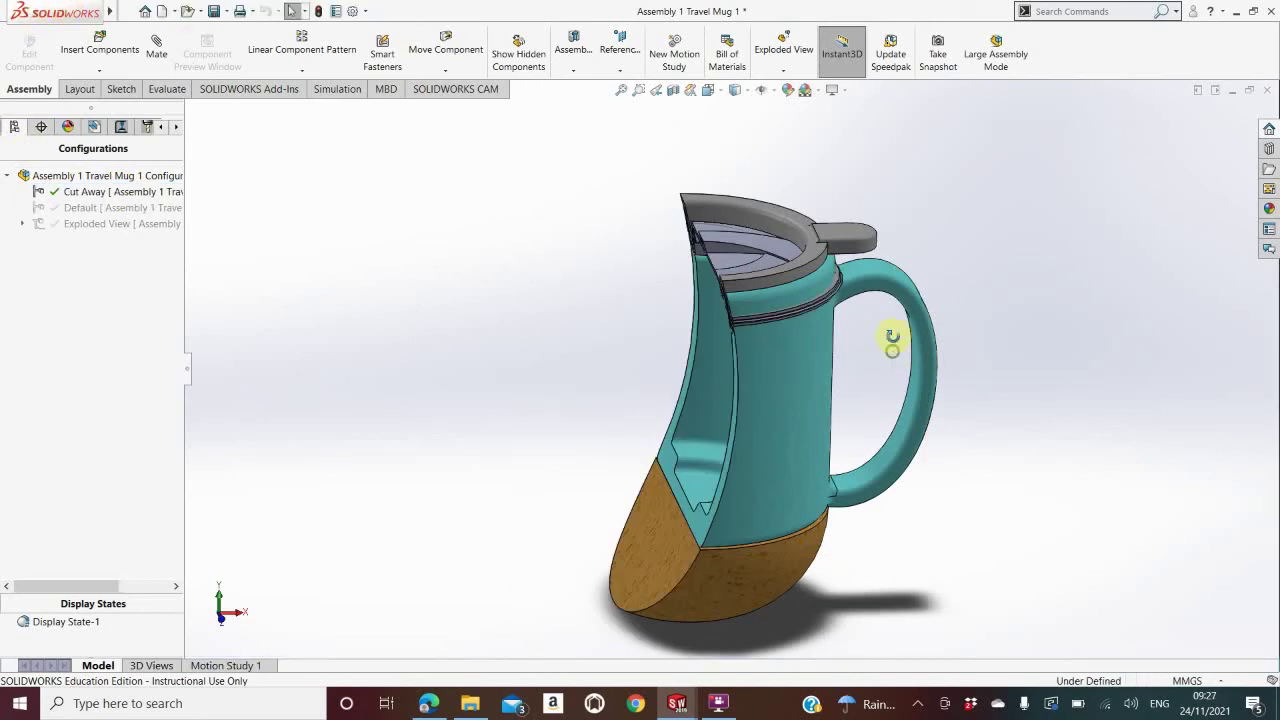
middle_click_drag(894, 340, 943, 360)
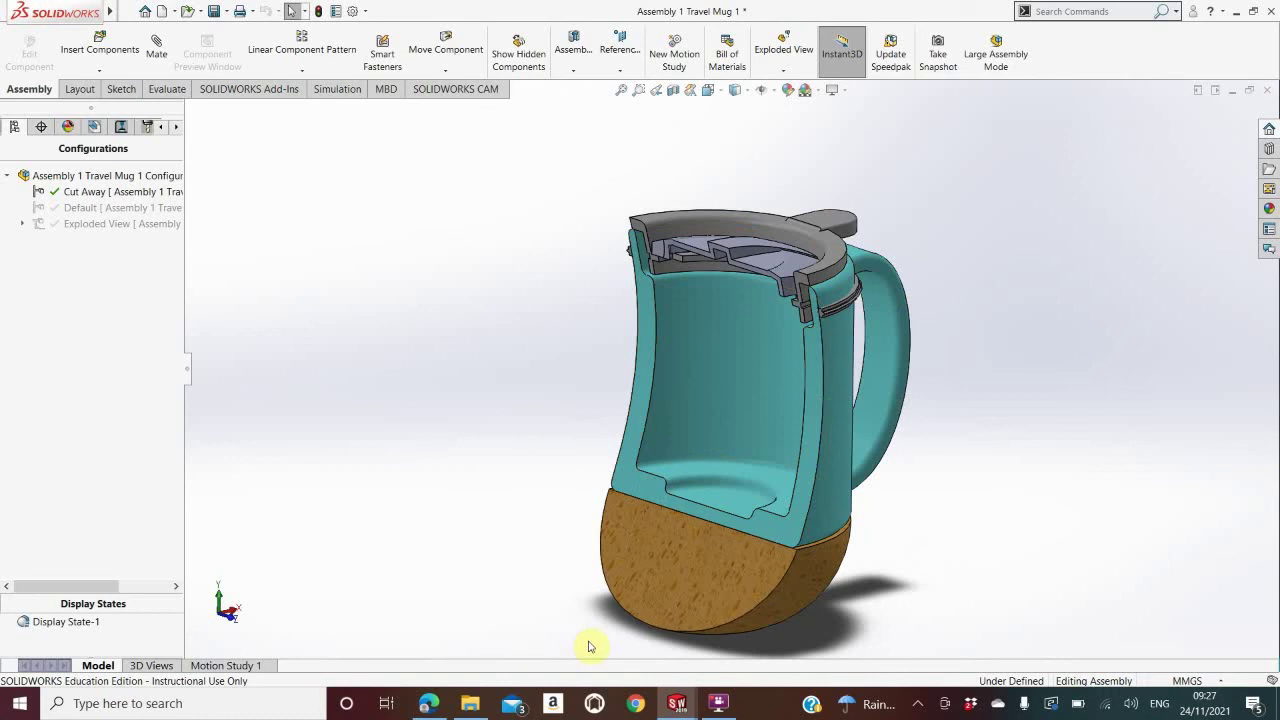
Step: Return to the second drawing sheet and start a Travel Mug assembly model view using the Cut Away configuration and current model orientation
mouse_move(677, 703)
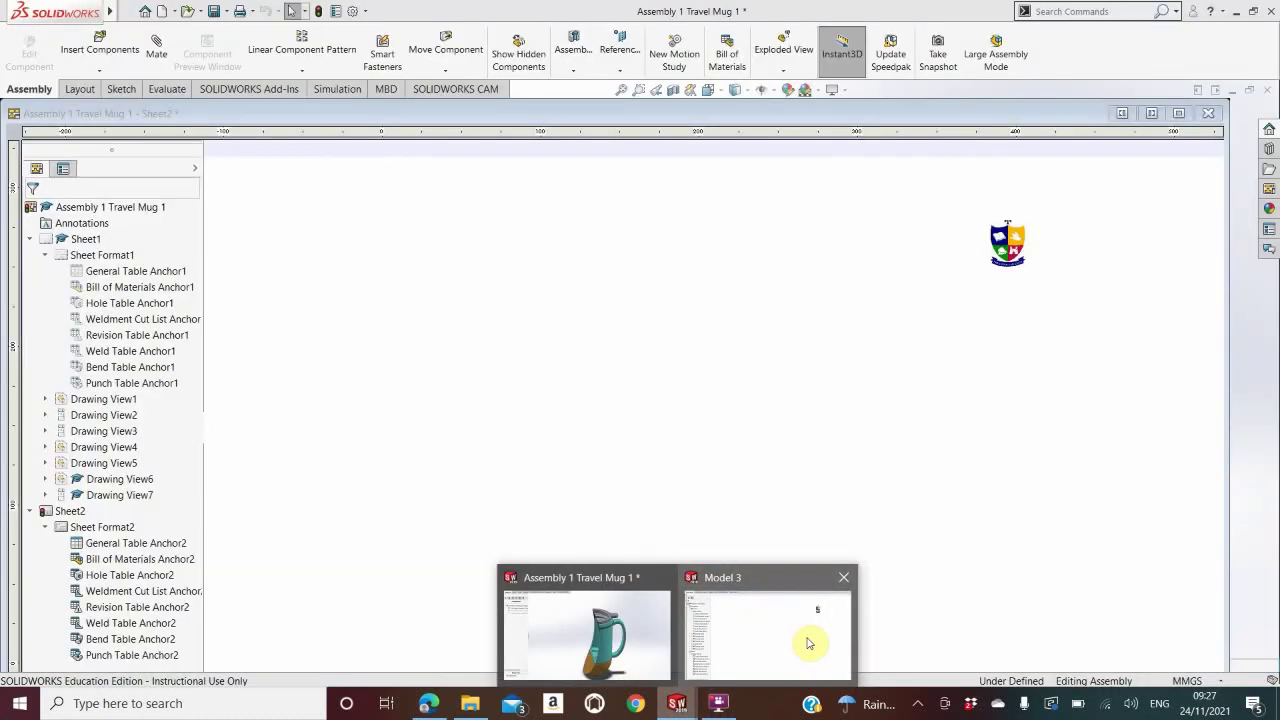
left_click(807, 637)
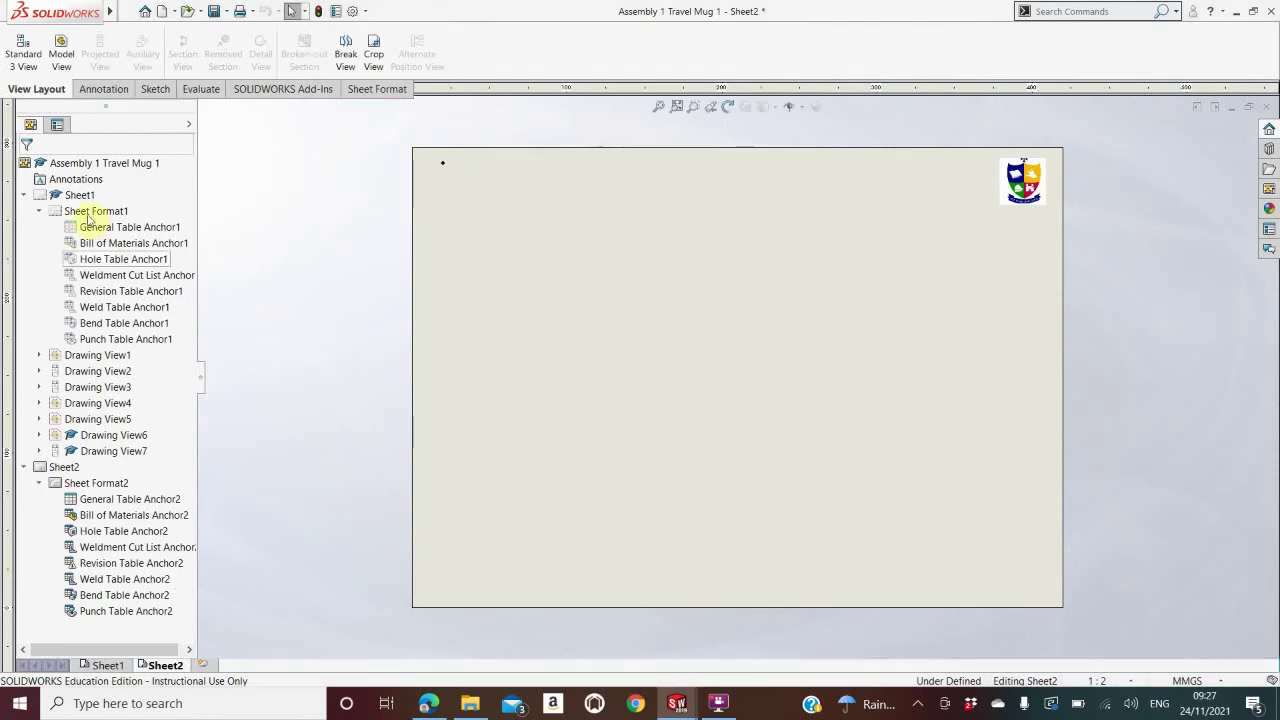
left_click(60, 47)
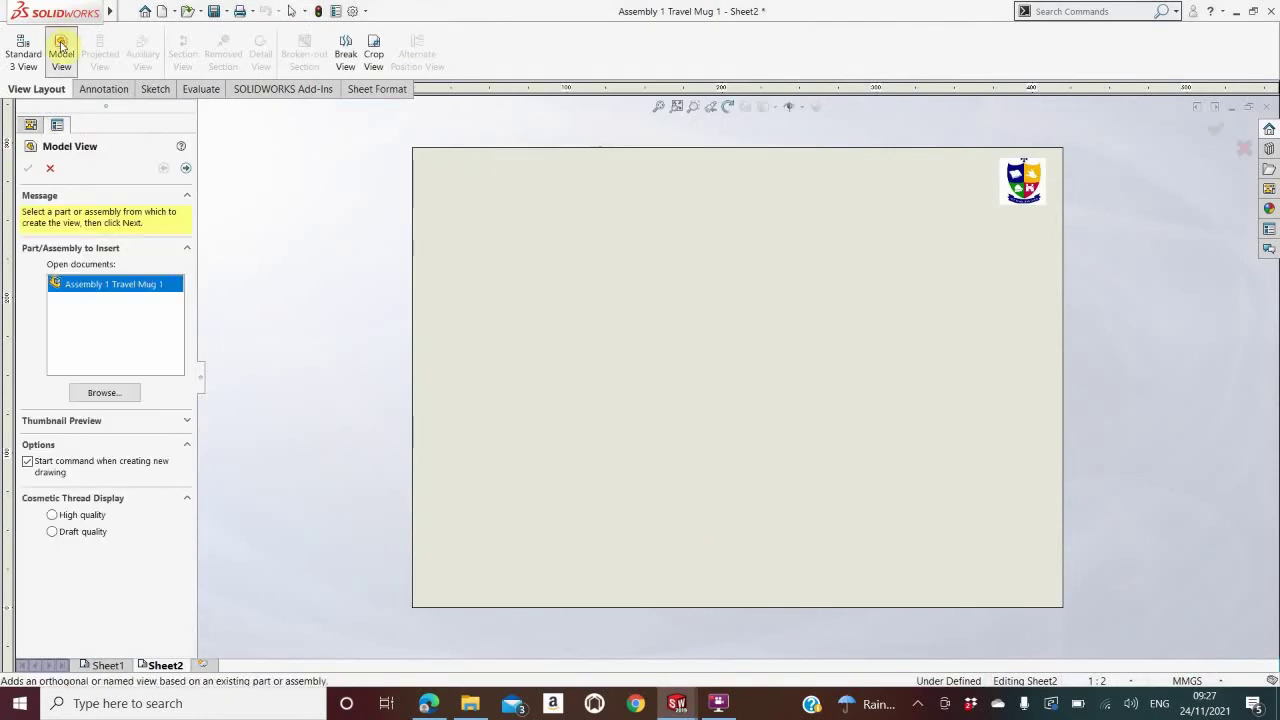
double_click(145, 285)
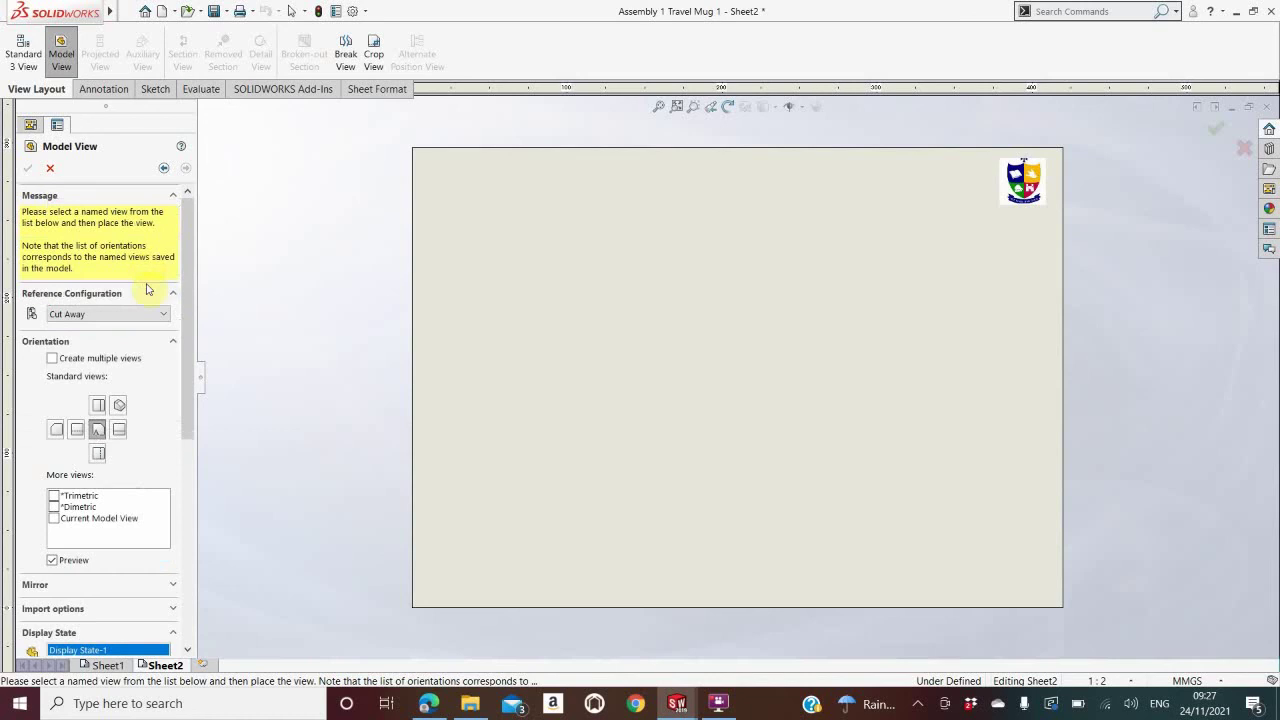
left_click(155, 315)
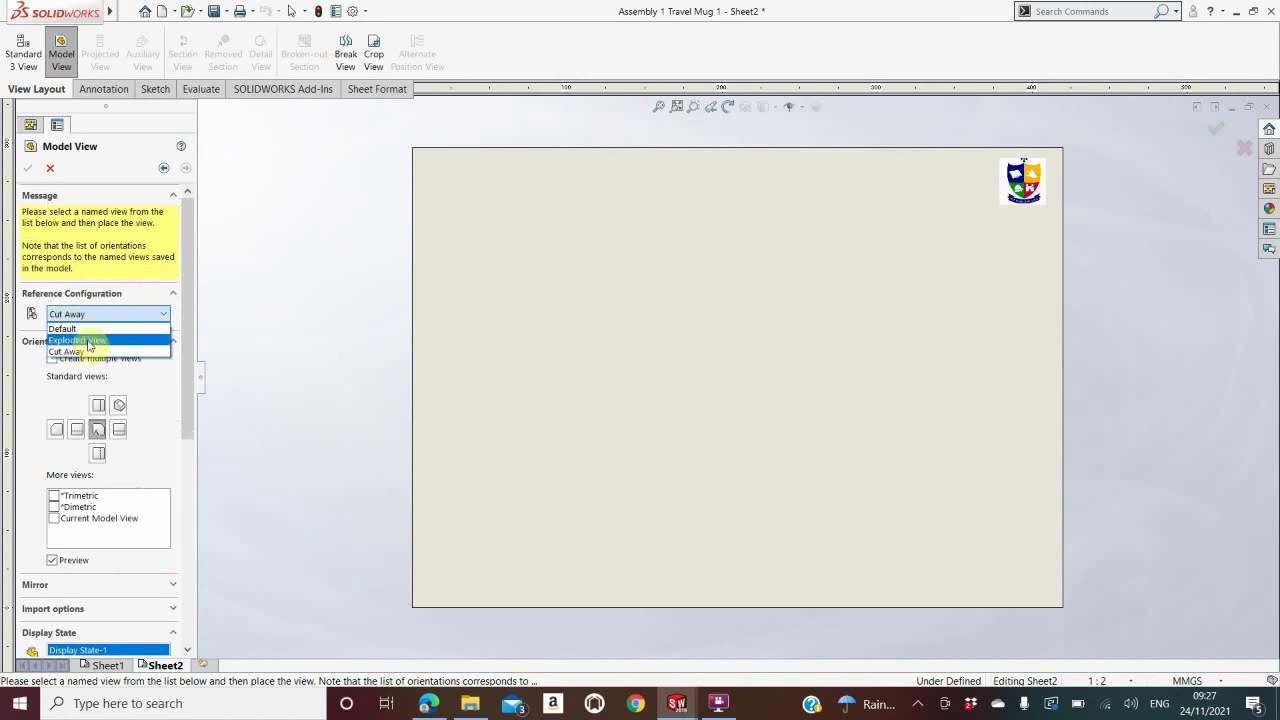
left_click(107, 358)
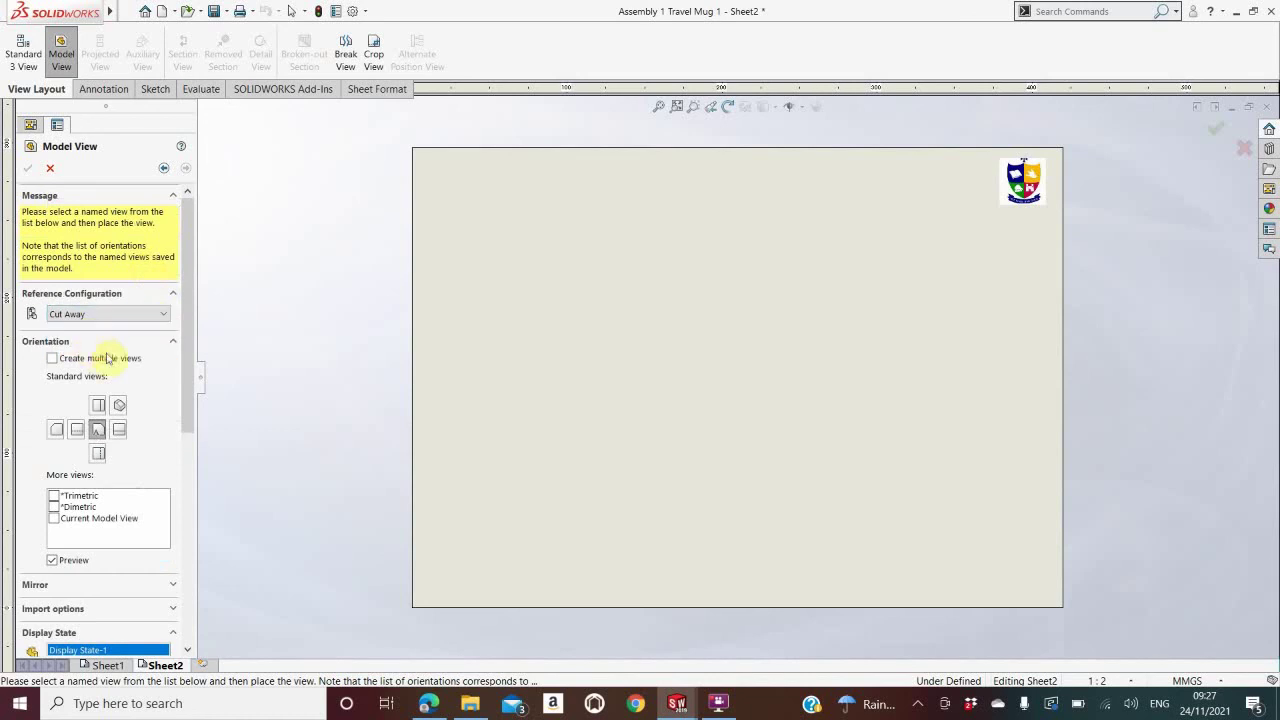
left_click(54, 518)
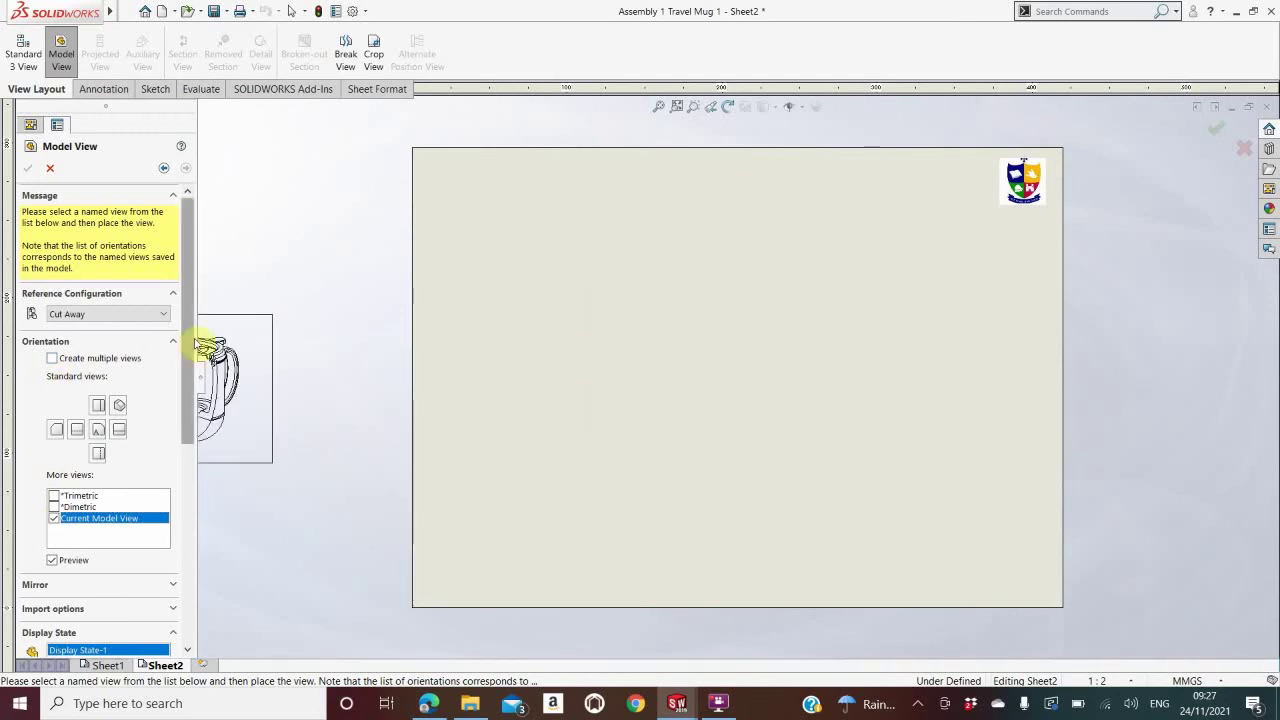
Step: Set the cut-away view to Shaded With Edges at a custom 1:1 scale and place it in the sheet's upper-right area
left_click_drag(186, 346, 209, 480)
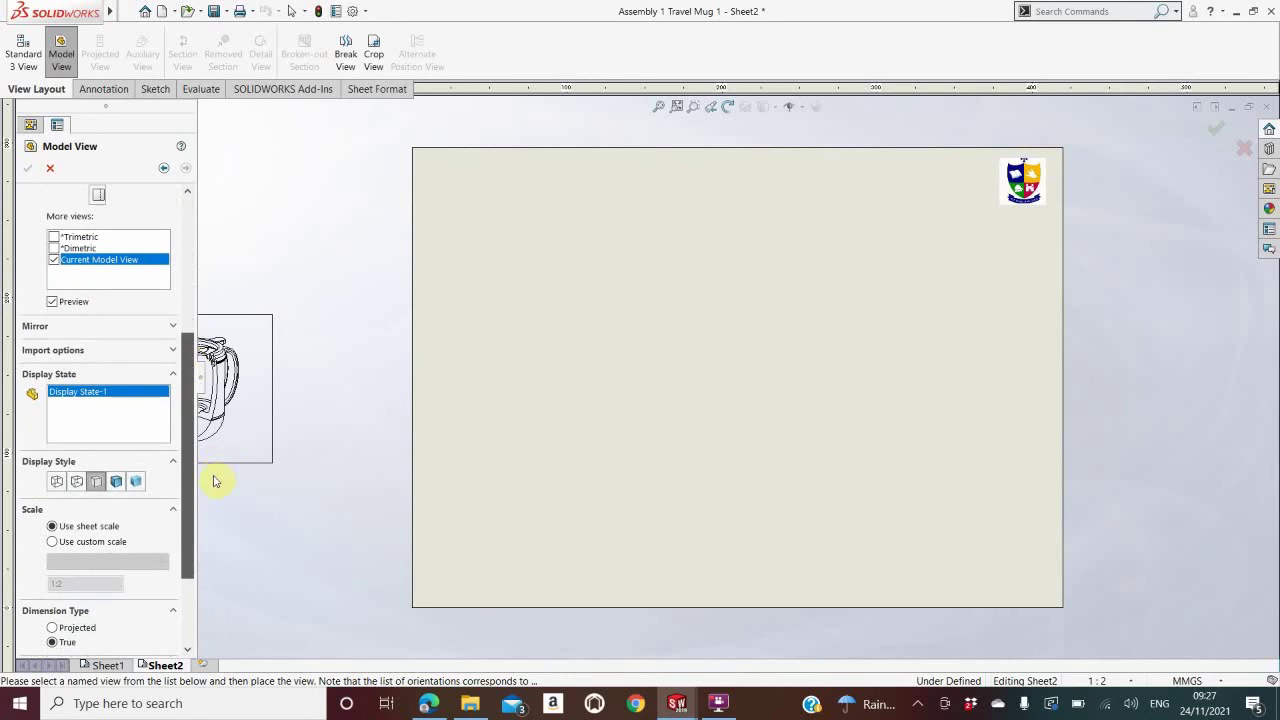
left_click(116, 482)
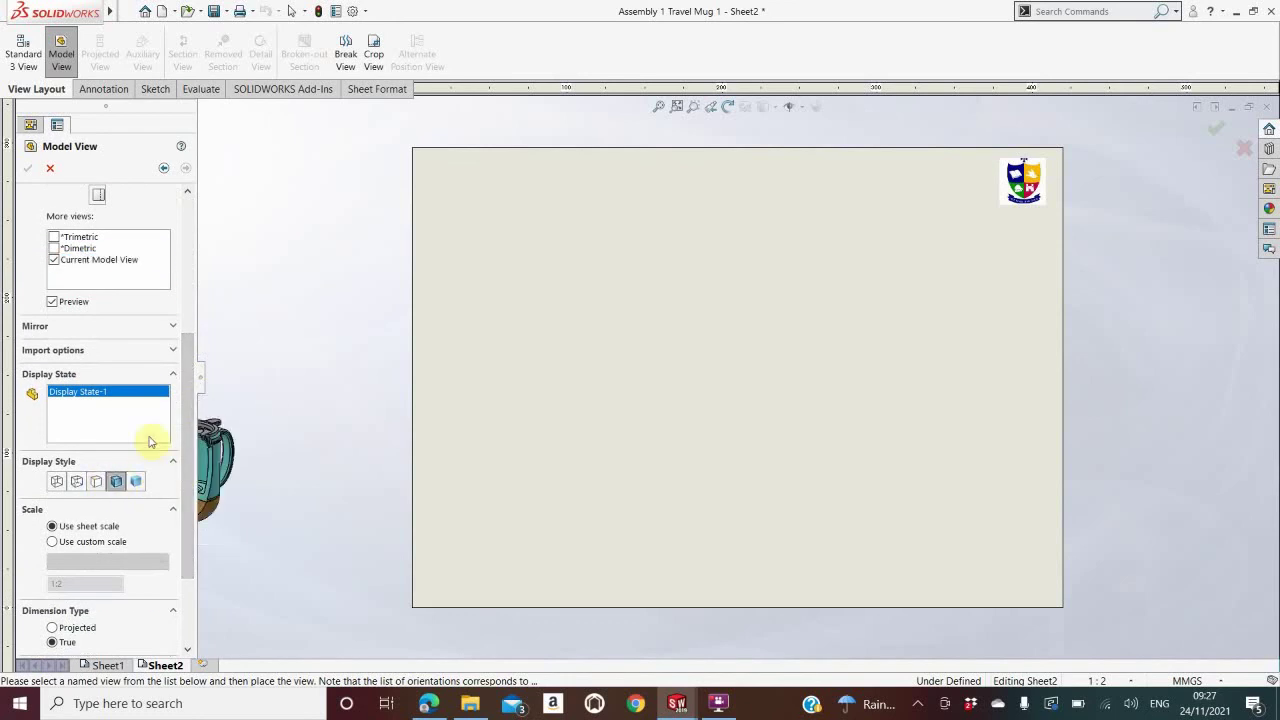
left_click_drag(186, 404, 189, 491)
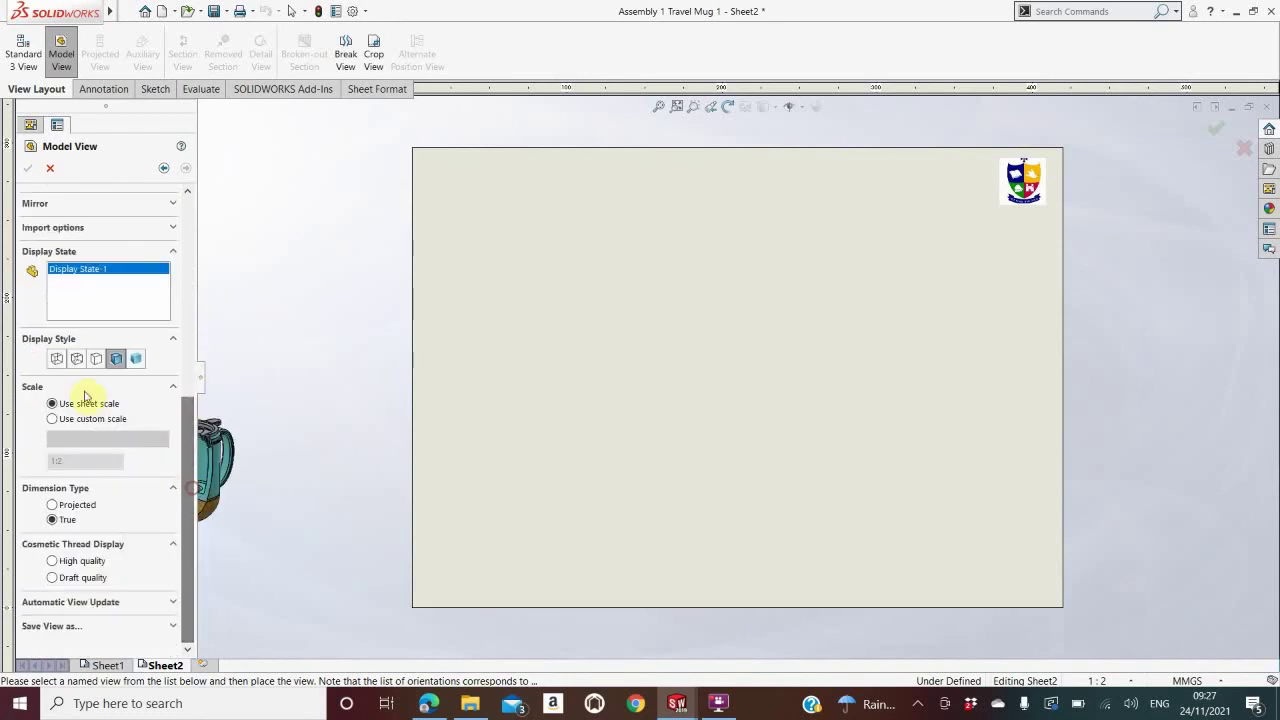
left_click(99, 422)
left_click(100, 438)
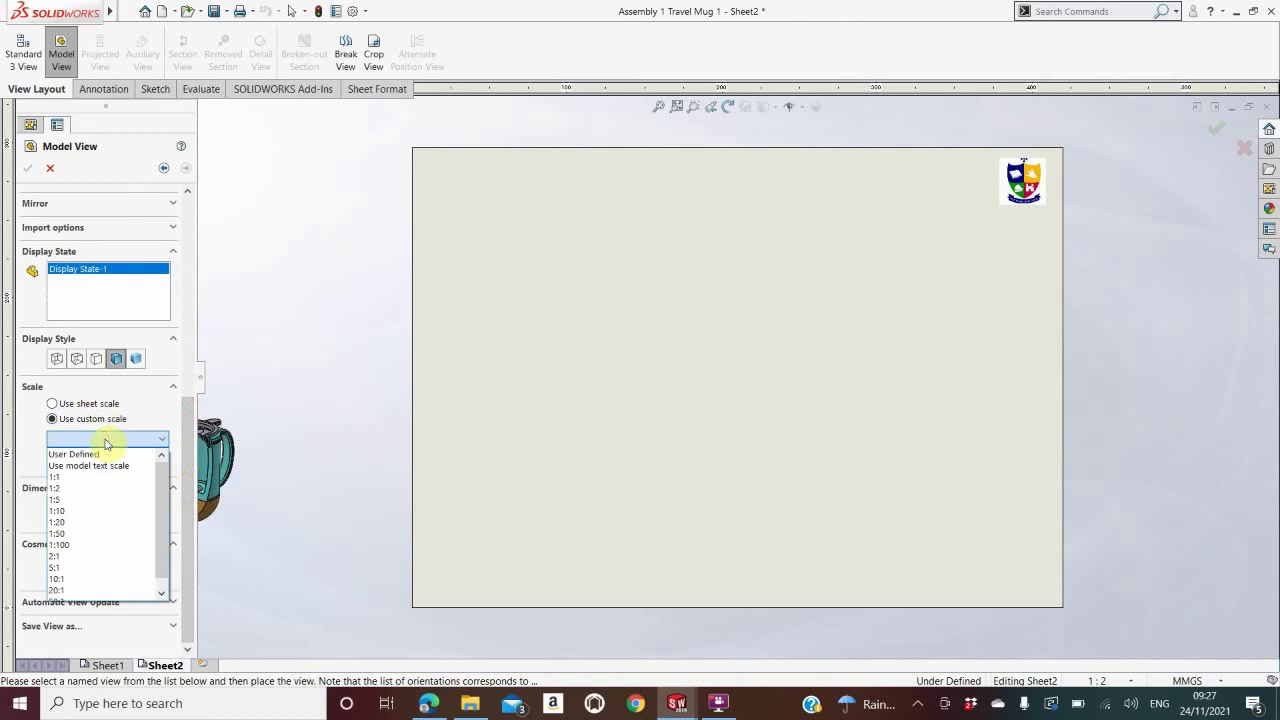
left_click(77, 477)
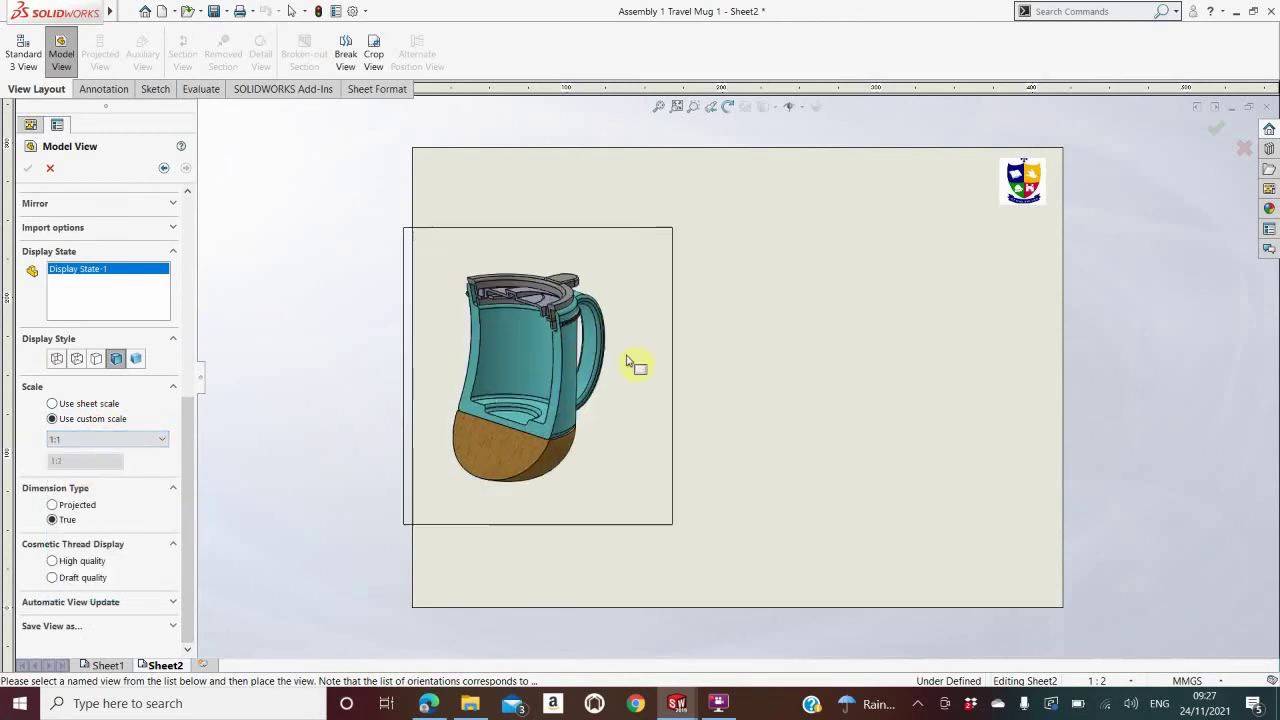
left_click(926, 281)
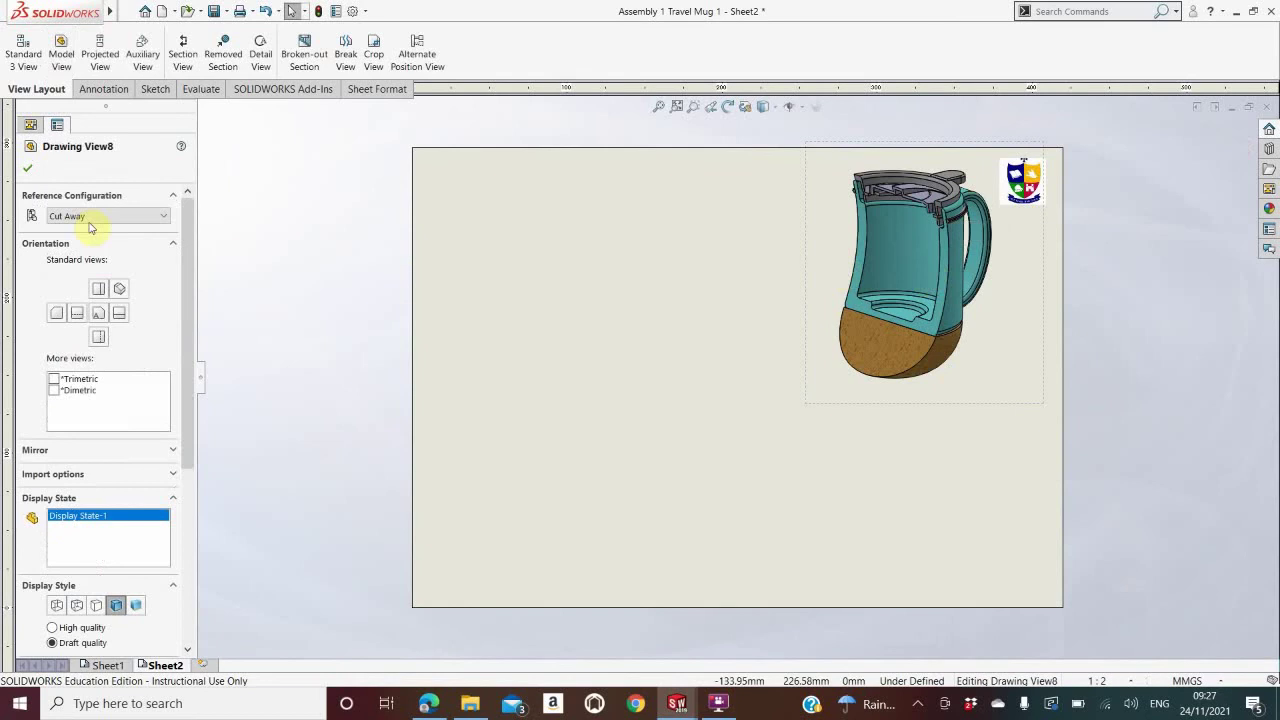
left_click(29, 170)
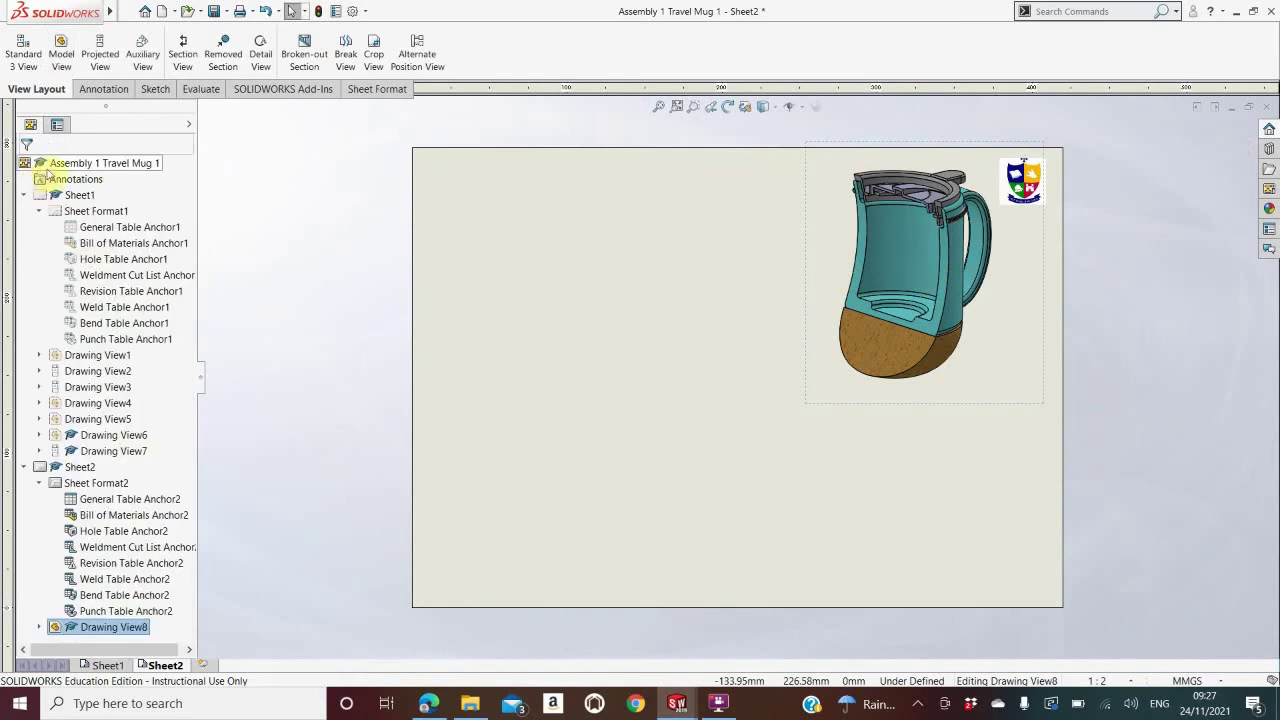
Step: Start another assembly model view using the Exploded View configuration, shown in its exploded state with Trimetric orientation
left_click(62, 58)
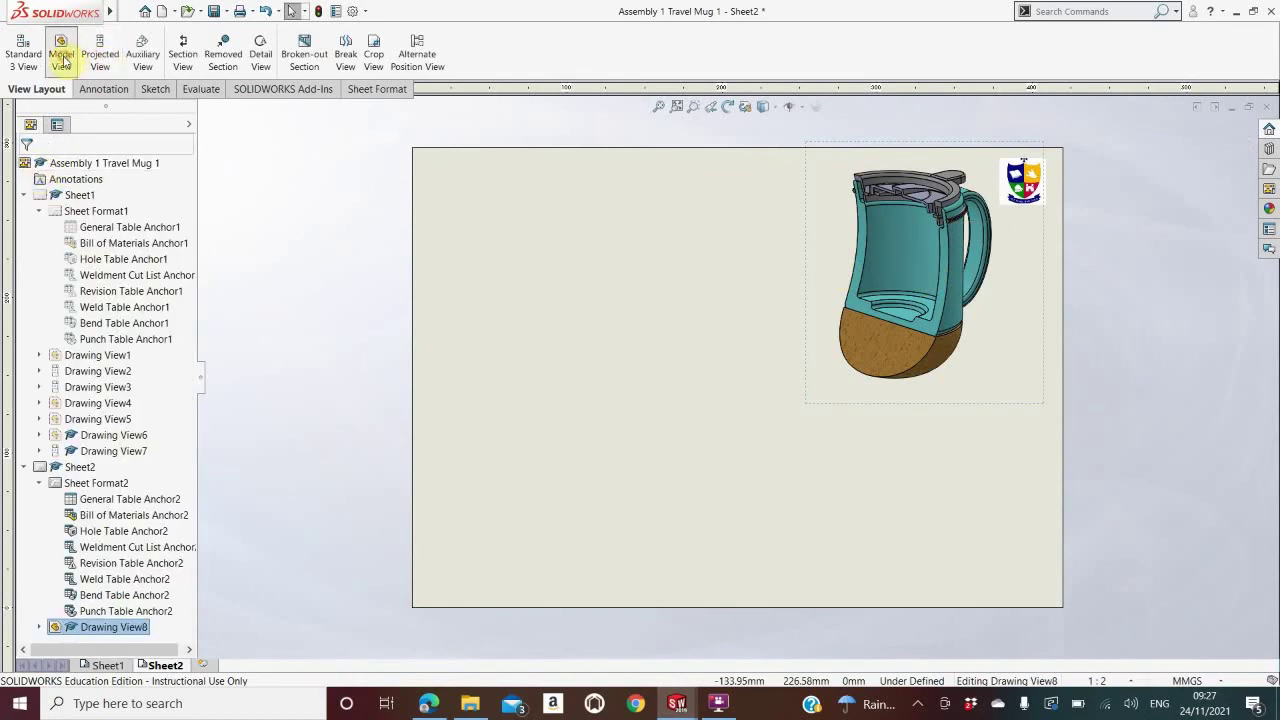
double_click(145, 285)
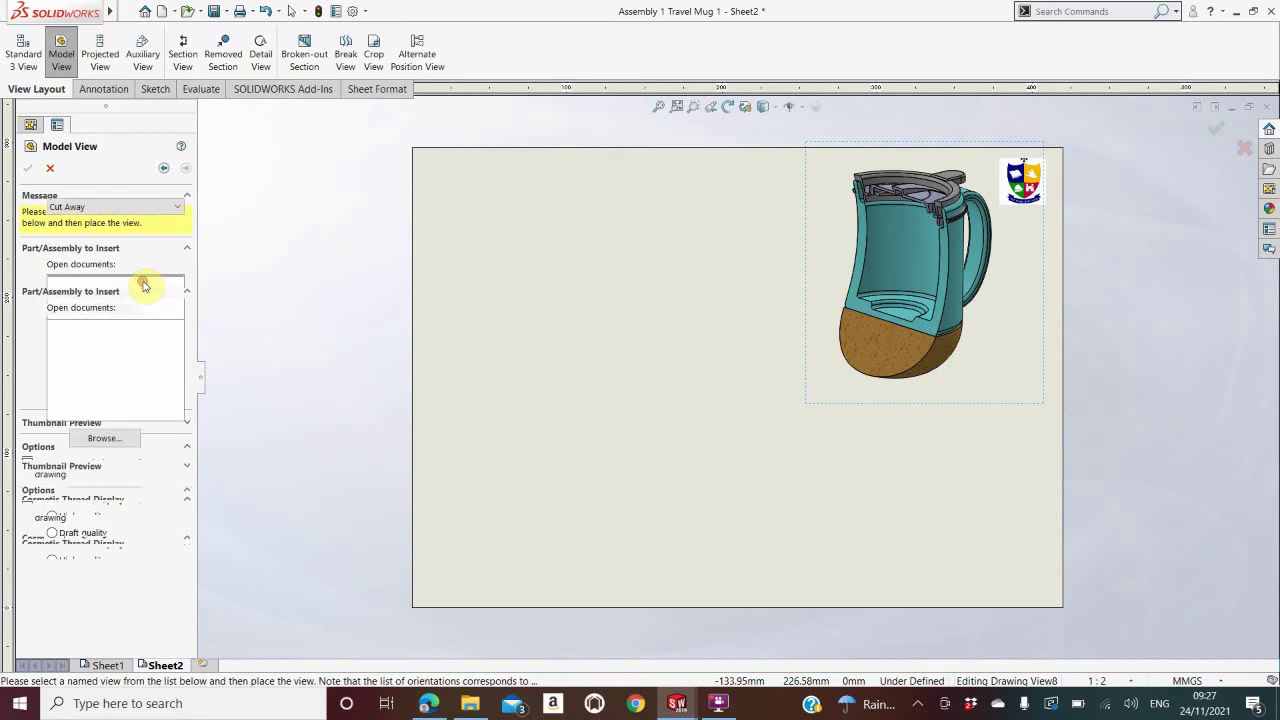
left_click(152, 313)
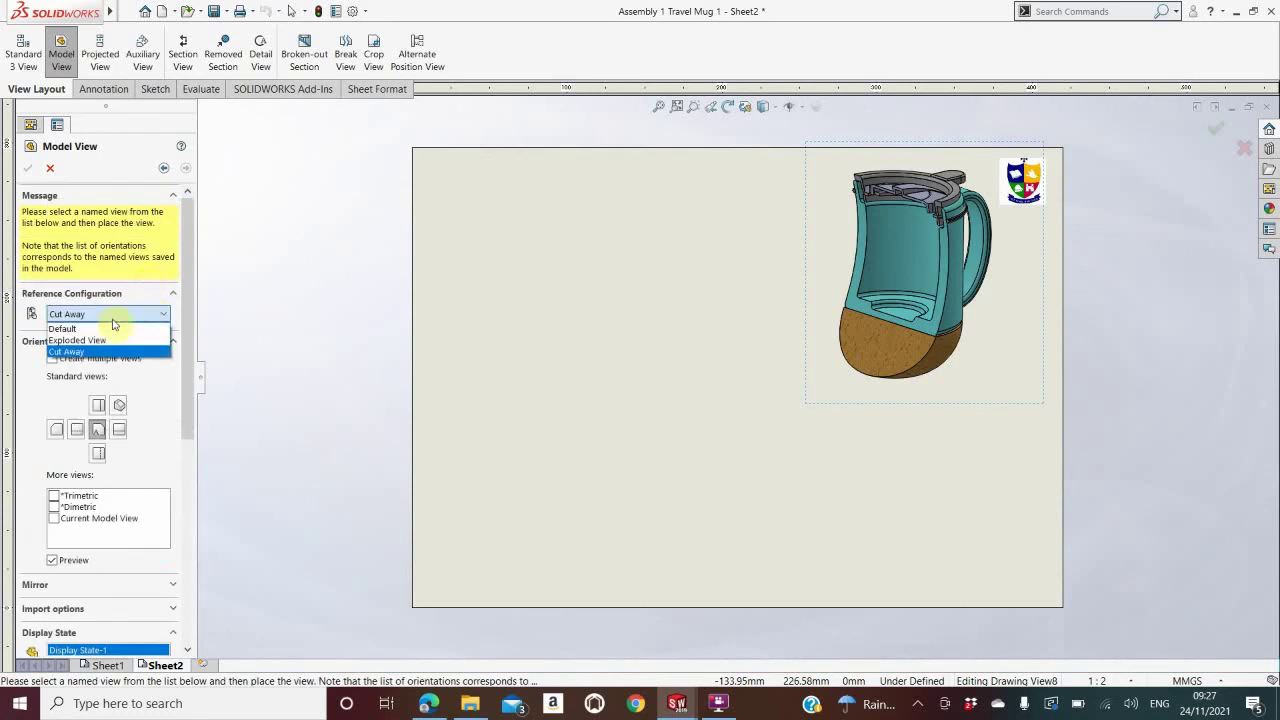
left_click(96, 343)
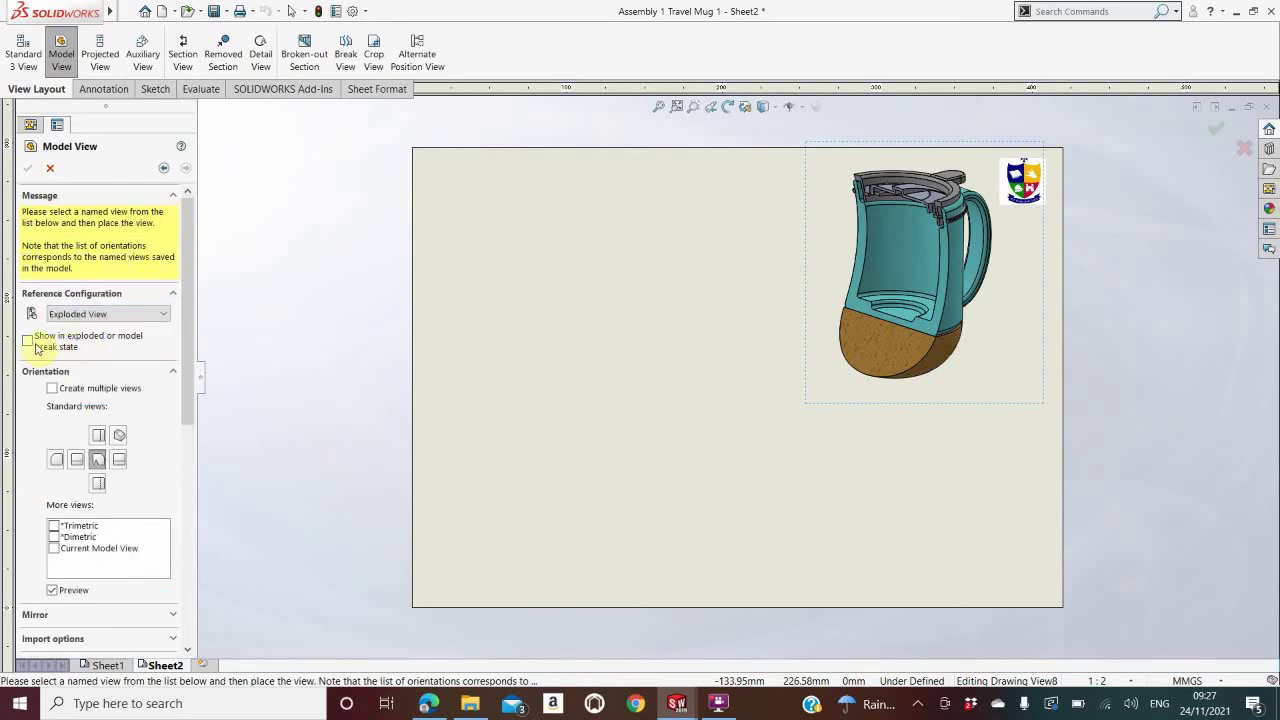
left_click(29, 342)
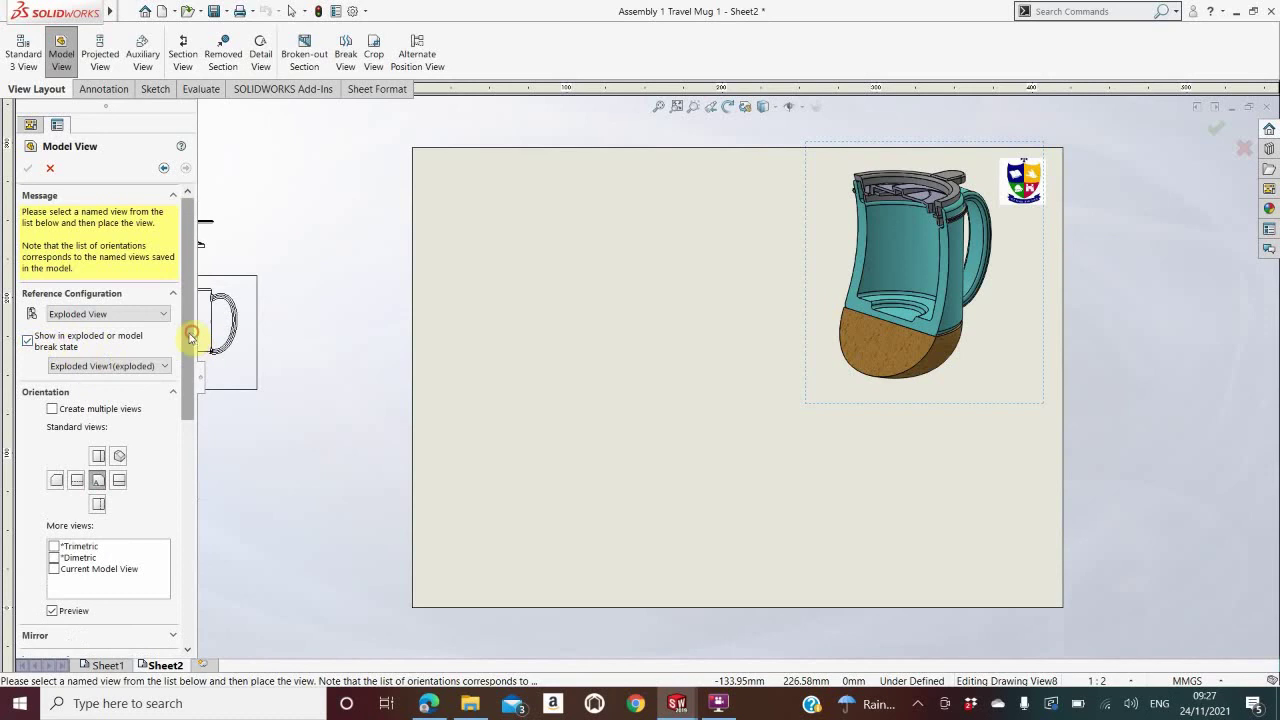
left_click_drag(186, 334, 199, 405)
left_click(120, 307)
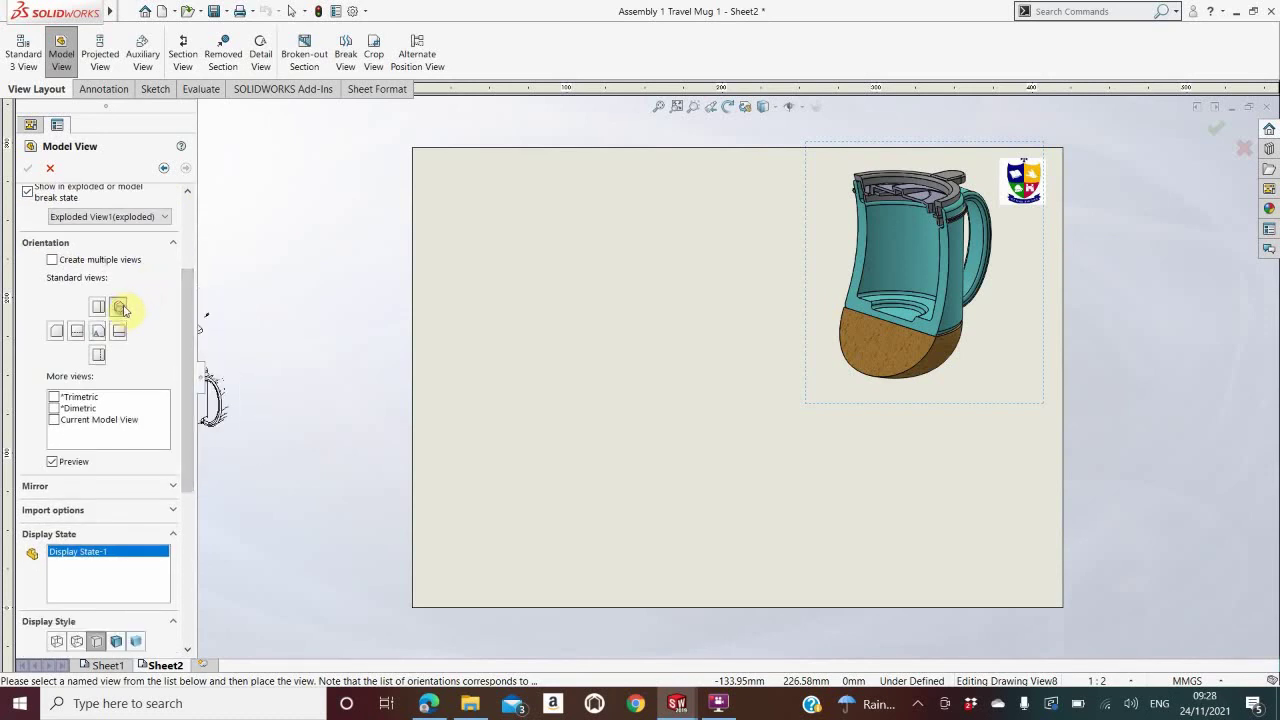
left_click(56, 399)
Step: Show the exploded view with hidden lines visible at a custom 1:1 scale and position it on the left half of the sheet
left_click_drag(186, 371, 196, 500)
left_click(75, 424)
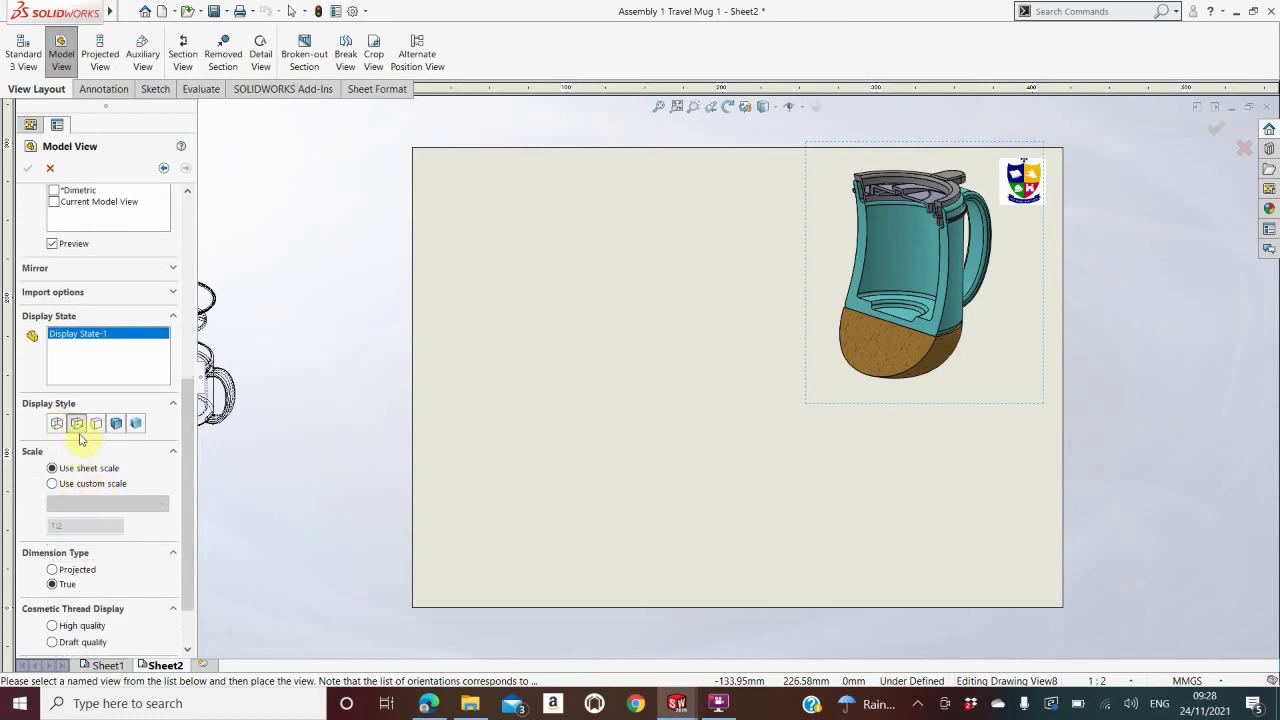
left_click(54, 483)
left_click(100, 503)
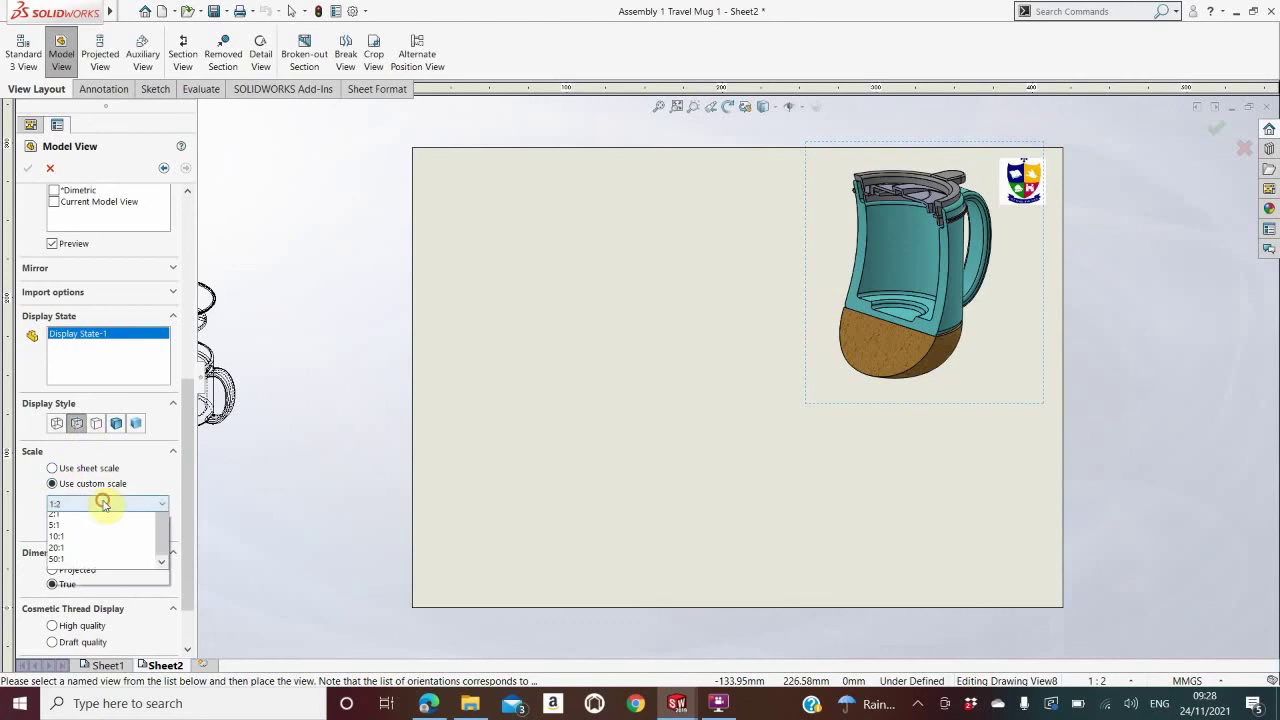
left_click(100, 531)
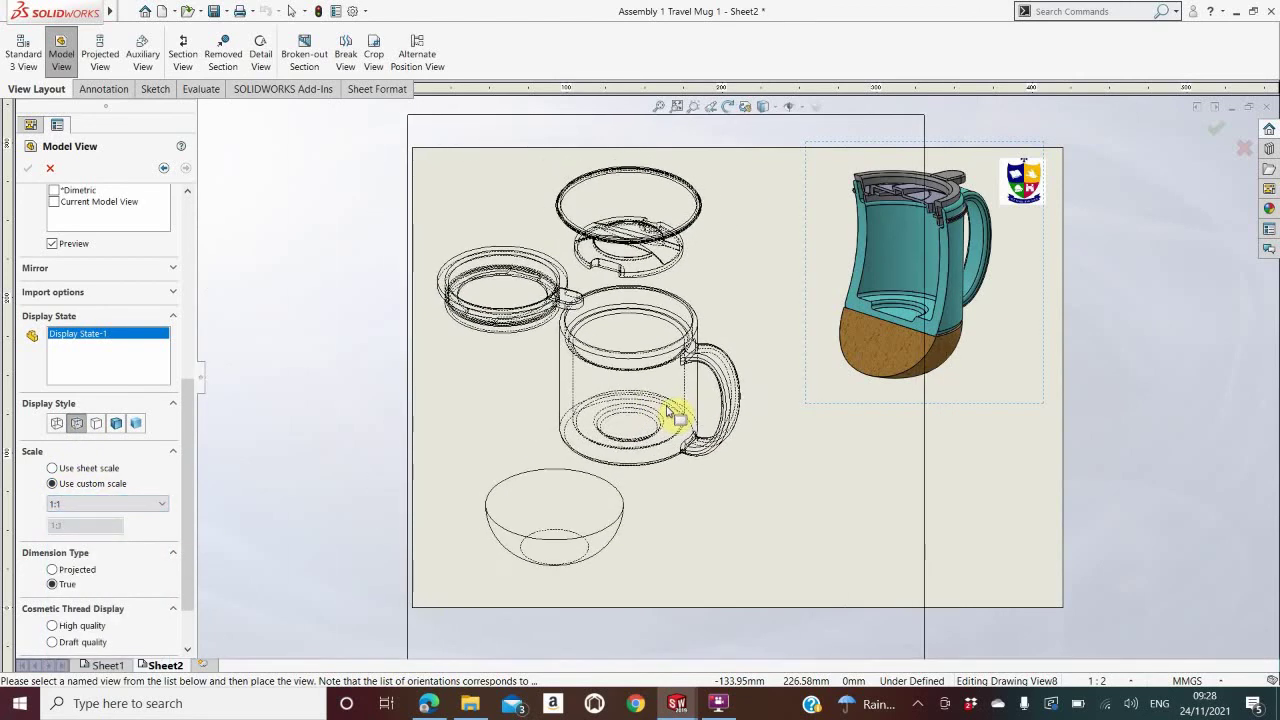
left_click(673, 401)
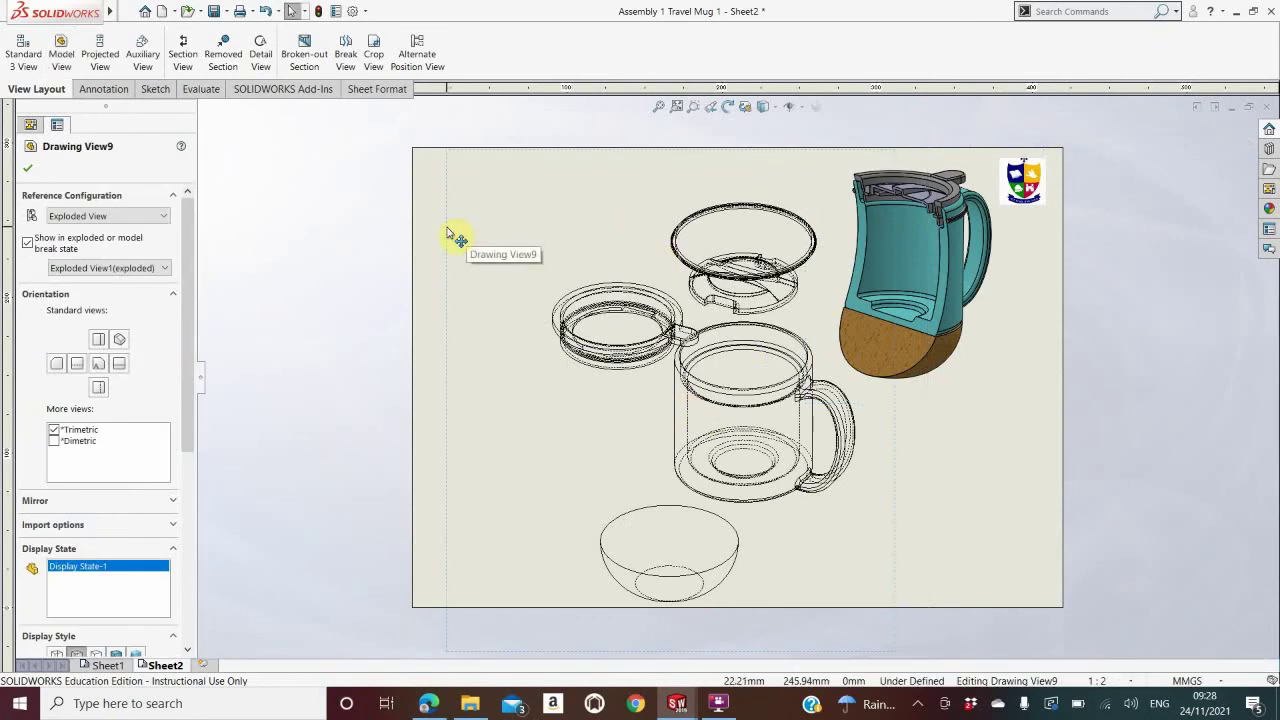
mouse_move(452, 234)
left_mouse_down()
mouse_move(437, 209)
mouse_move(278, 203)
mouse_move(334, 177)
mouse_move(340, 186)
left_mouse_up()
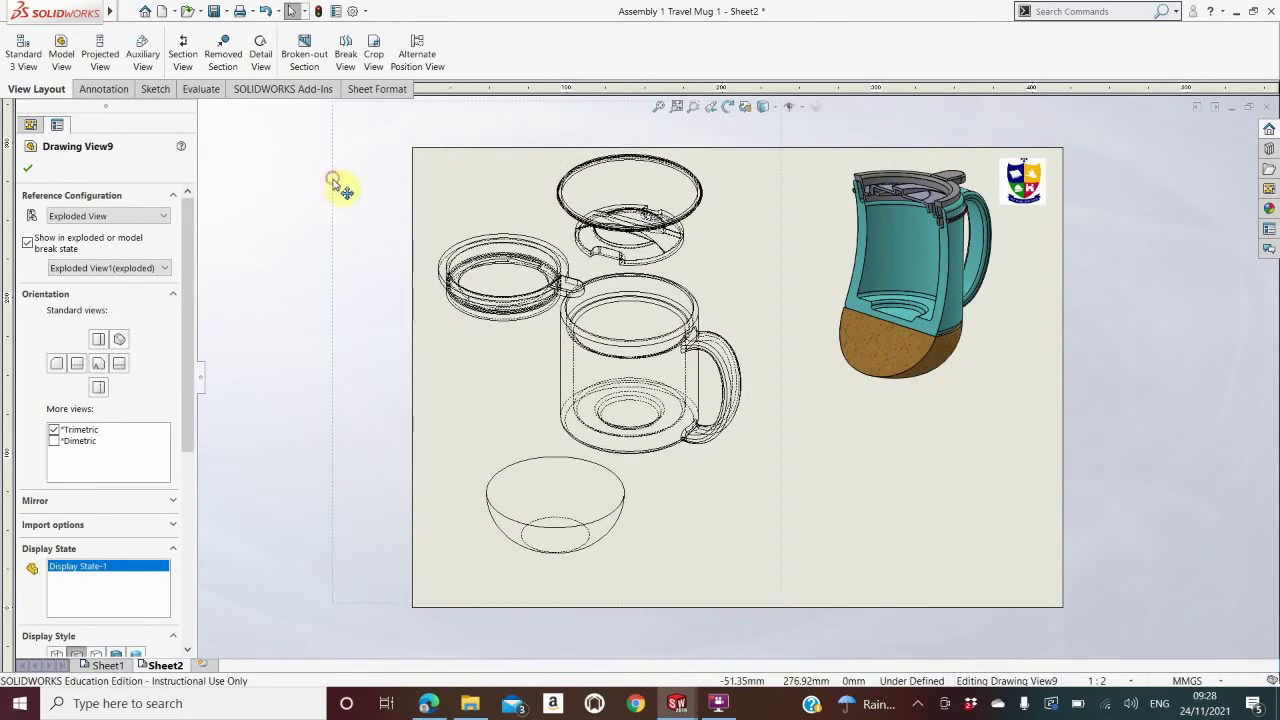
left_click(29, 174)
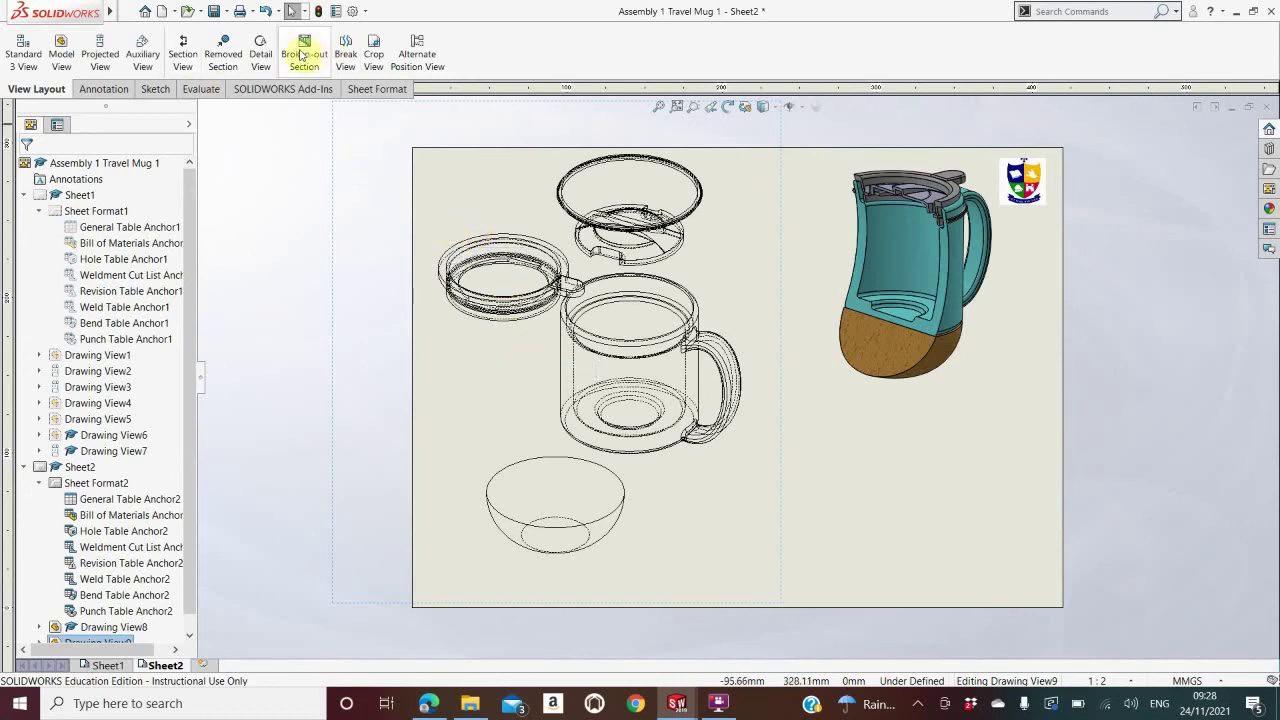
Step: Create a circular detail view of the cut-away mug's inner base and place it below the cut-away view
left_click(263, 53)
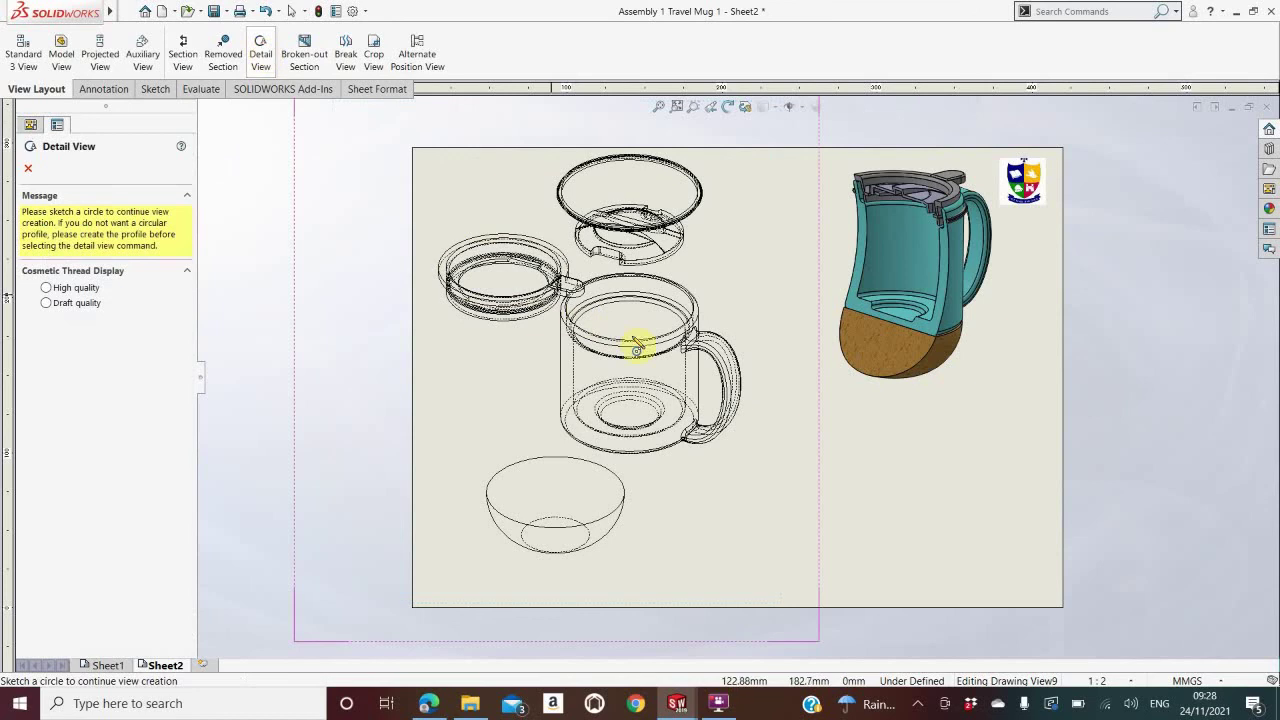
scroll(912, 341, "down", 8)
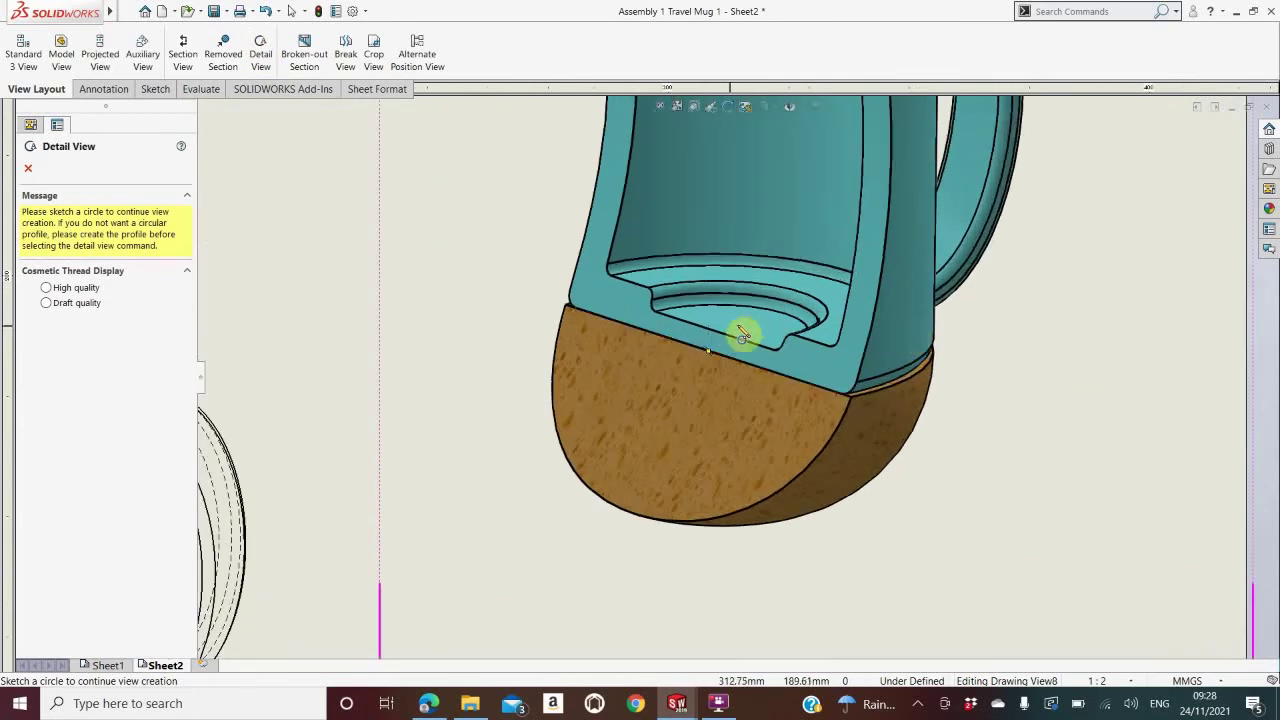
left_click(743, 331)
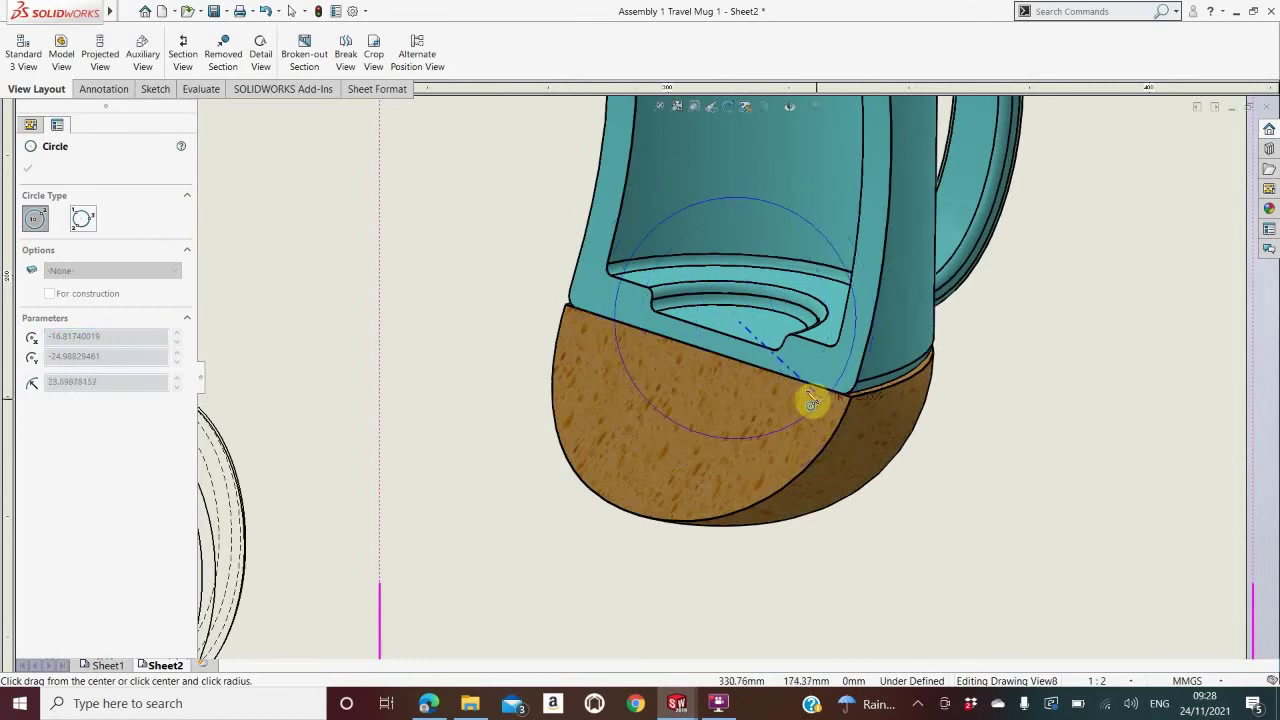
left_click(812, 402)
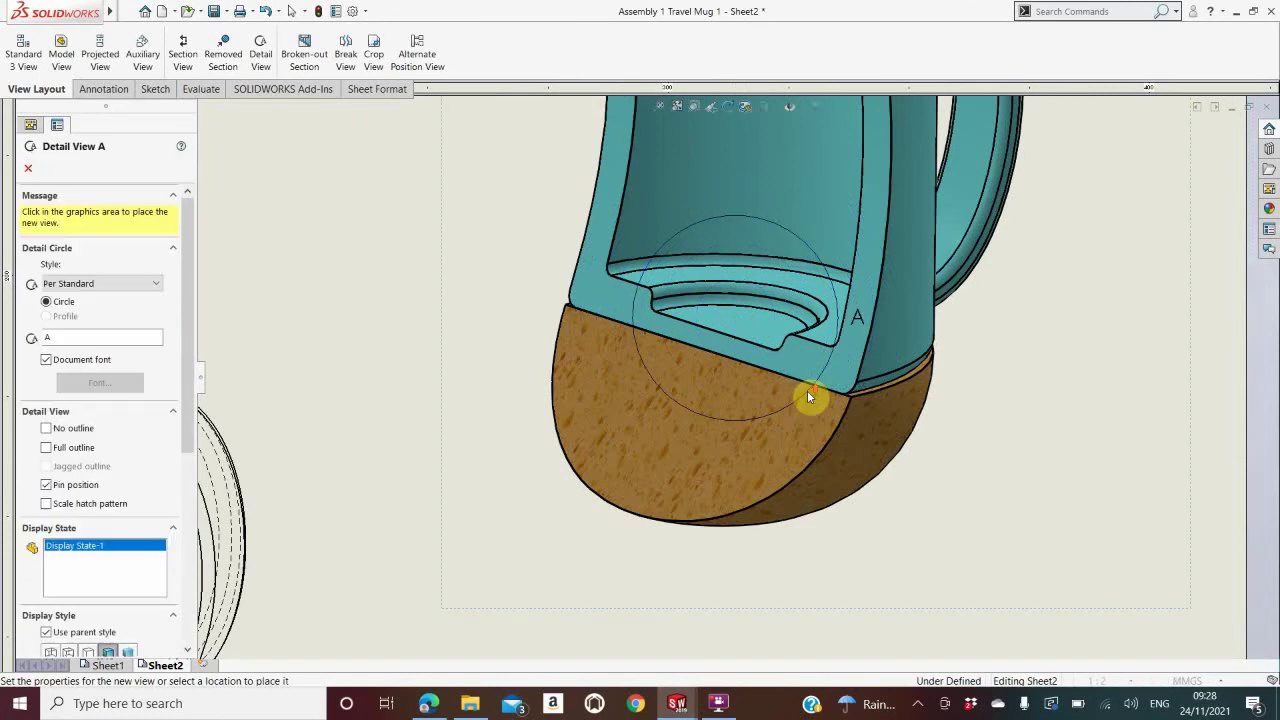
key("z")
key("z")
key("z")
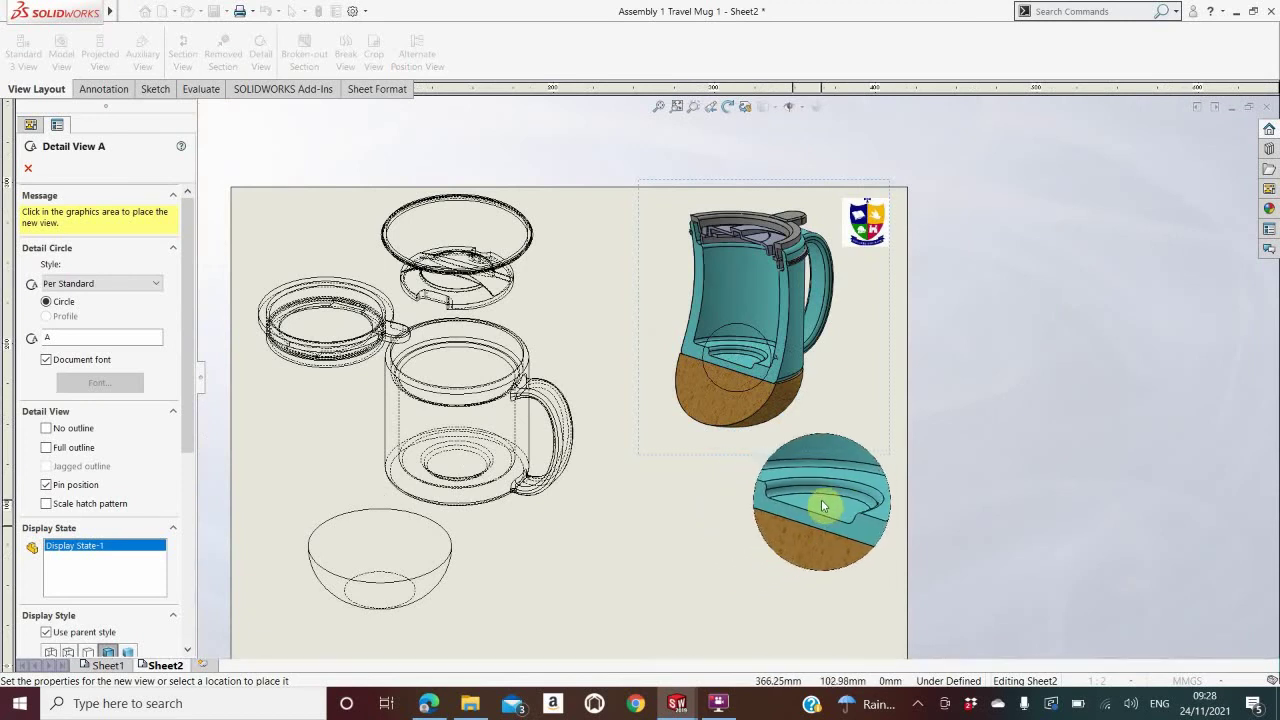
left_click(819, 497)
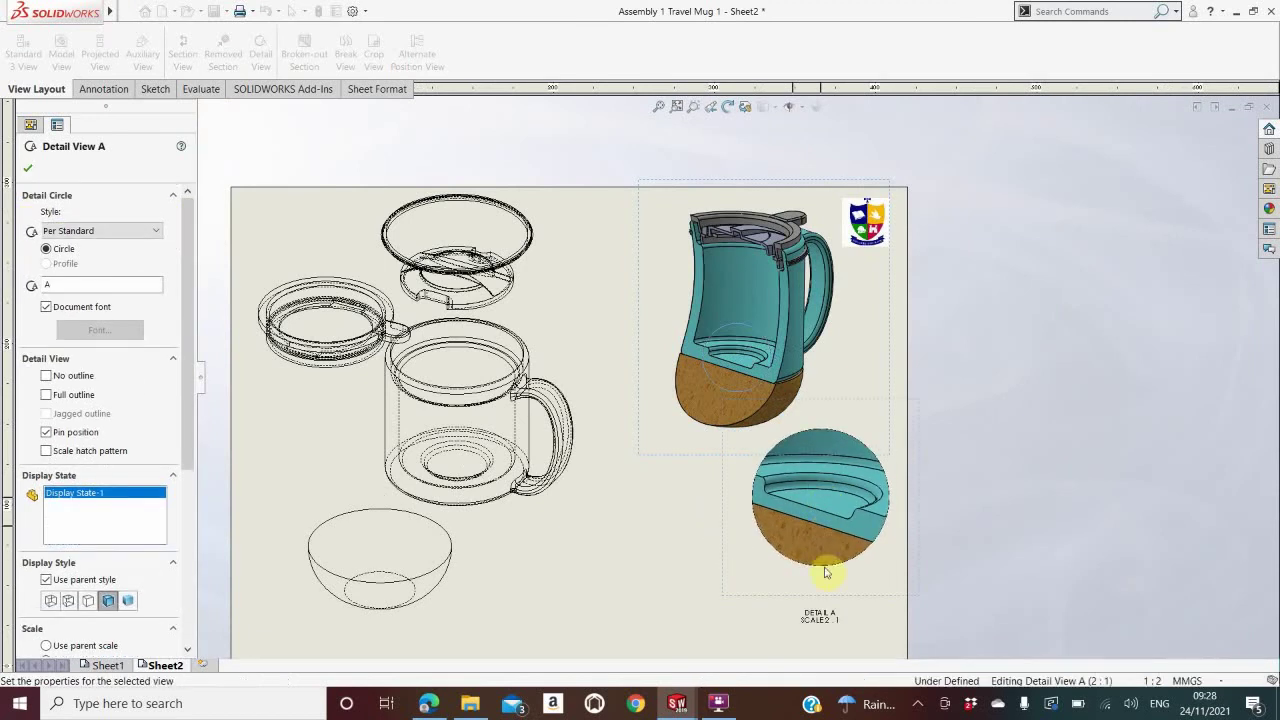
Step: Move the detail view's label up so it sits directly beneath the circular detail
scroll(830, 590, "down", 2)
scroll(829, 587, "down", 1)
scroll(826, 586, "up", 3)
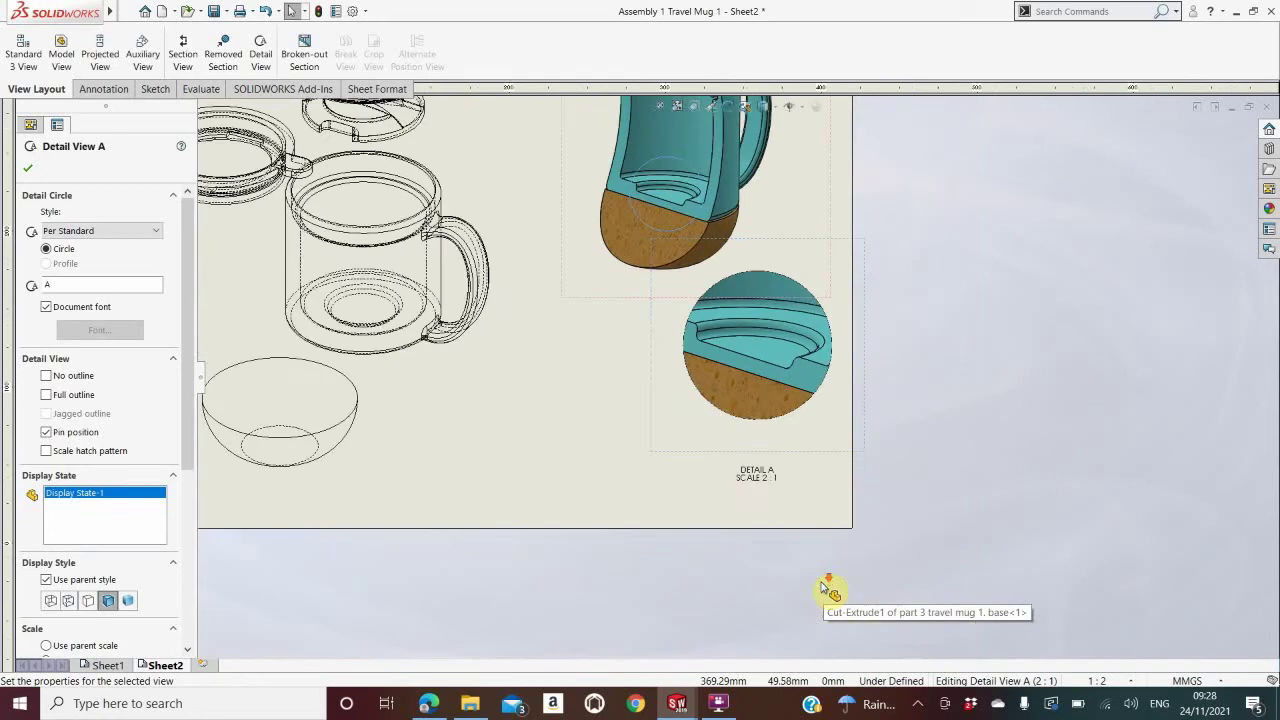
scroll(812, 480, "down", 4)
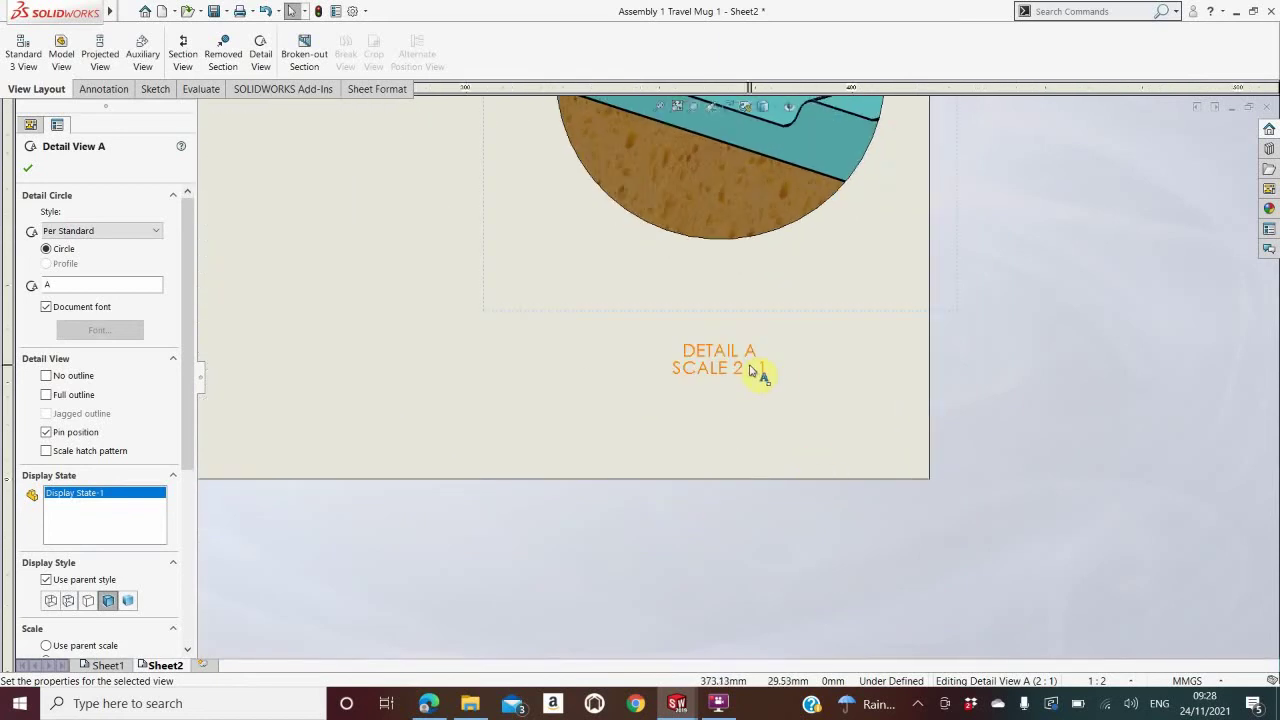
left_click_drag(757, 366, 857, 331)
left_click_drag(815, 285, 729, 282)
Step: Open the detail view's label text for editing with the cursor at the end of the scale line
left_click(755, 284)
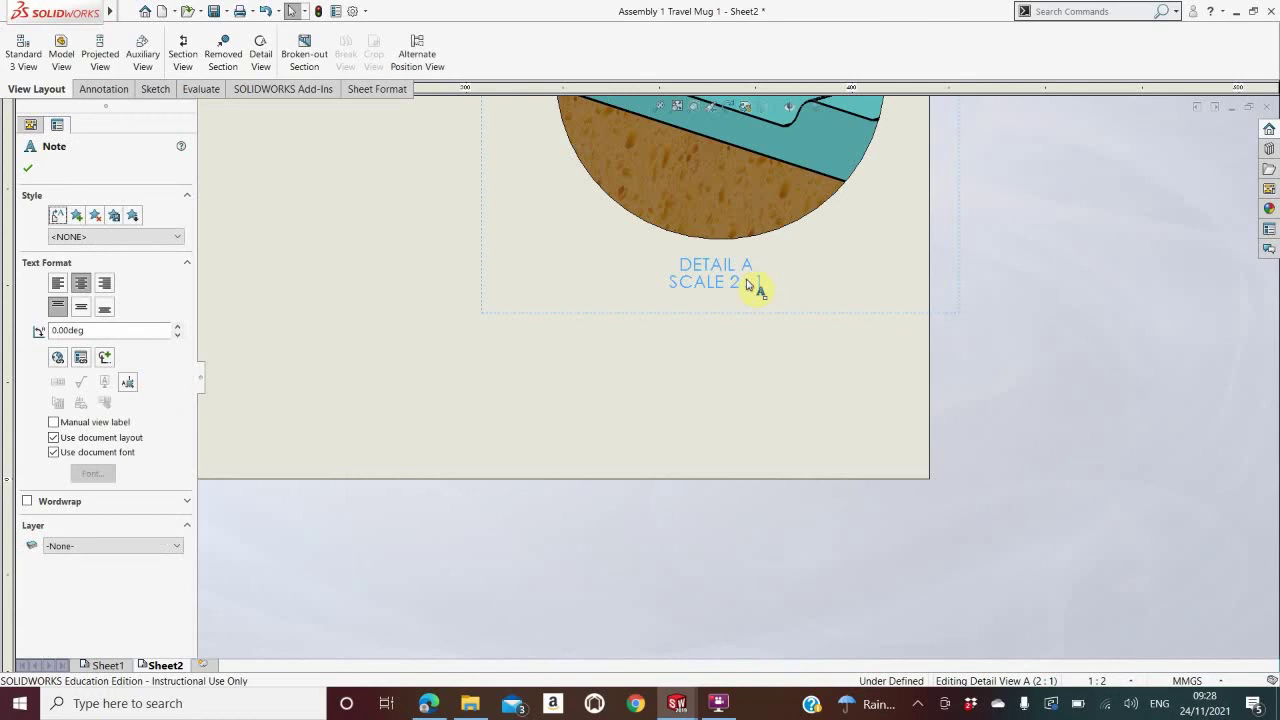
double_click(748, 284)
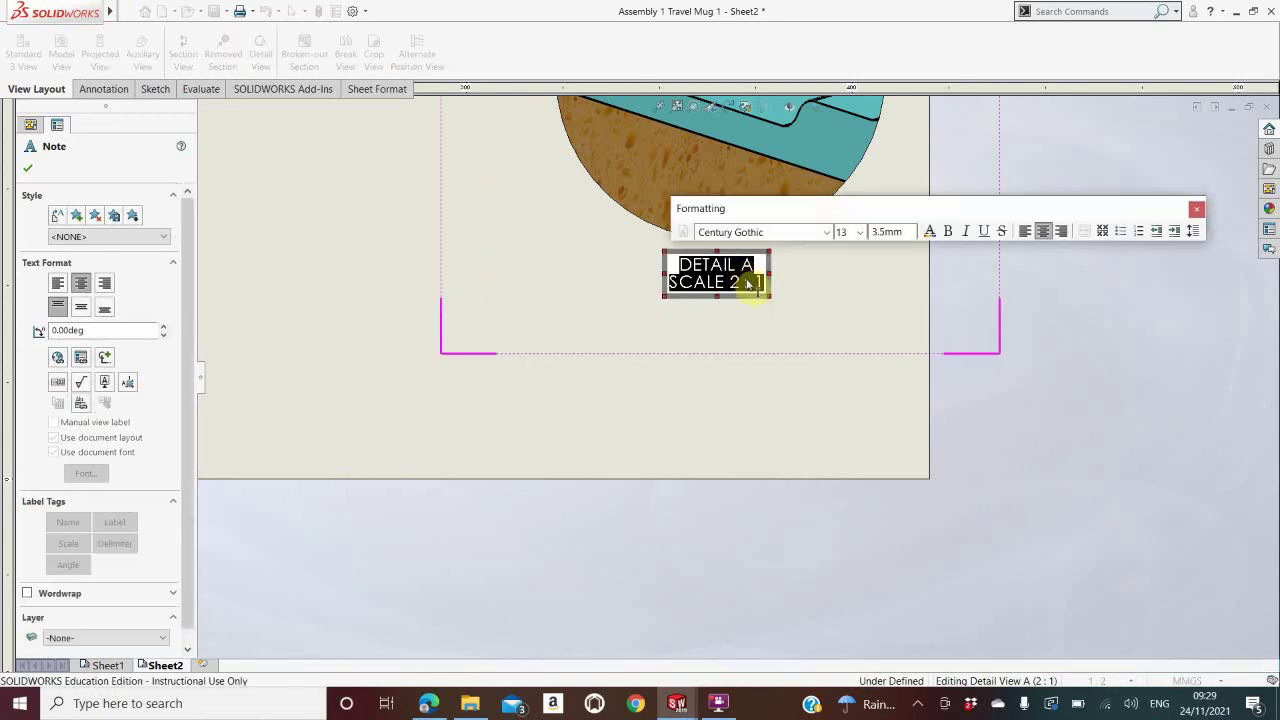
left_click(760, 288)
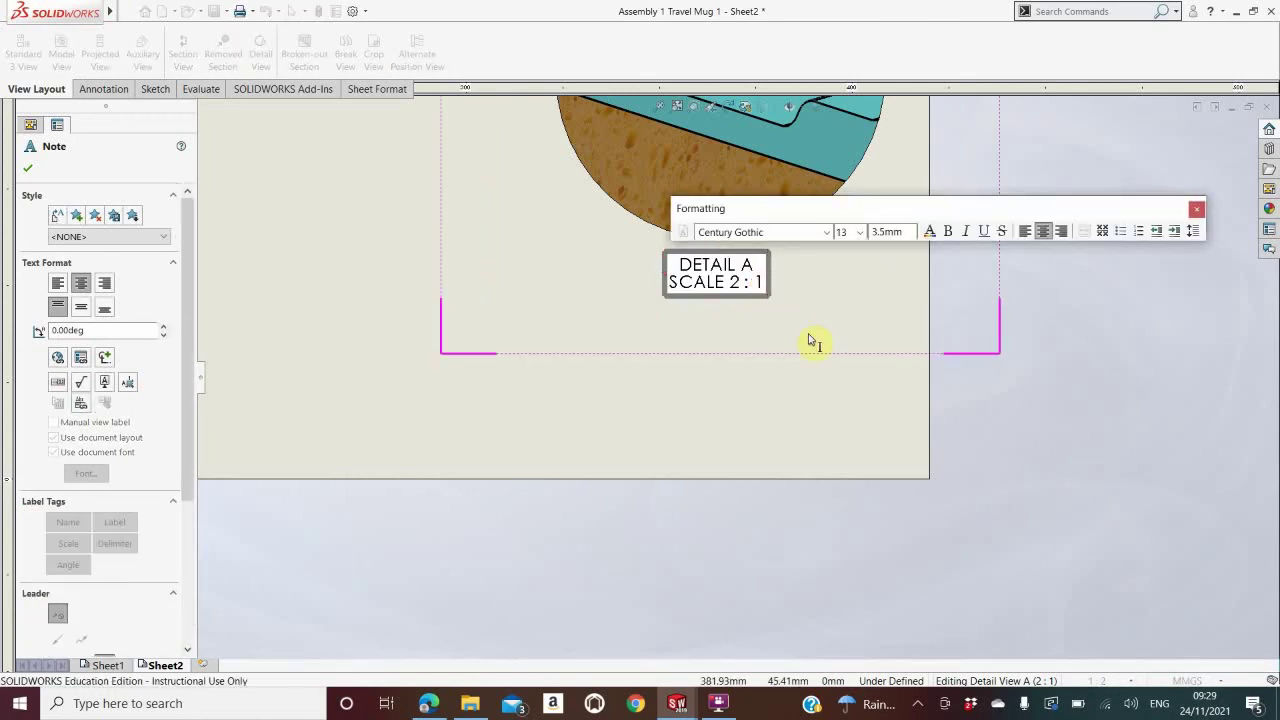